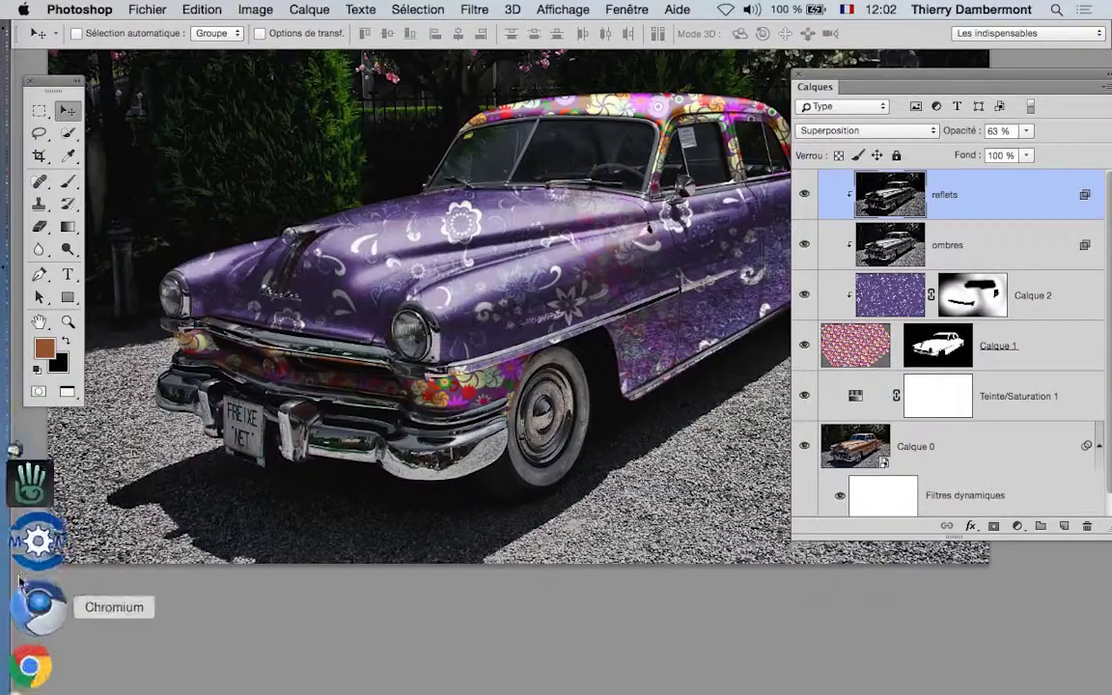
Switch to Firefox and search Google for "fireworks" in a new window.
click(37, 594)
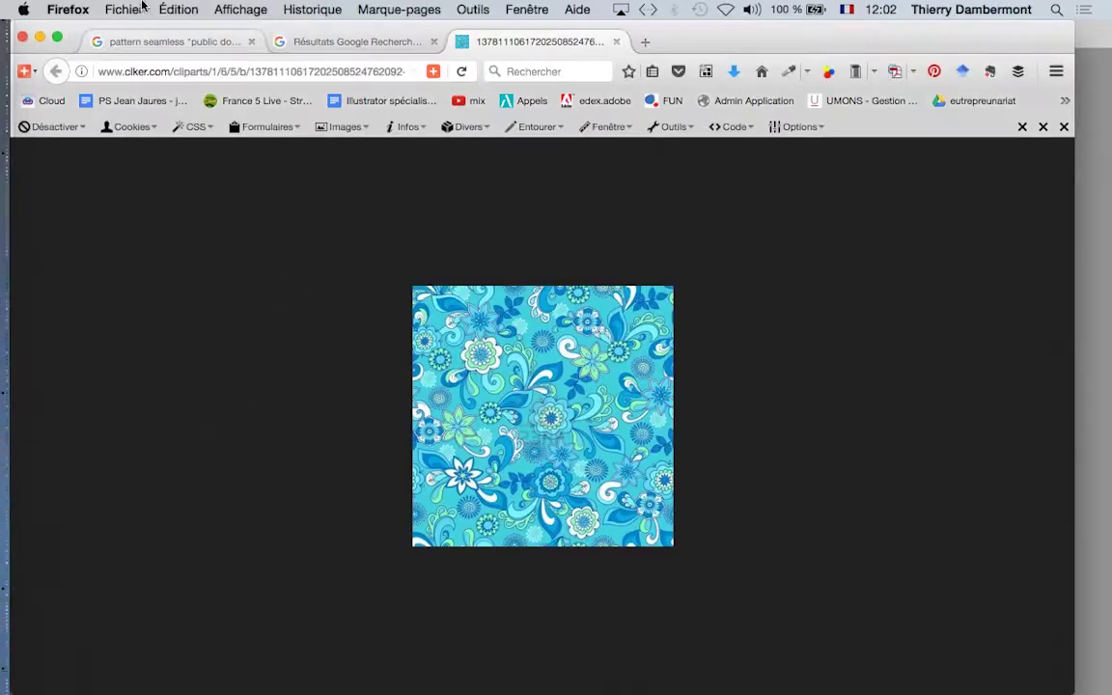
click(124, 8)
click(570, 140)
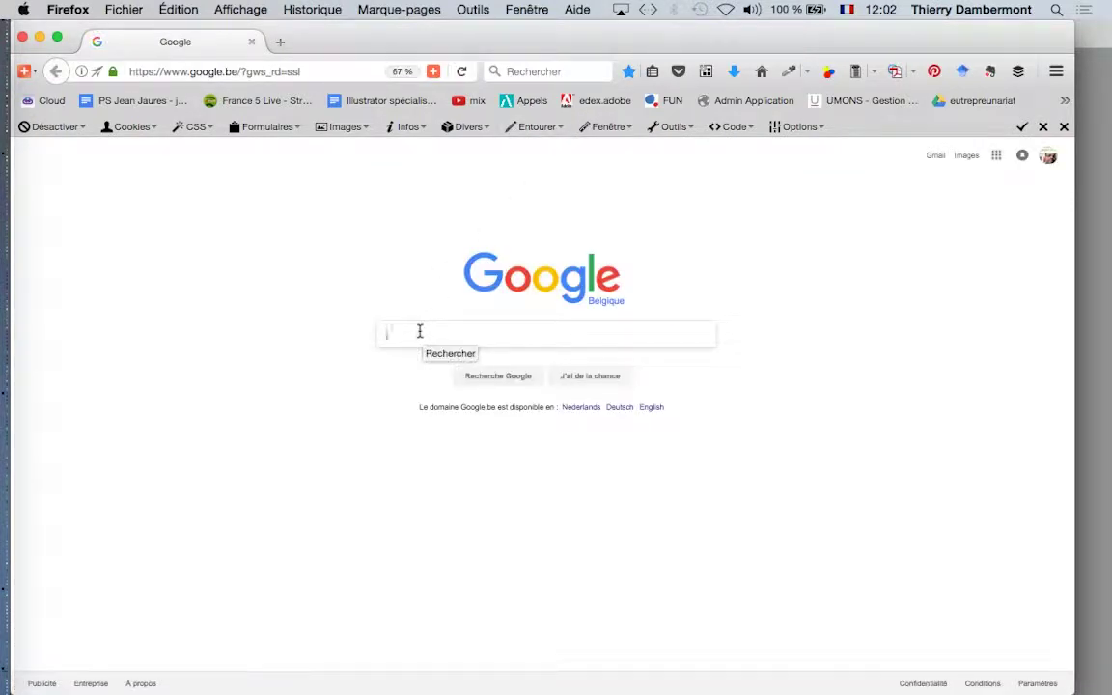
text(fi)
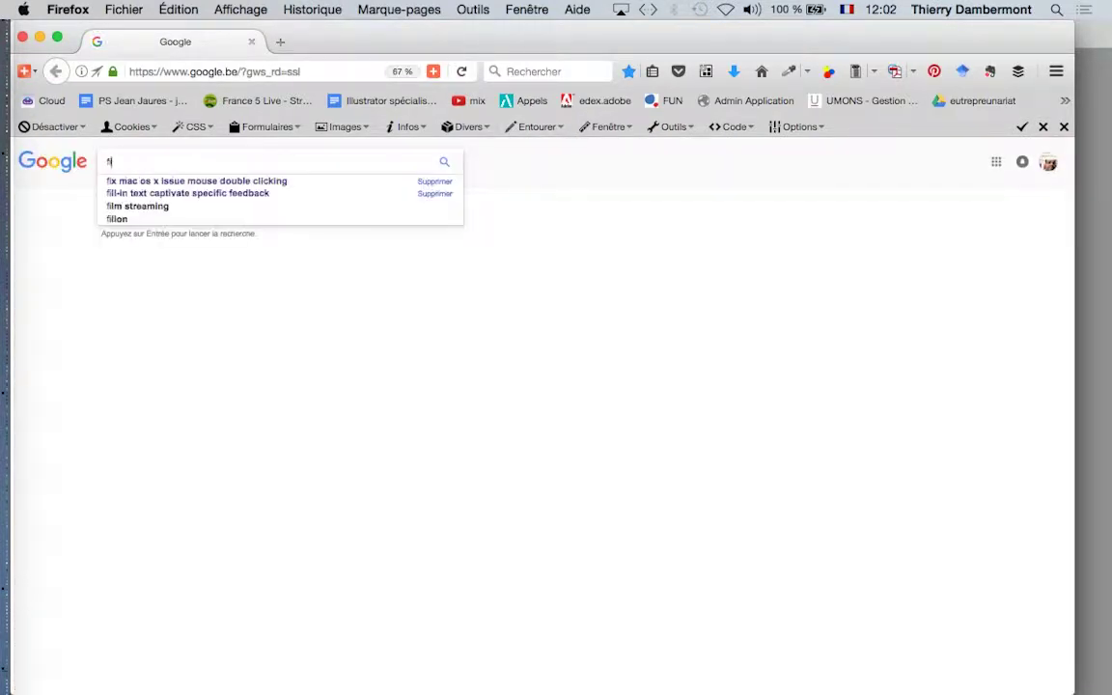
text(rework)
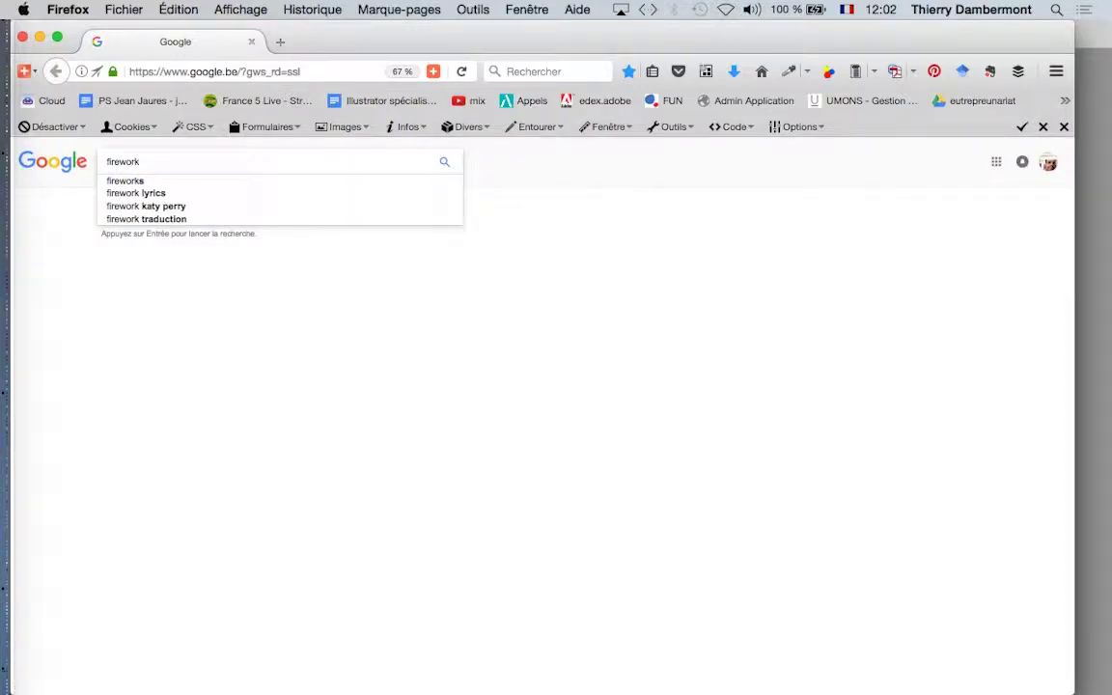
text(s)
key(Return)
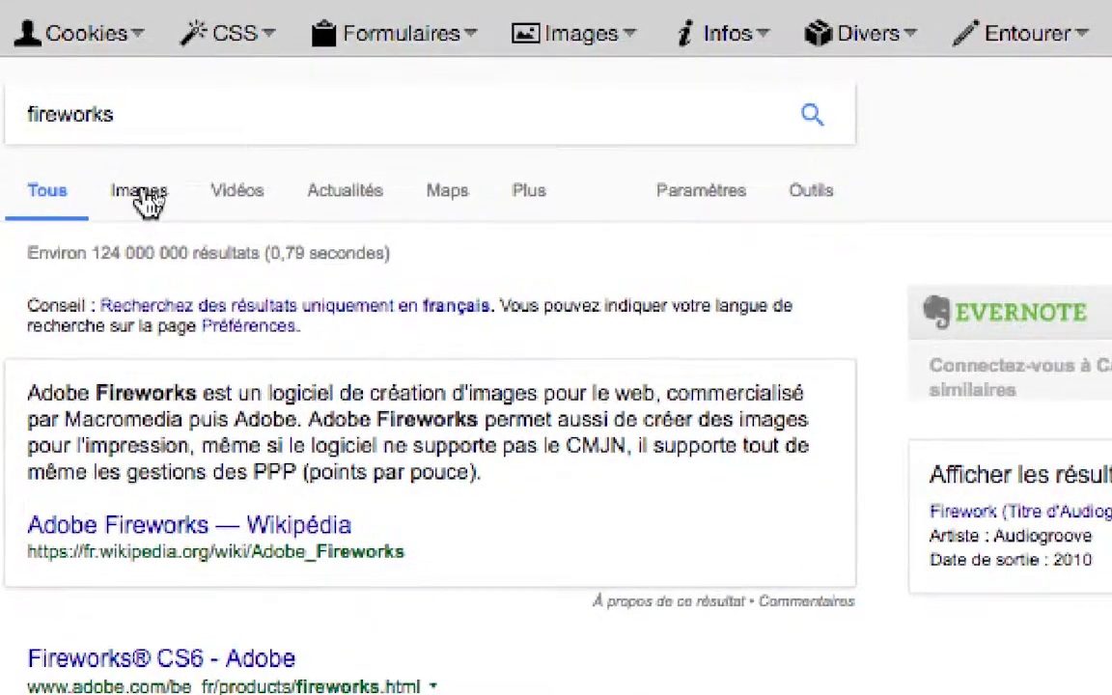
Show image results and refine the search to fireworks "public domain".
click(145, 201)
click(142, 124)
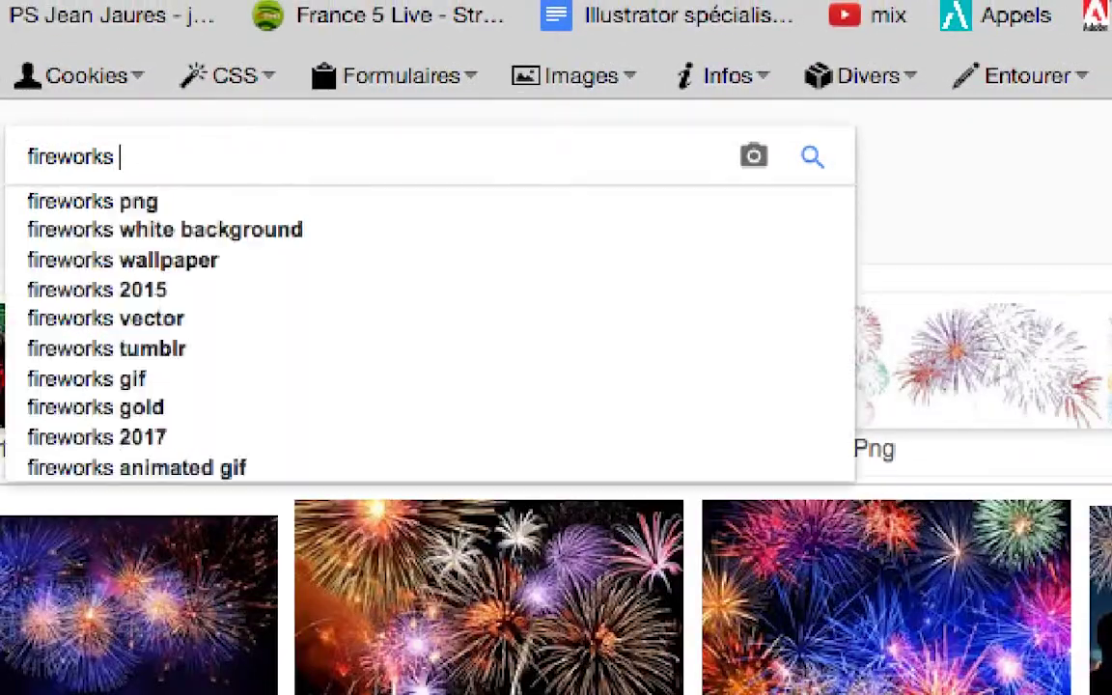
text("public doma)
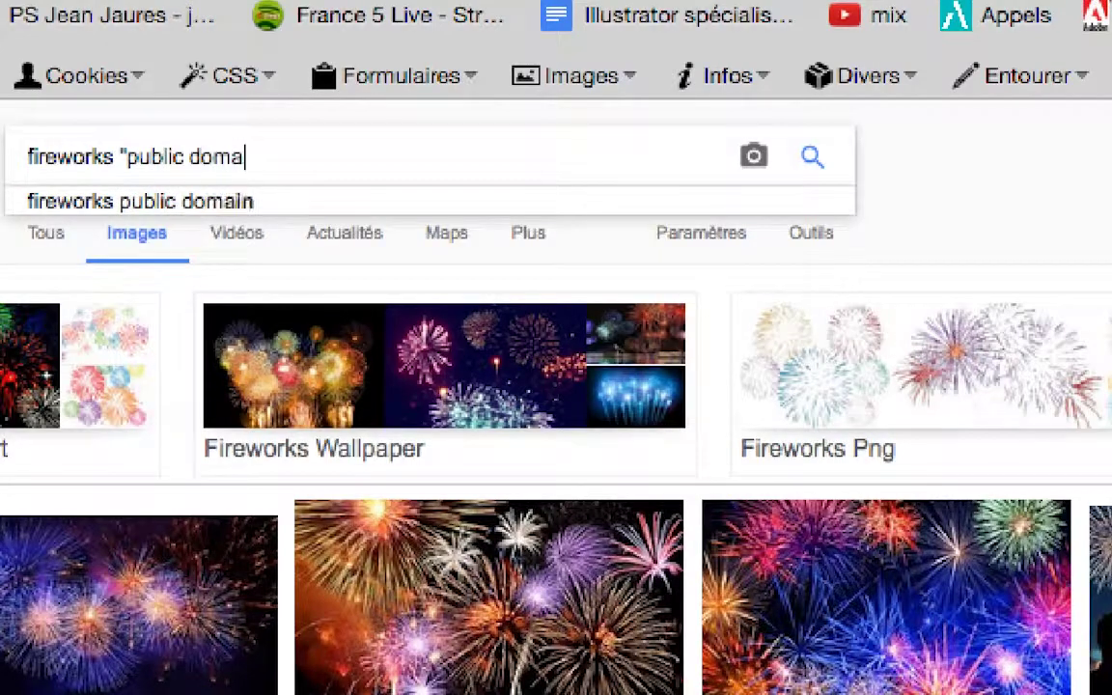
text(in")
key(Return)
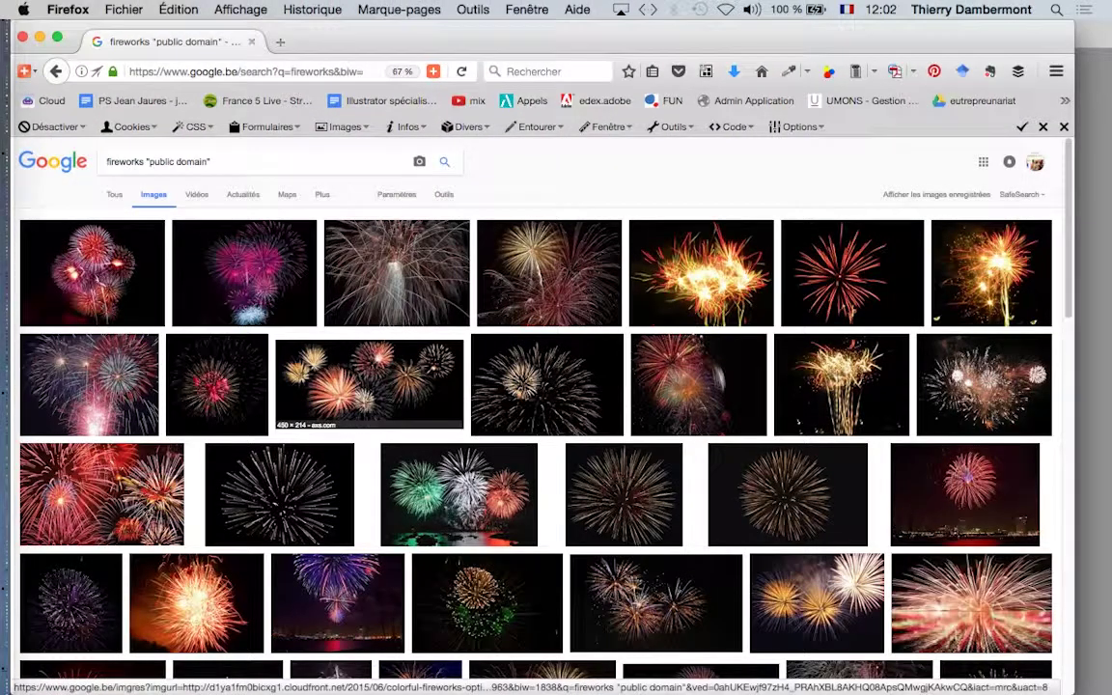
Open the first fireworks result, from publicdomainpictures.net, and display its image at full size.
scroll(530, 425, down, 1)
scroll(531, 425, up, 1)
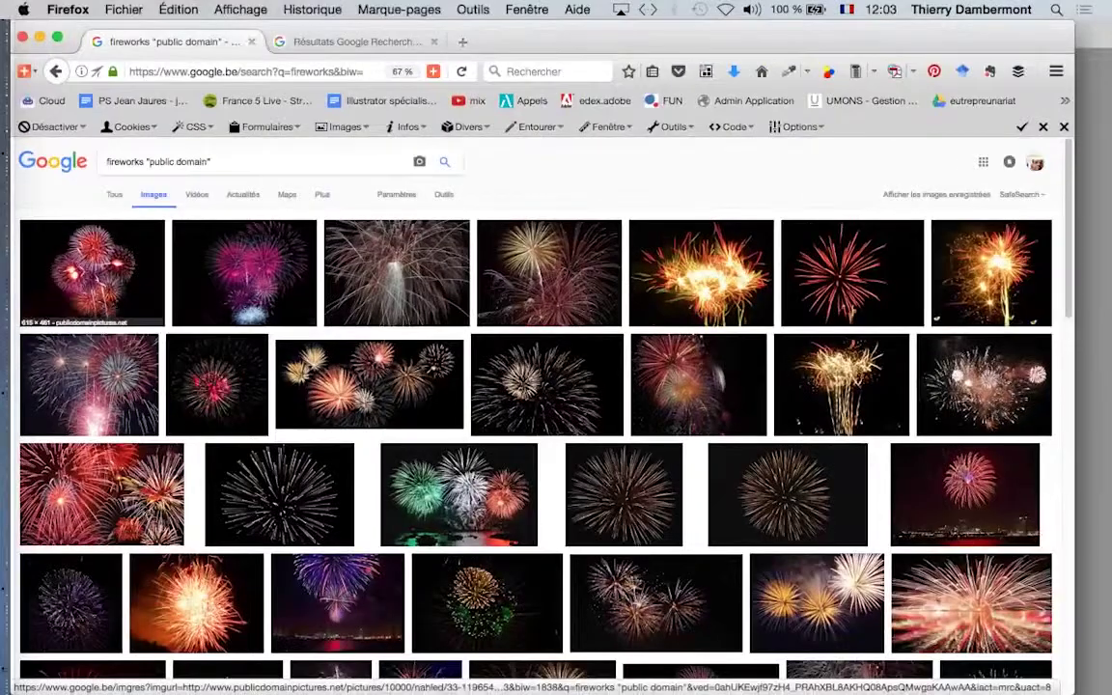
click(79, 254)
click(830, 364)
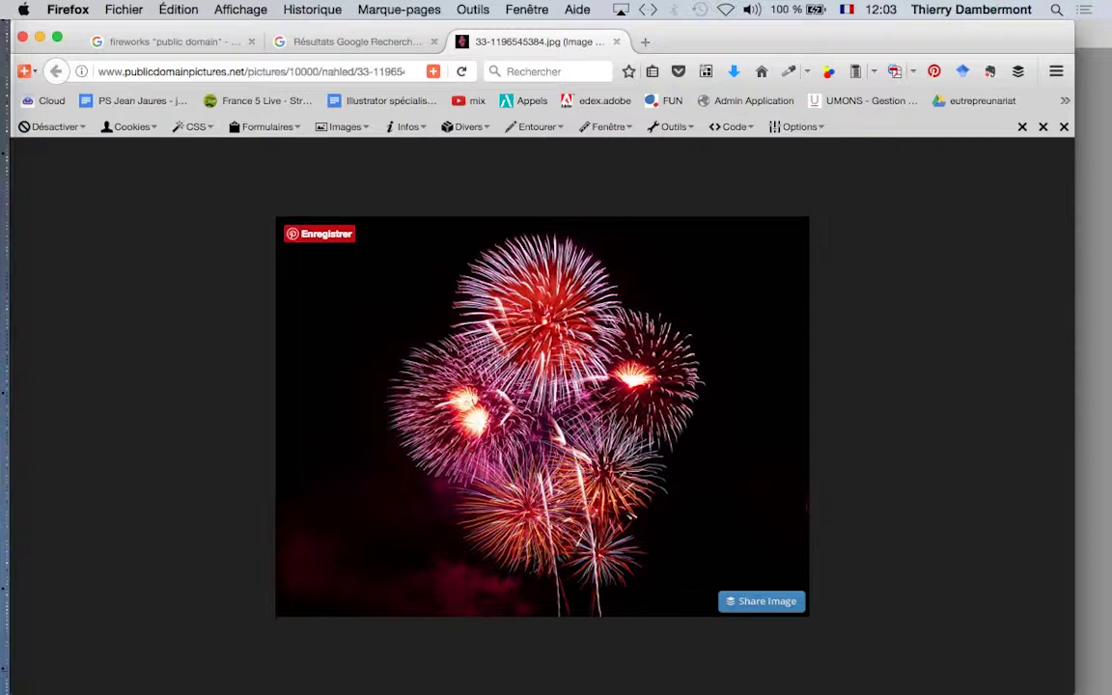
Start saving the fireworks image and create a folder named "feu artifice" inside the "quatrieme jour" folder for it.
right_click(517, 335)
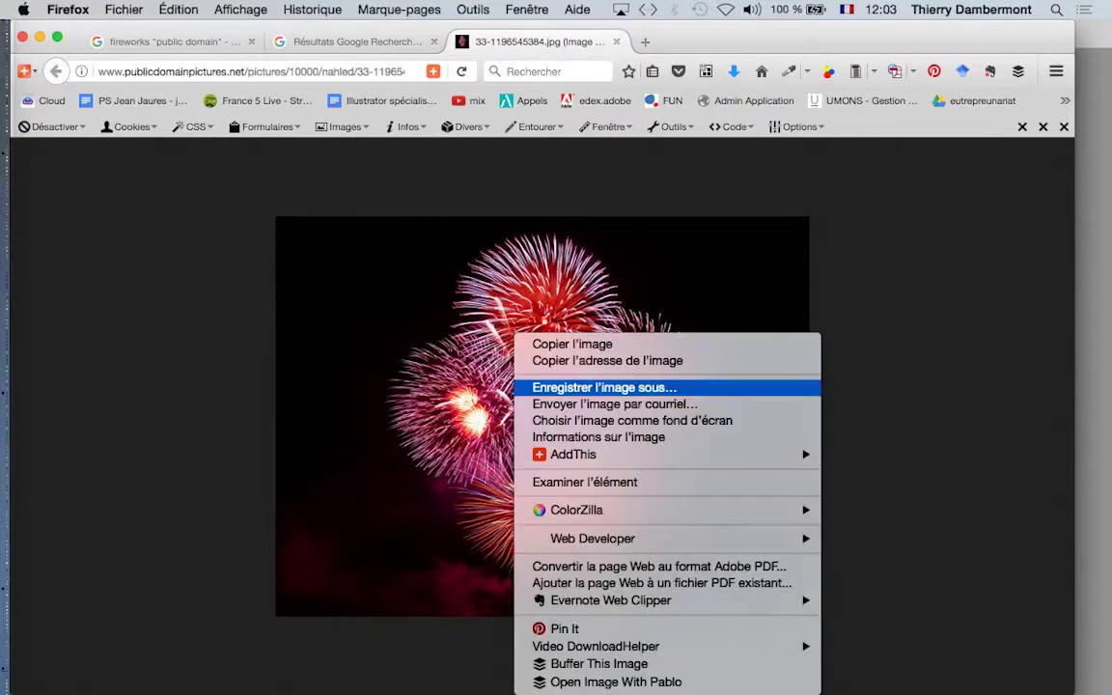
click(605, 387)
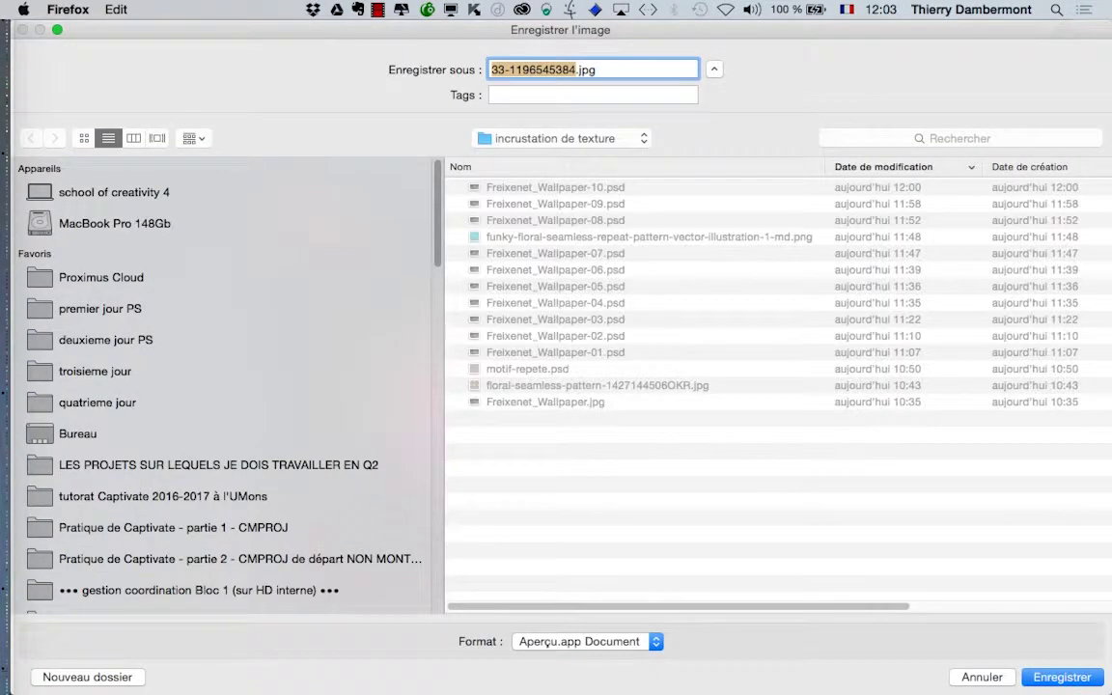
click(555, 140)
click(492, 154)
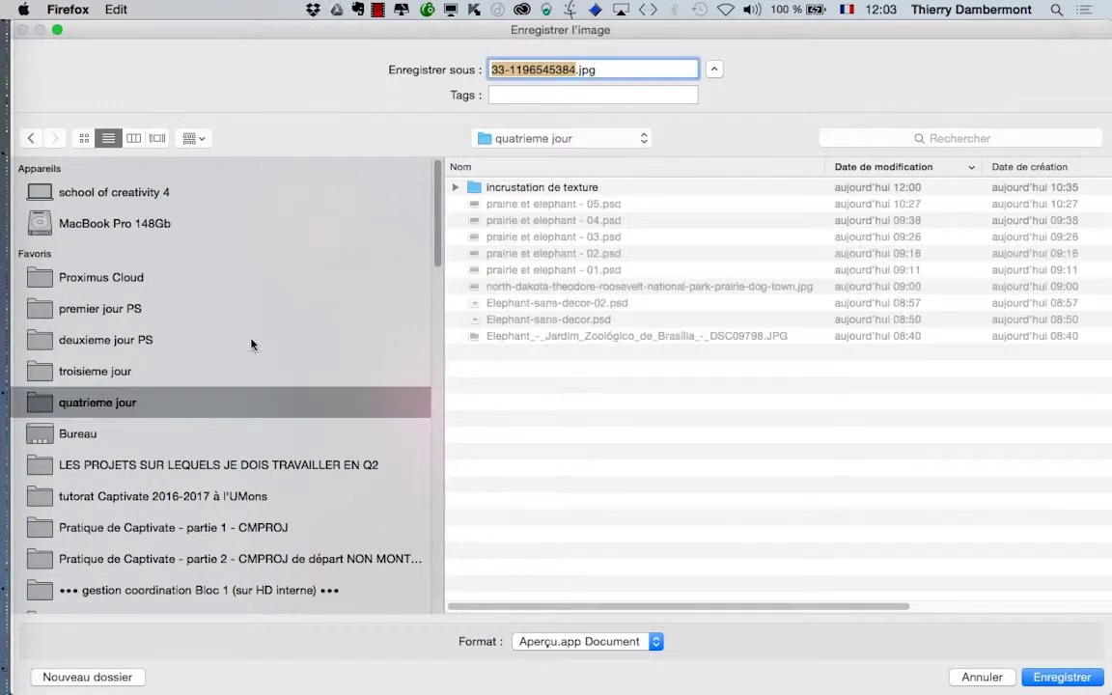
click(85, 676)
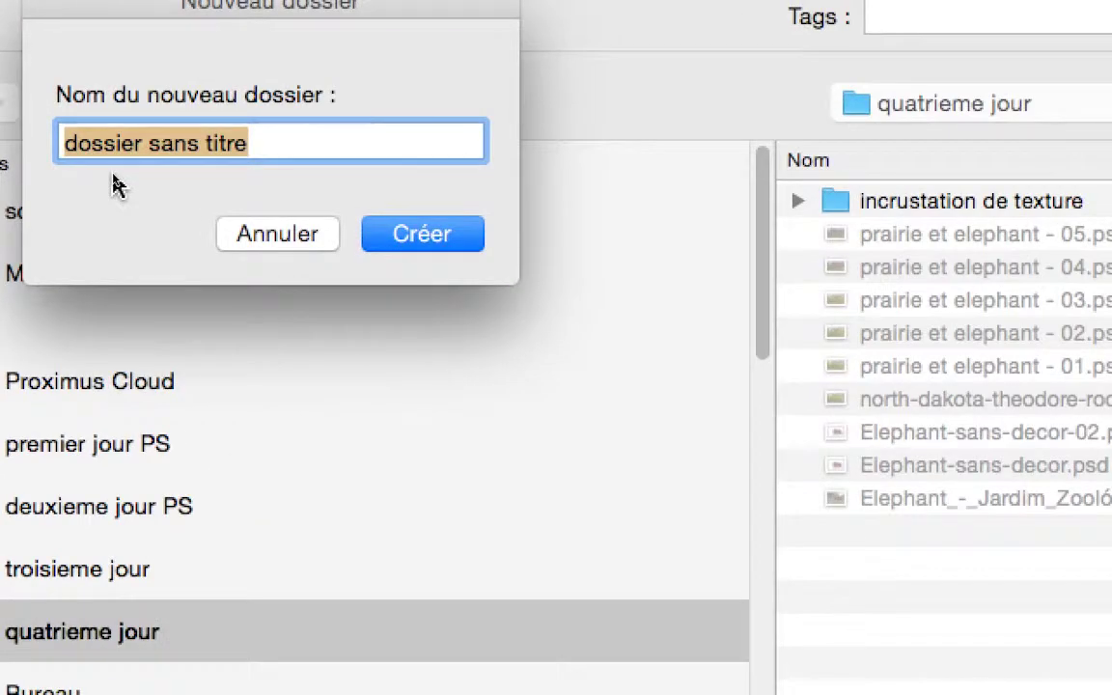
text(fe)
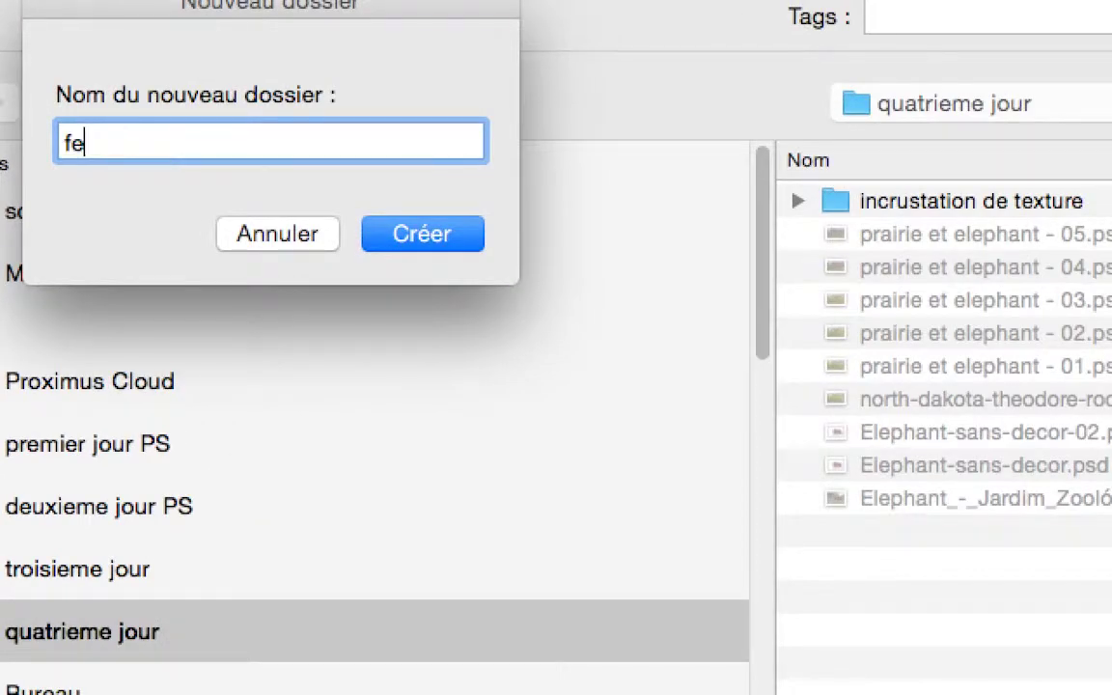
text(u artifice)
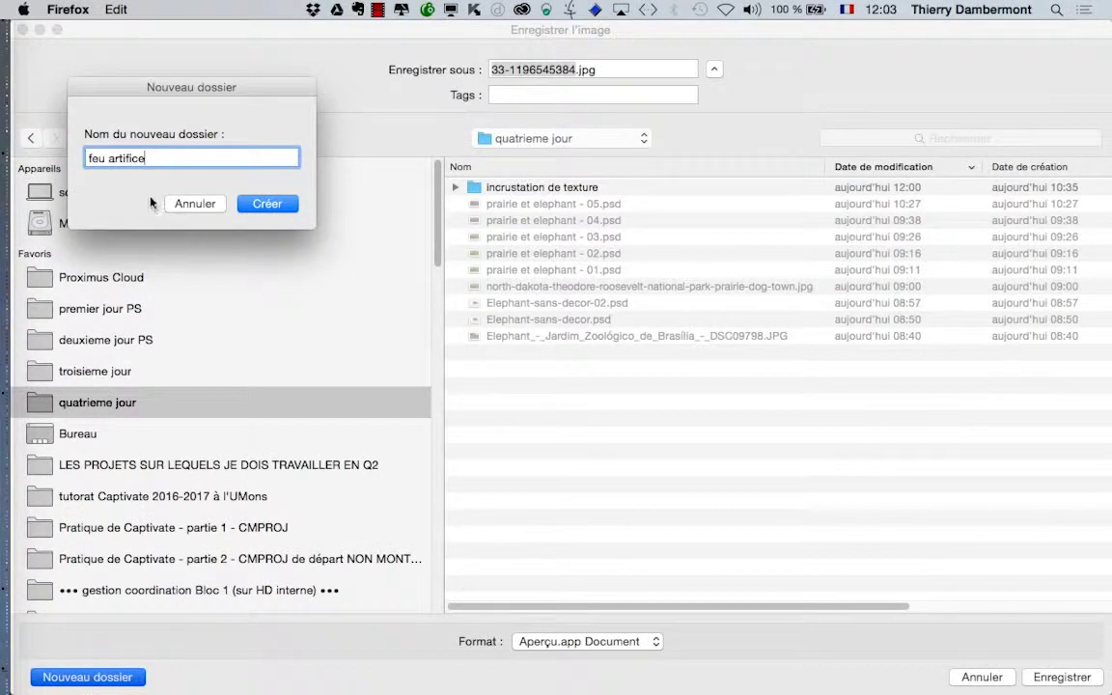
click(285, 209)
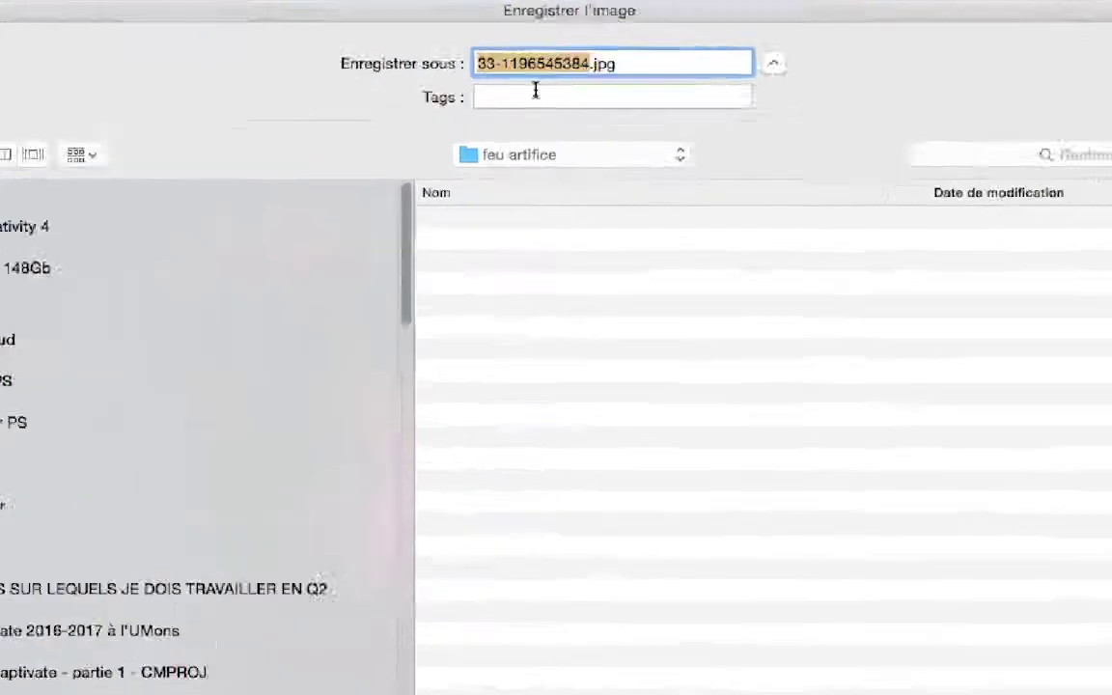
Name the image feu-artifice.jpg and save it in the new folder.
text(feu-)
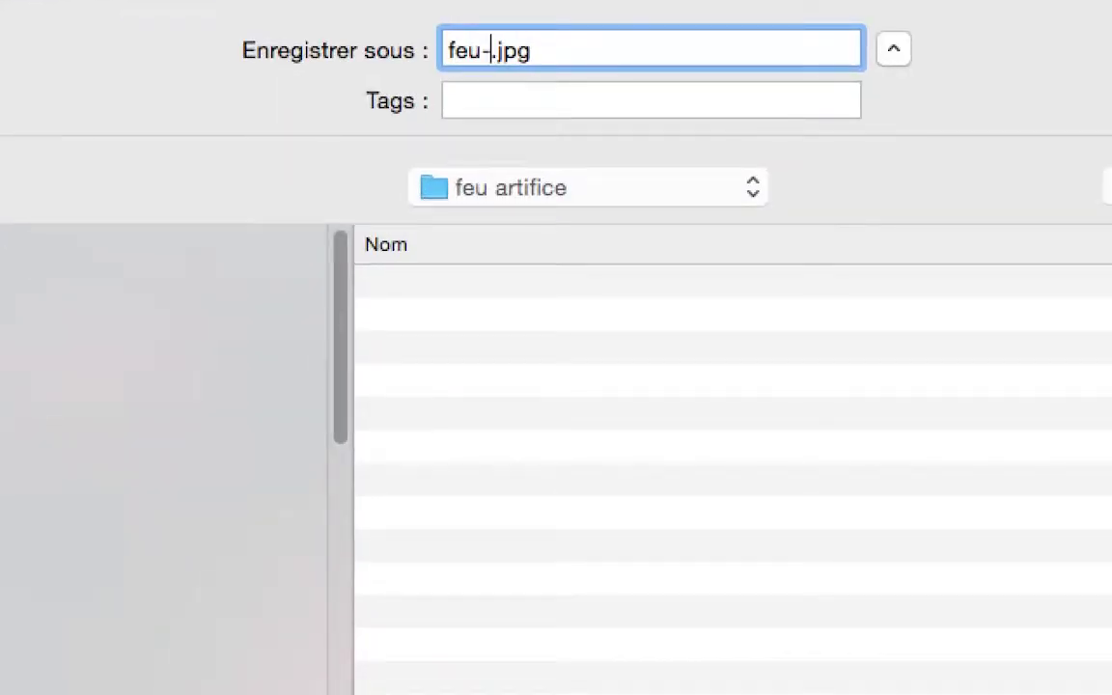
text(artifice-0)
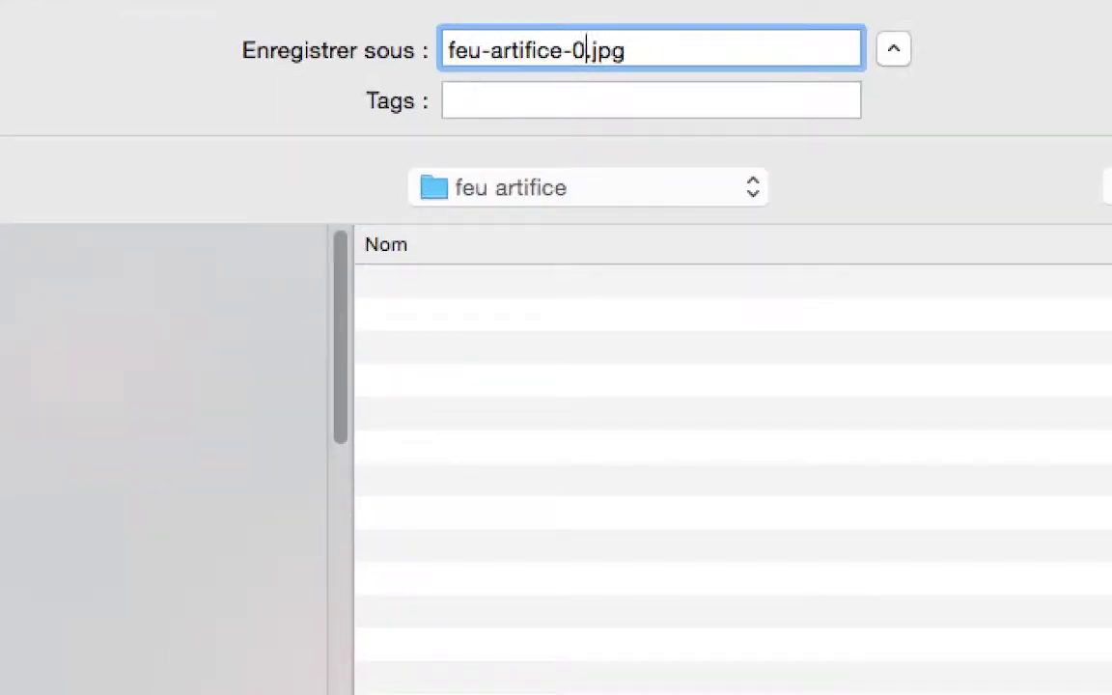
text(1)
key(BackSpace)
key(BackSpace)
key(BackSpace)
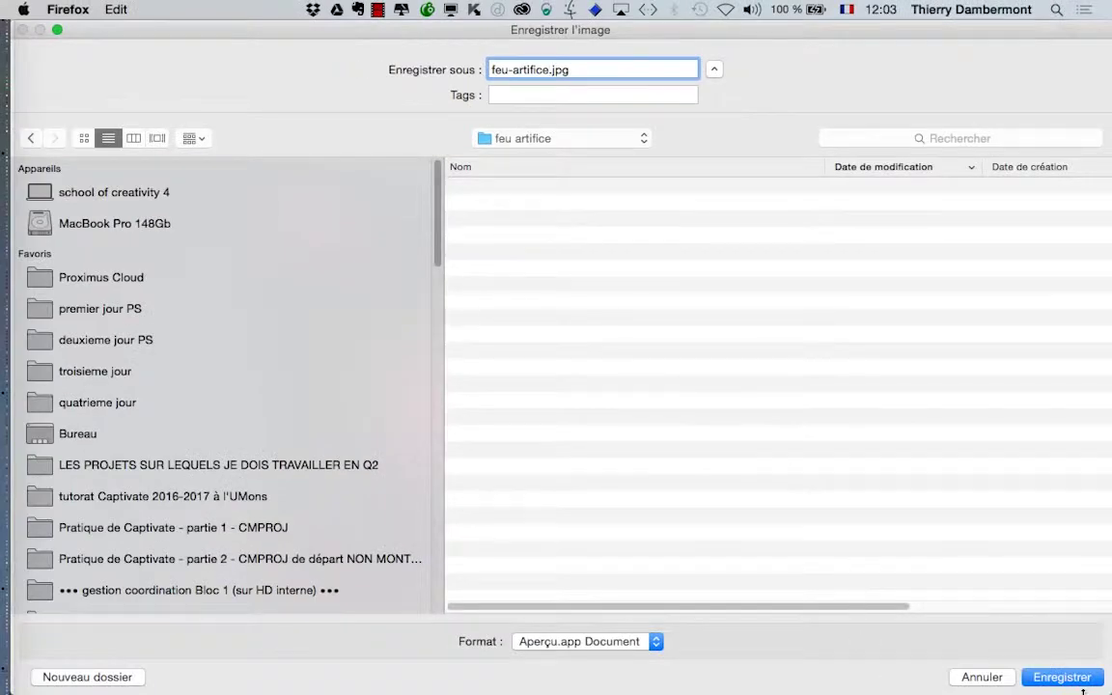
click(1080, 684)
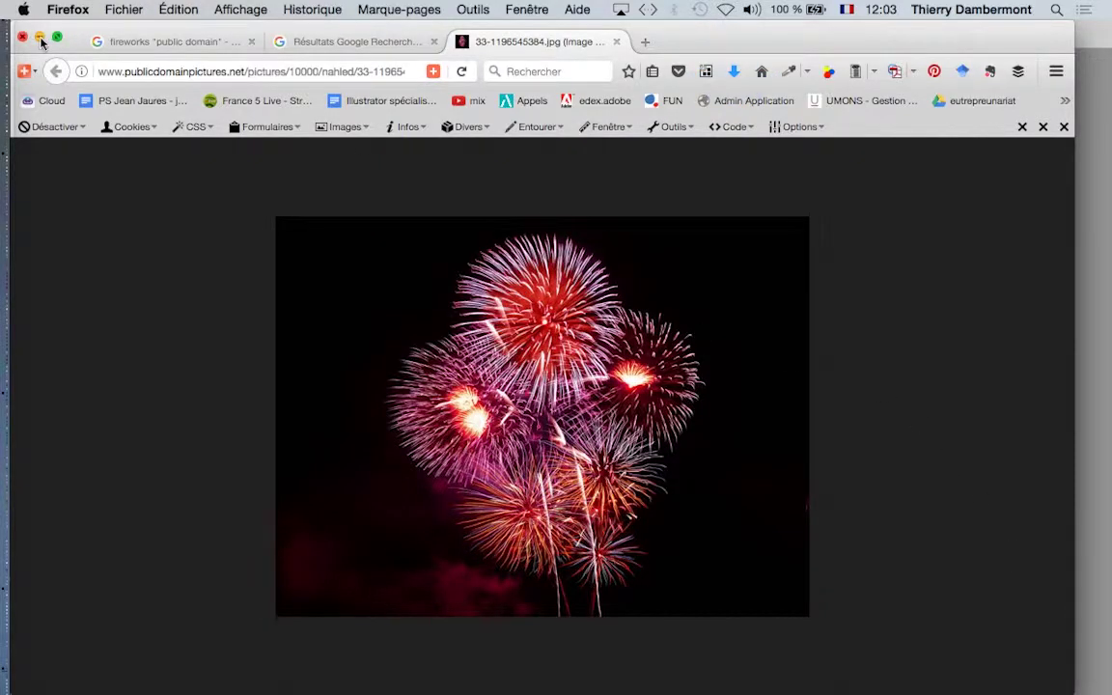
Go back to the image results and search for street view "public domain" instead.
click(138, 43)
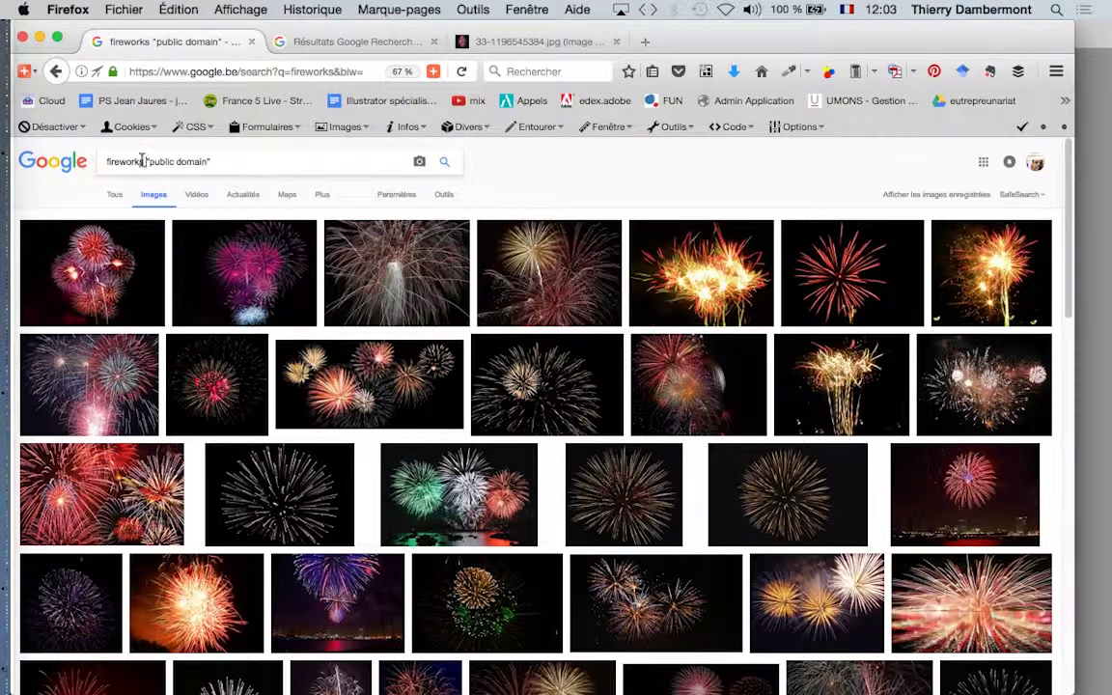
double_click(126, 161)
text(streetview)
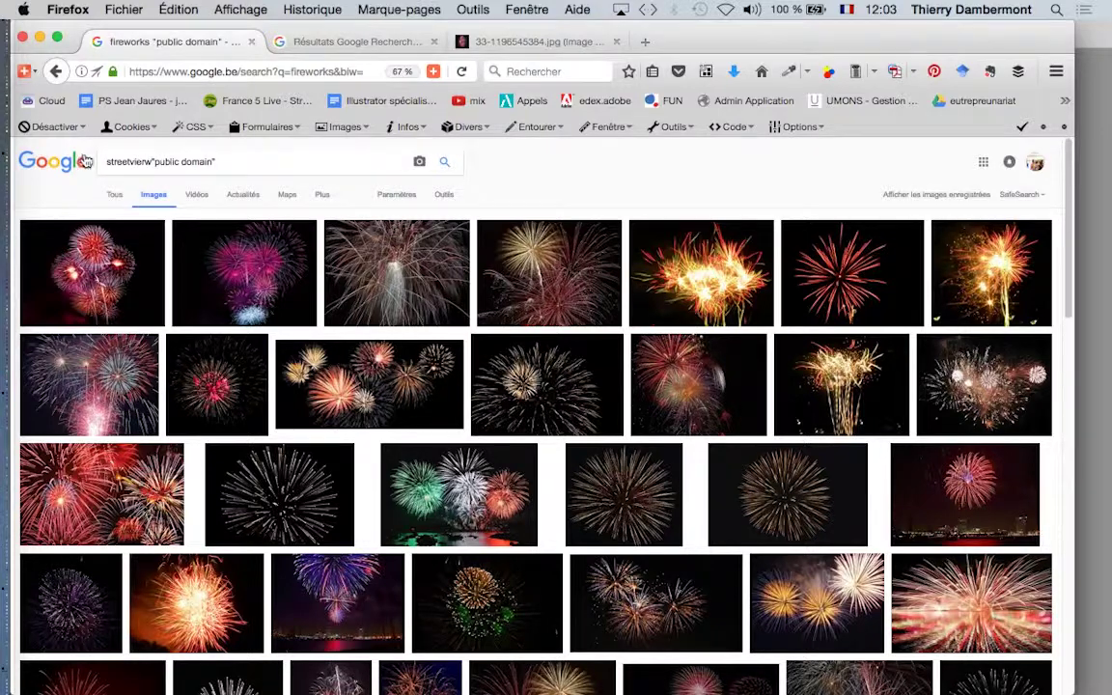
key(Return)
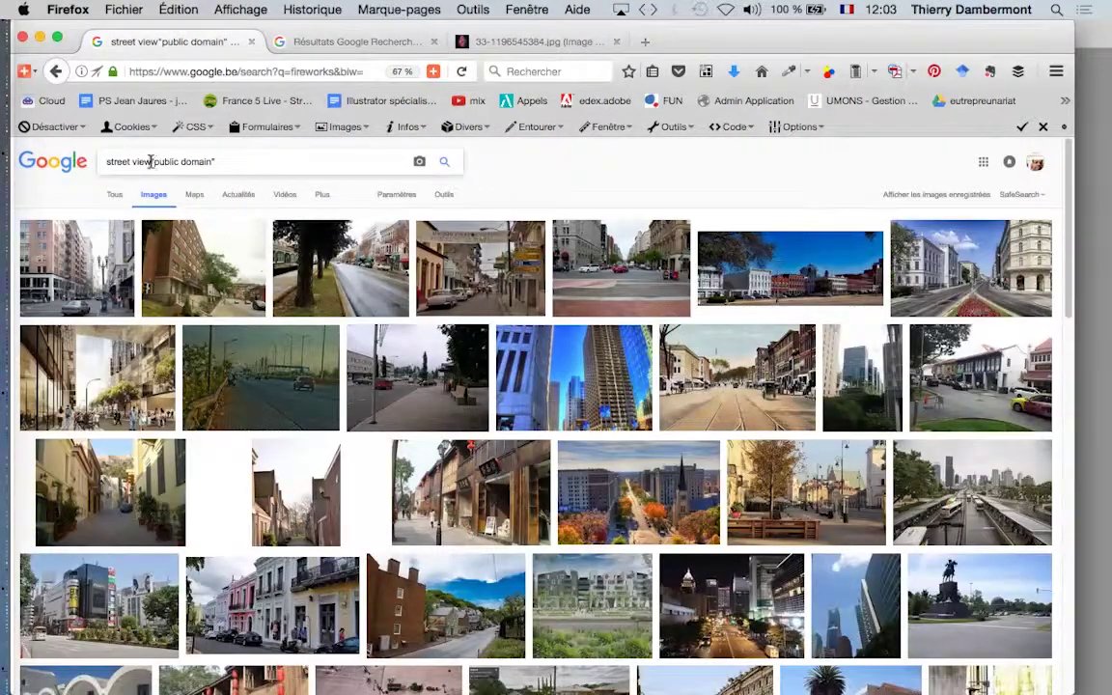
click(151, 162)
click(446, 166)
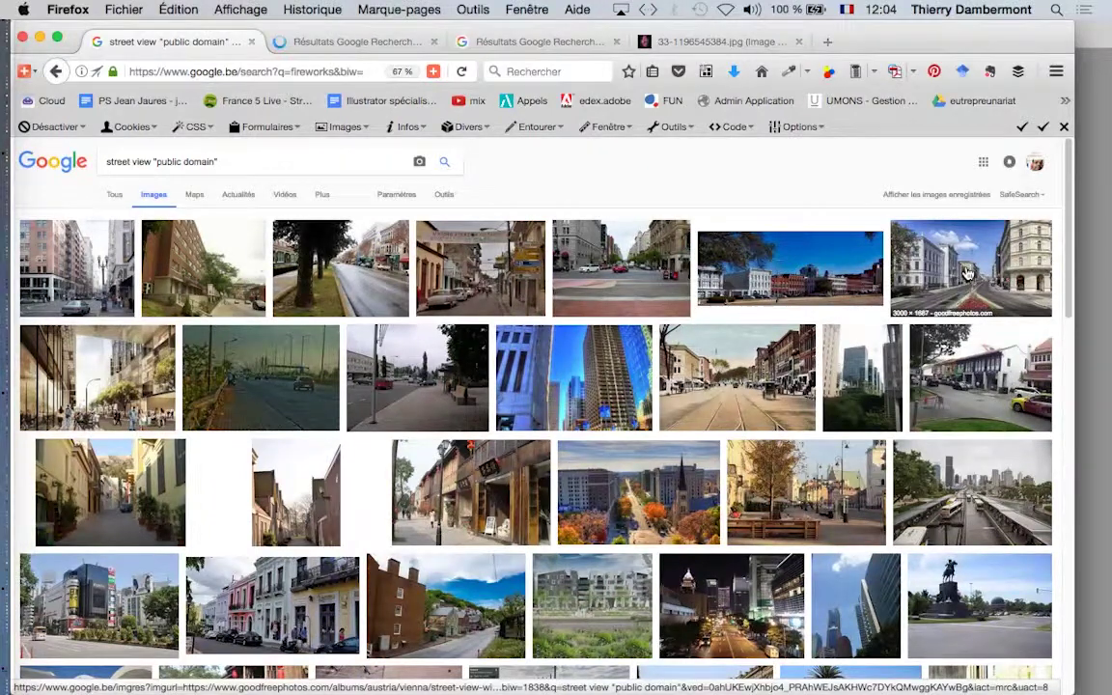
Display the Vienna street photo from goodfreephotos.com at full size and look through the other street view results.
click(360, 42)
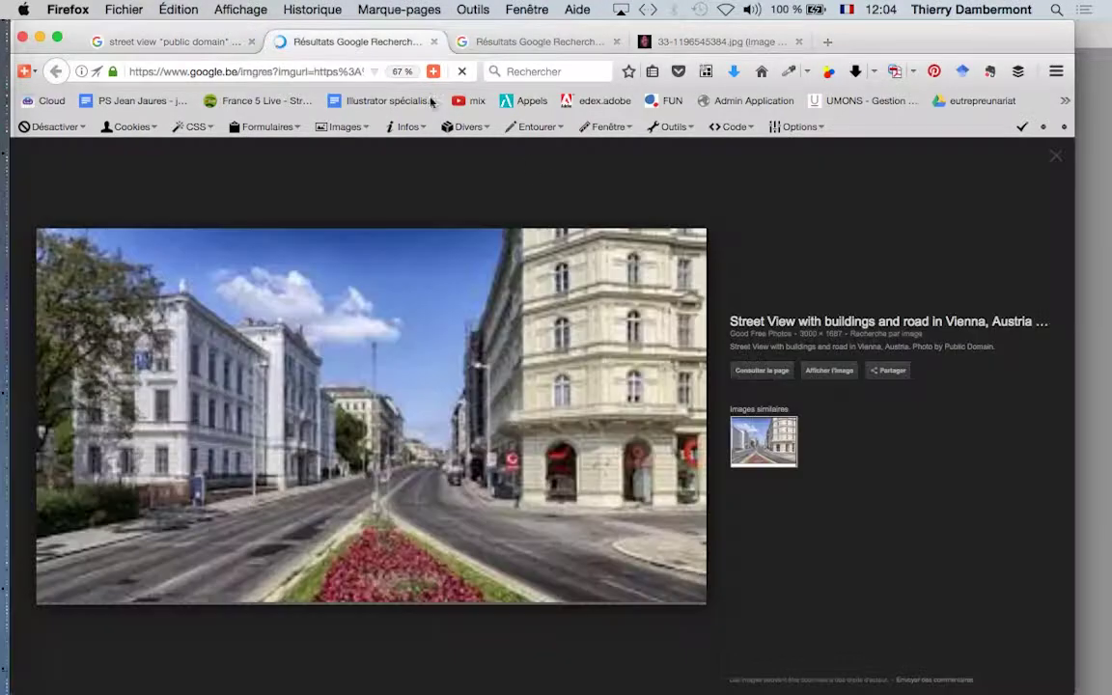
click(832, 372)
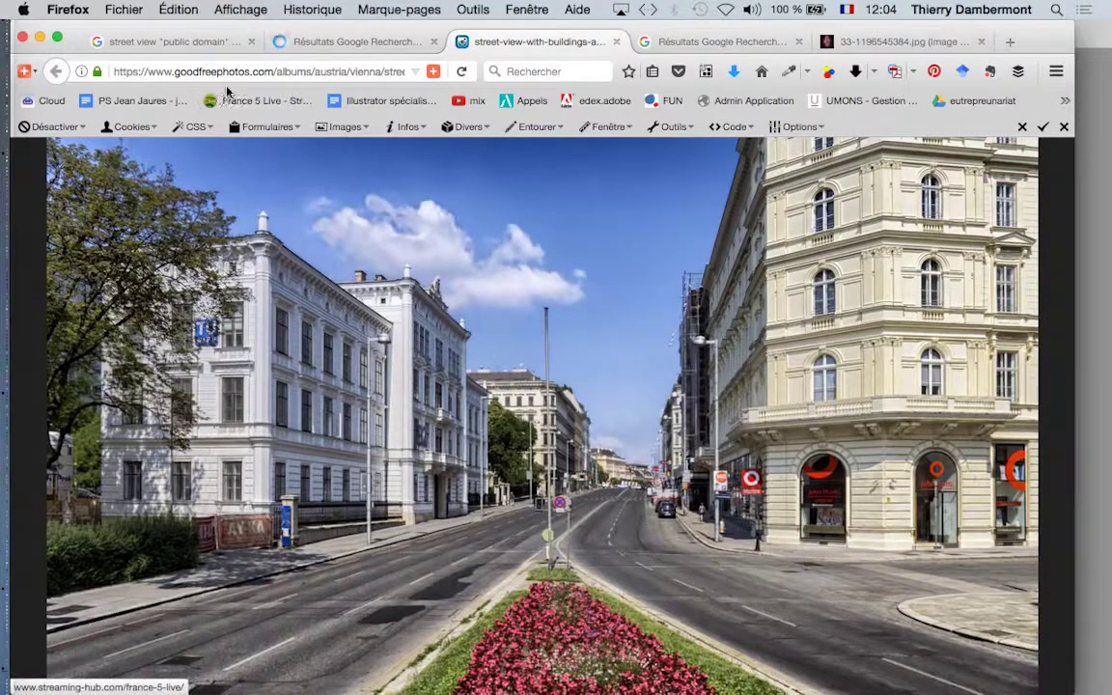
click(192, 46)
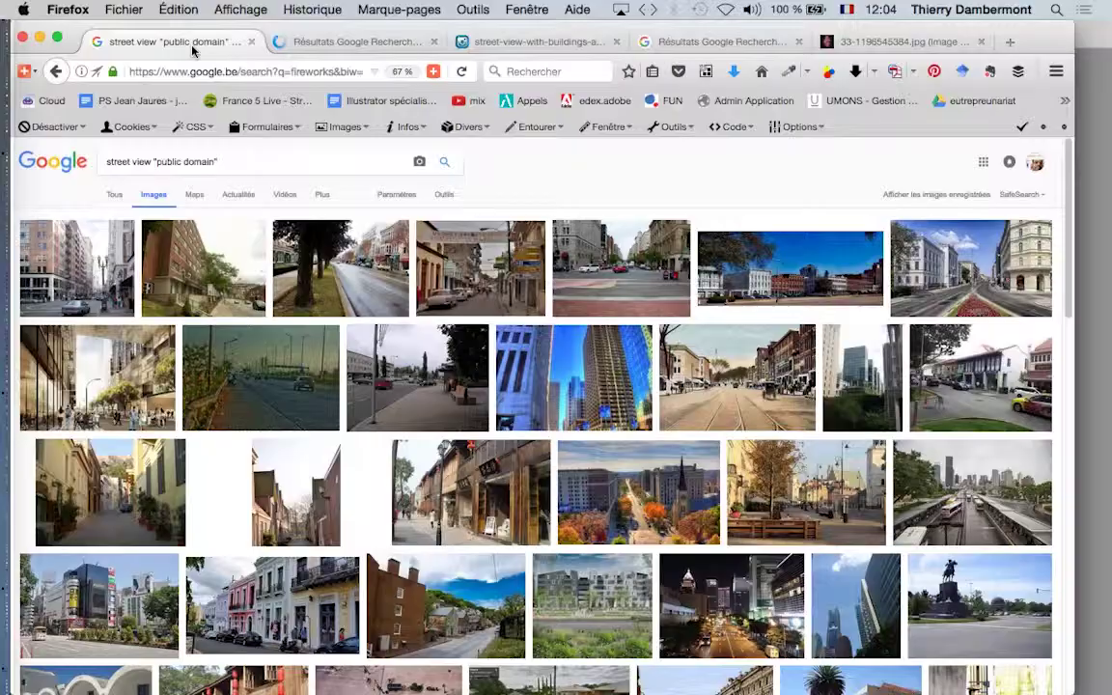
scroll(415, 375, down, 5)
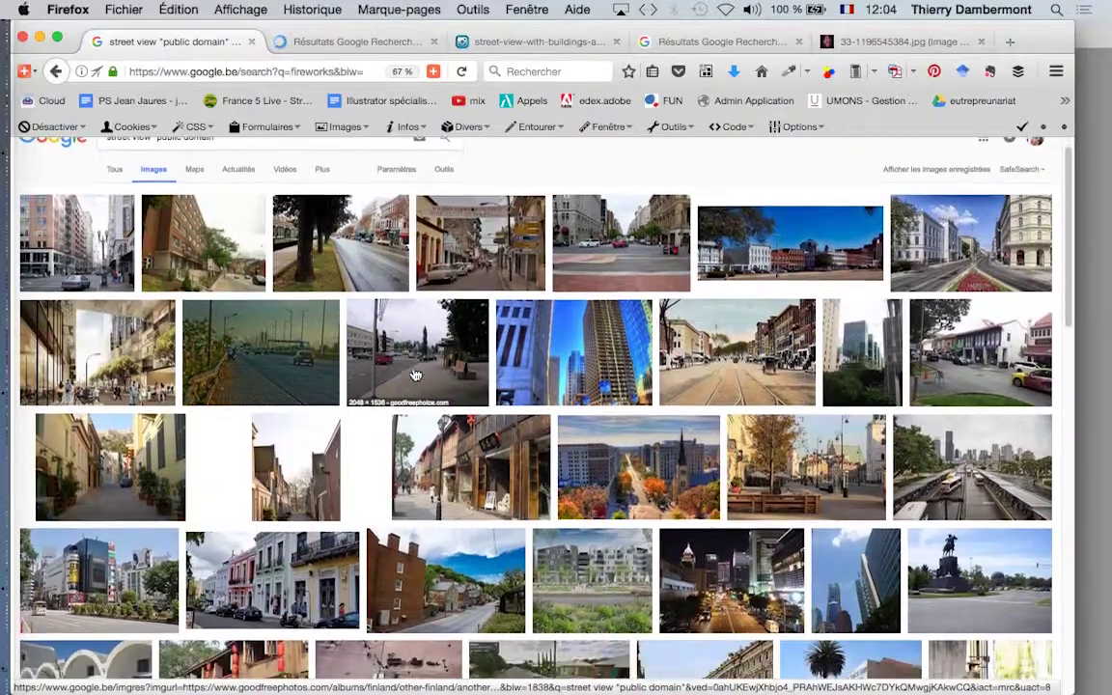
scroll(415, 374, down, 5)
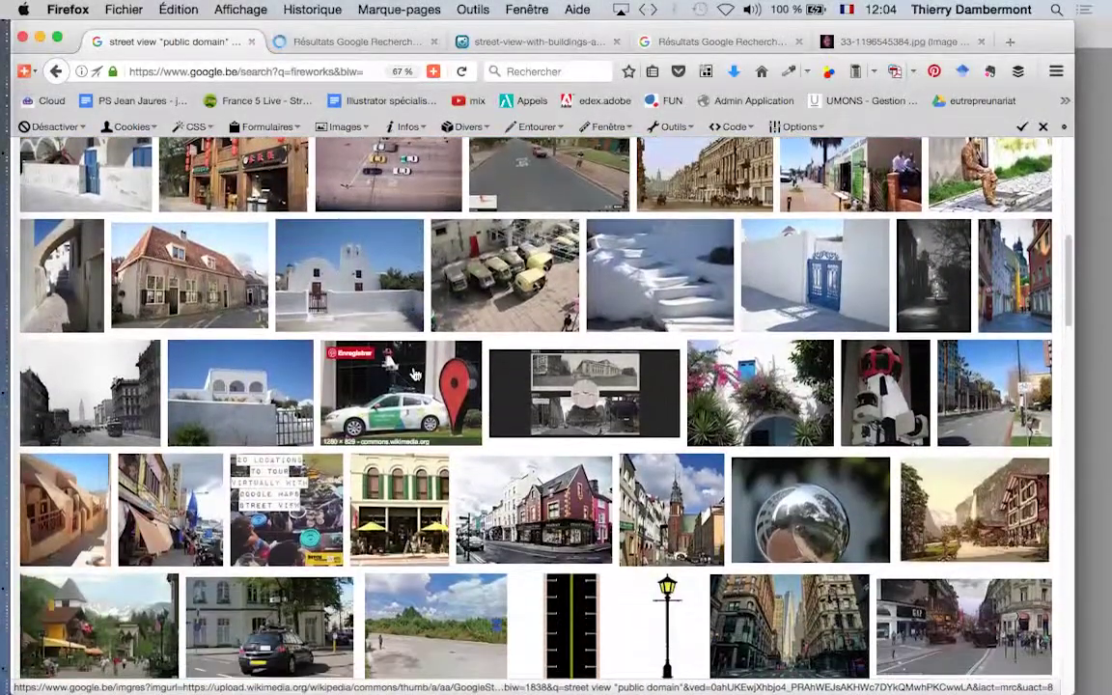
scroll(415, 375, up, 10)
Save the full-size Vienna street photo under its existing name in the "feu artifice" folder.
click(518, 43)
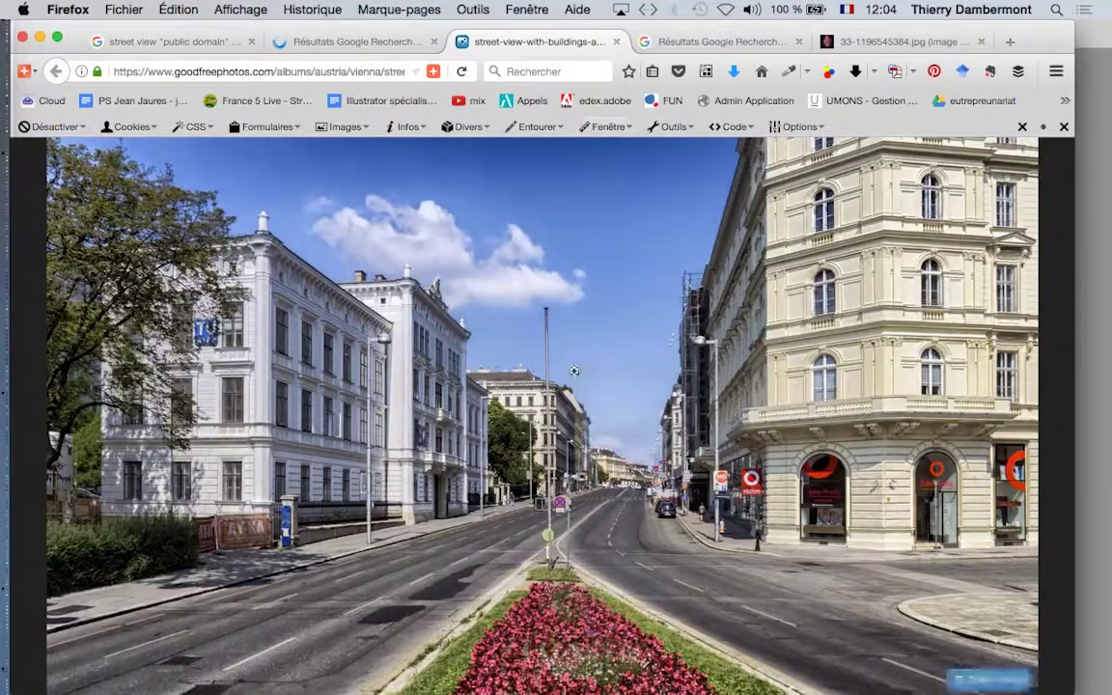
right_click(575, 371)
click(648, 390)
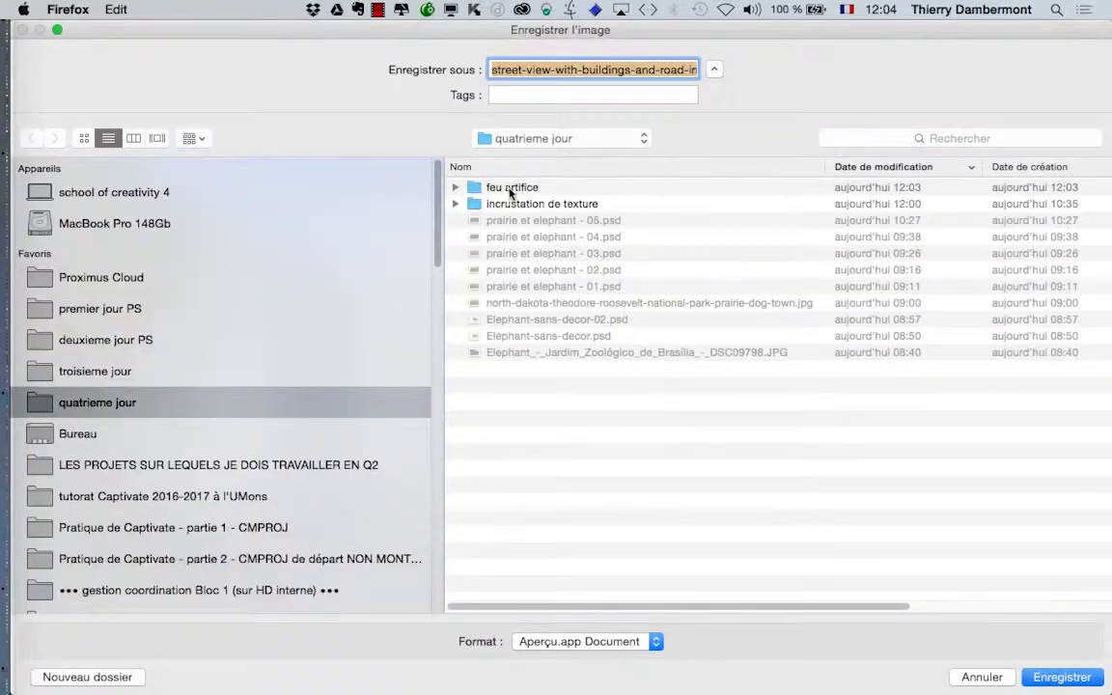
double_click(460, 176)
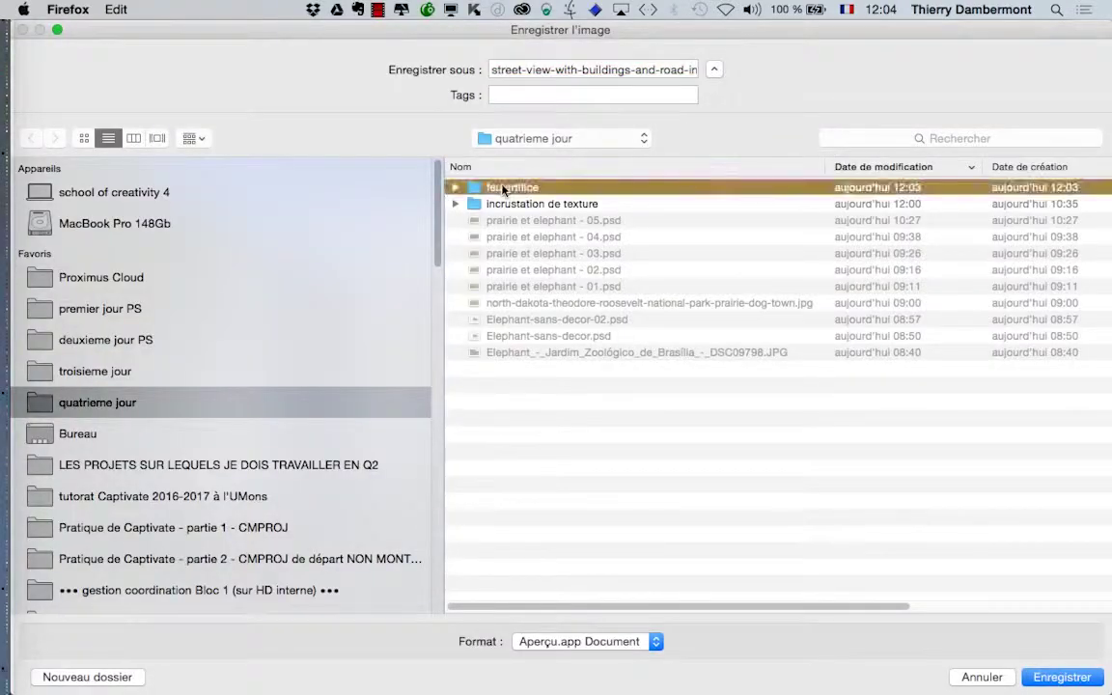
key(Return)
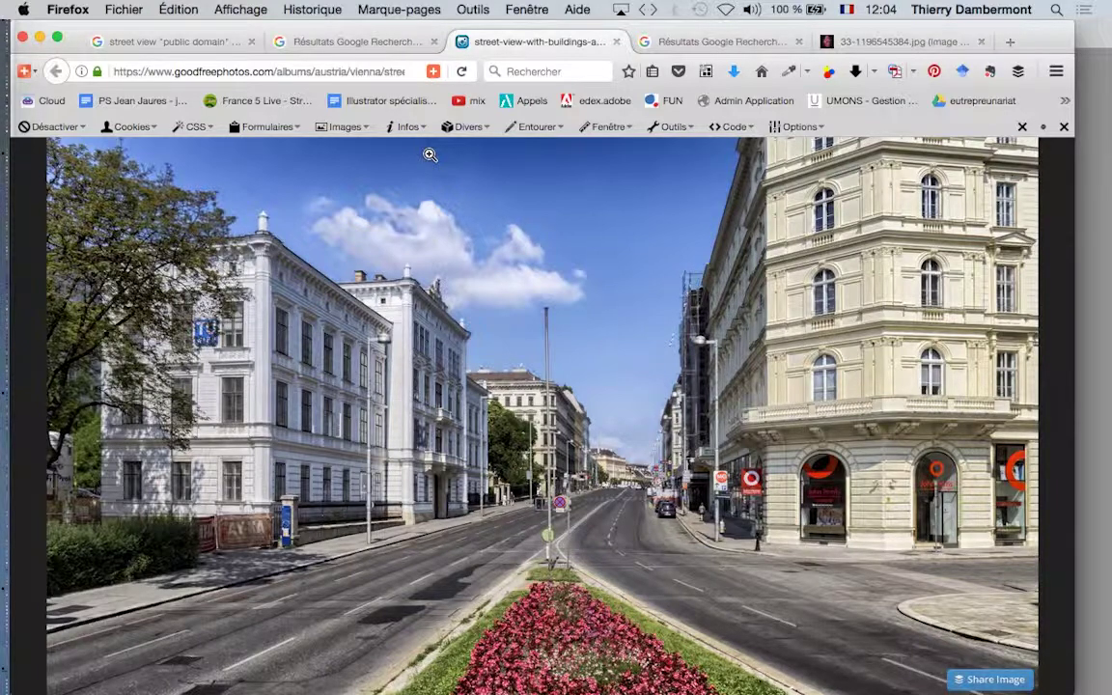
Review the Vienna street photo and the fireworks image in the open browser tabs.
click(237, 42)
click(326, 43)
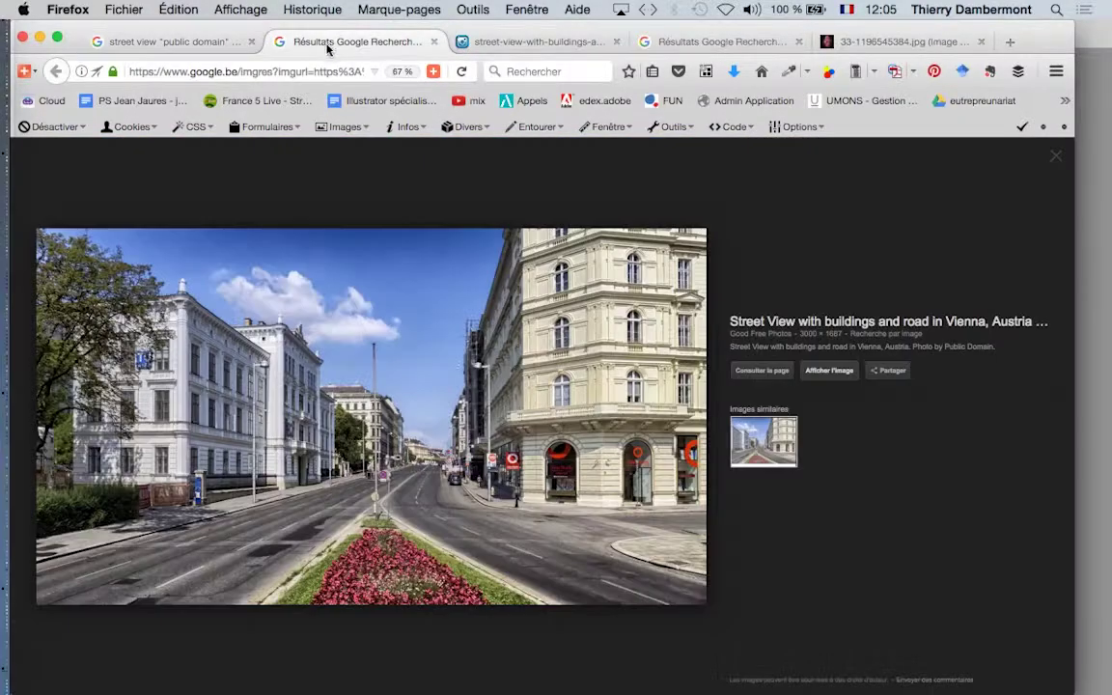
click(587, 42)
click(700, 42)
click(882, 43)
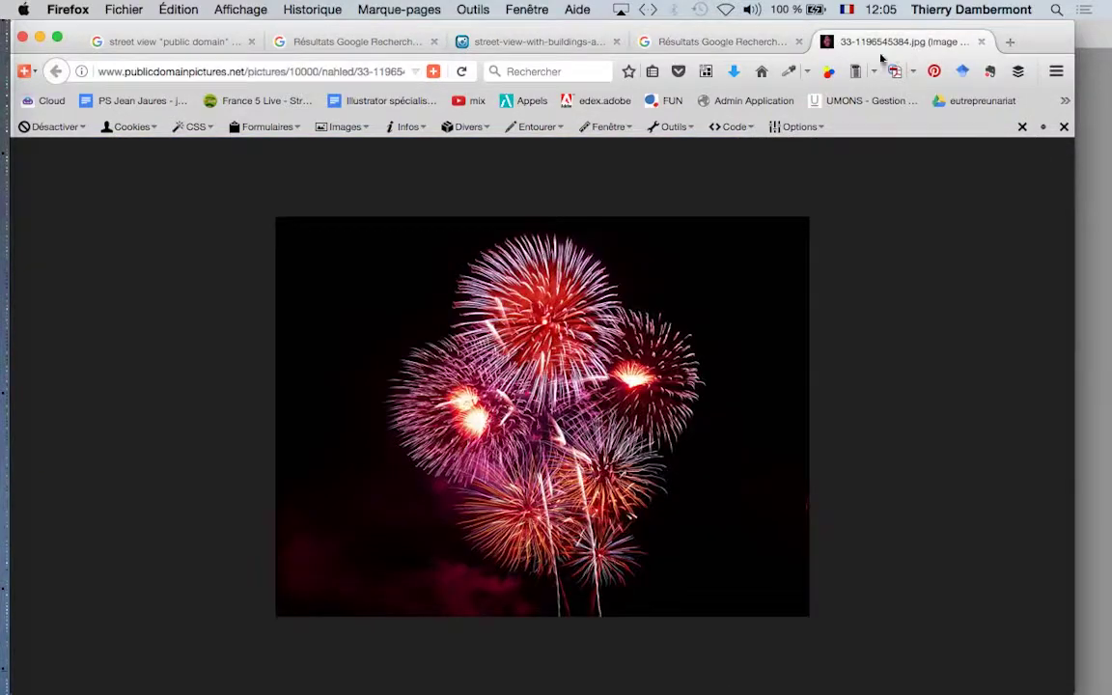
click(521, 42)
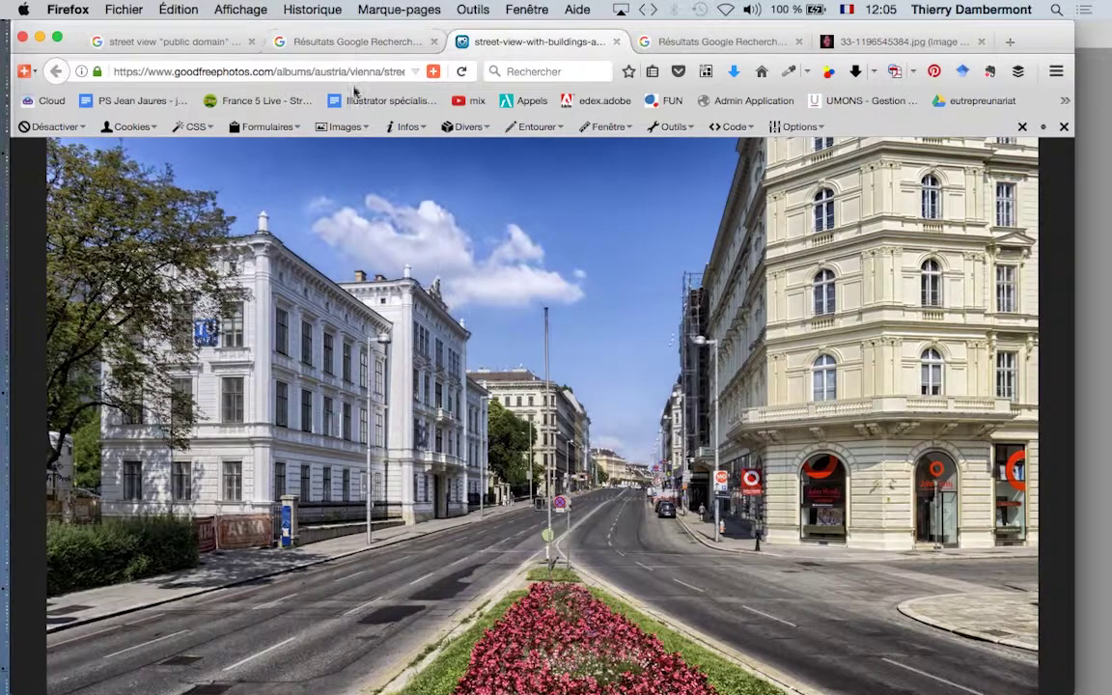
Switch to Photoshop and close everything open, discarding the changes to motif-repete.psd and Sans titre-1.
key(super+Tab)
key(super+Tab)
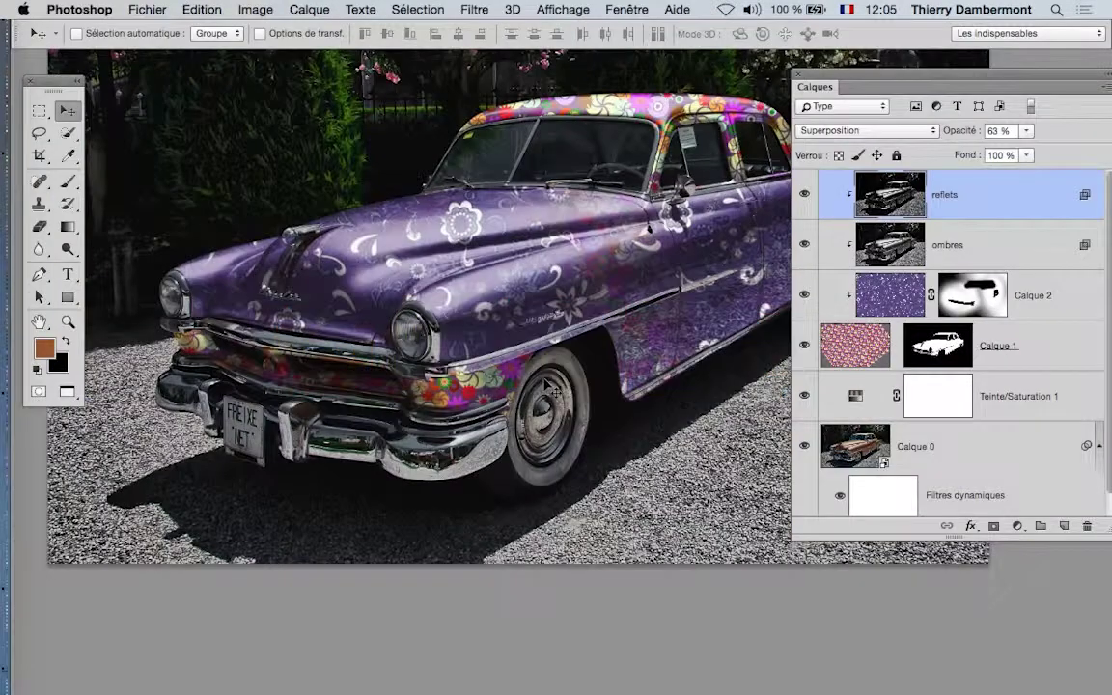
key(super+q)
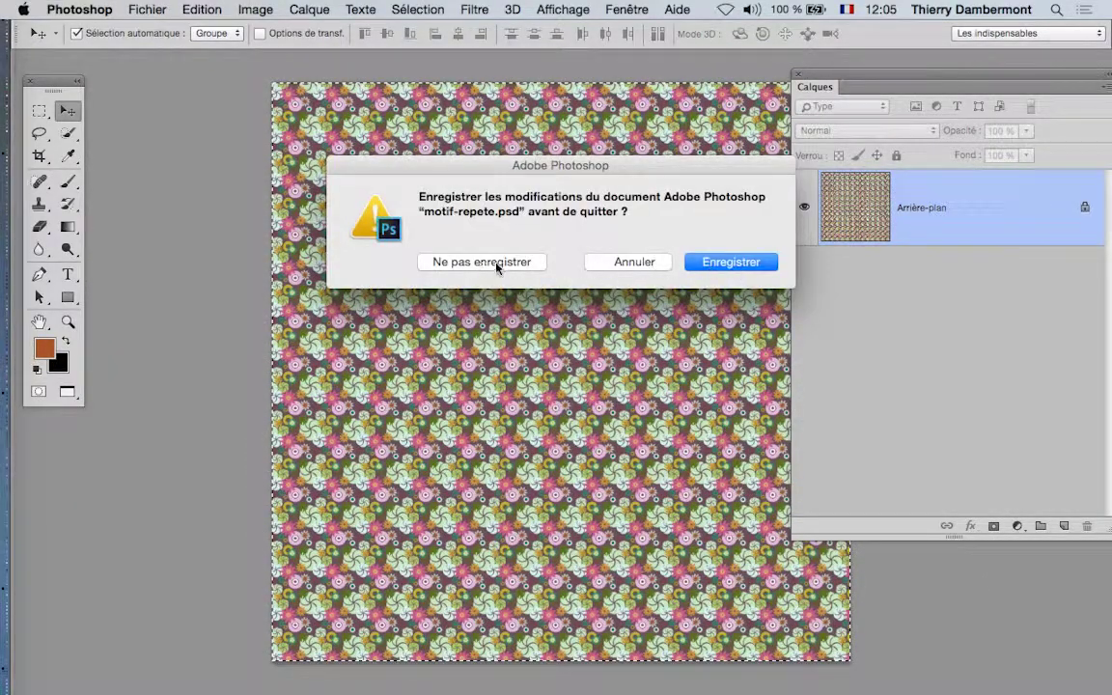
click(462, 260)
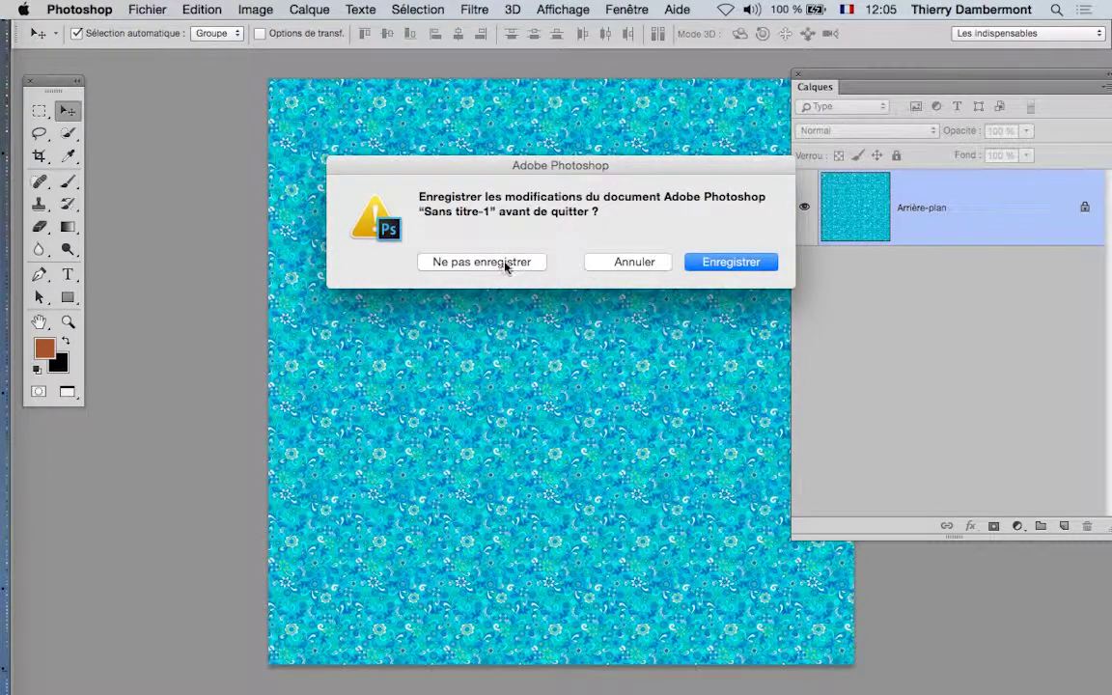
click(506, 265)
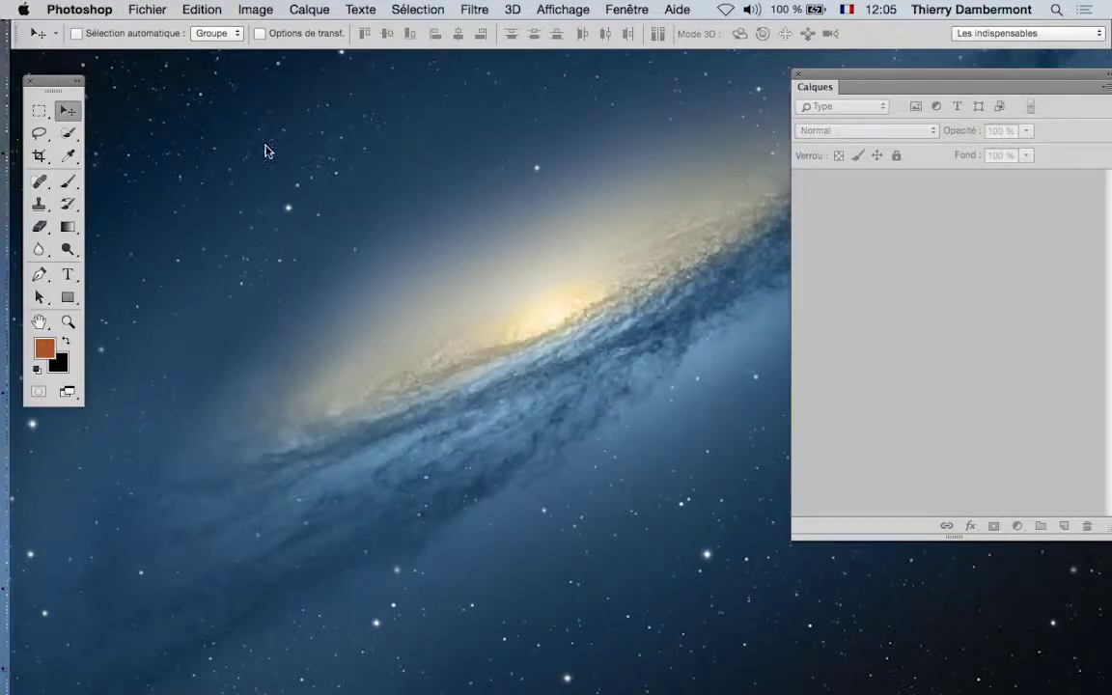
Open feu-artifice.jpg from the "feu artifice" folder inside "quatrieme jour" and show it in full-screen mode with the menu bar.
click(148, 9)
click(160, 46)
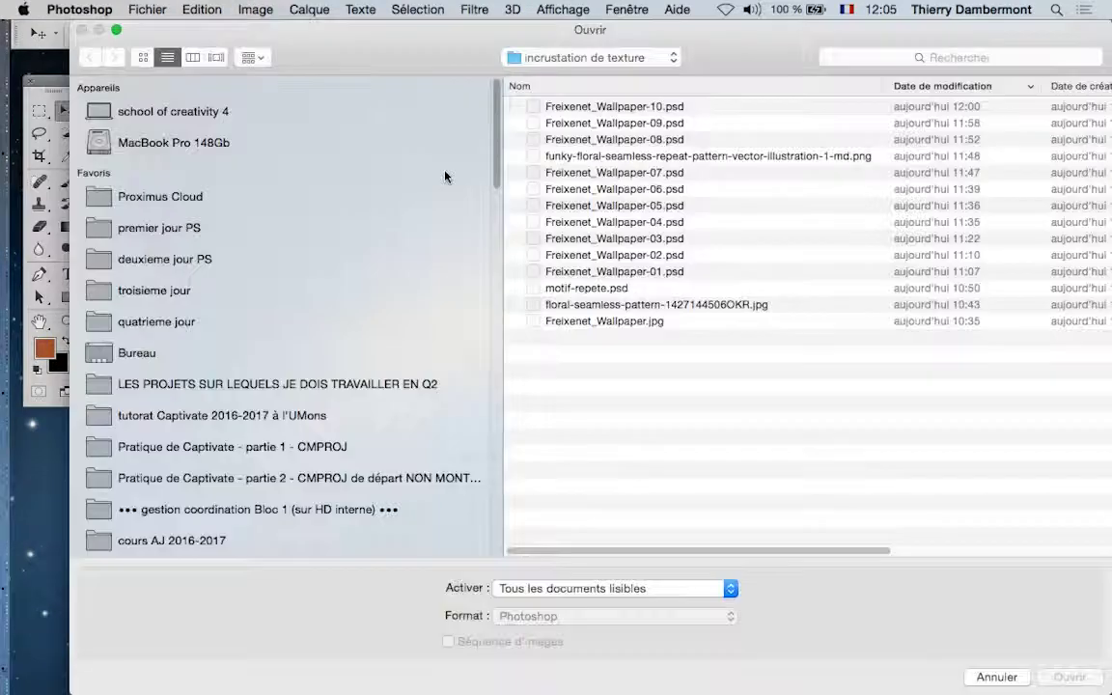
click(158, 324)
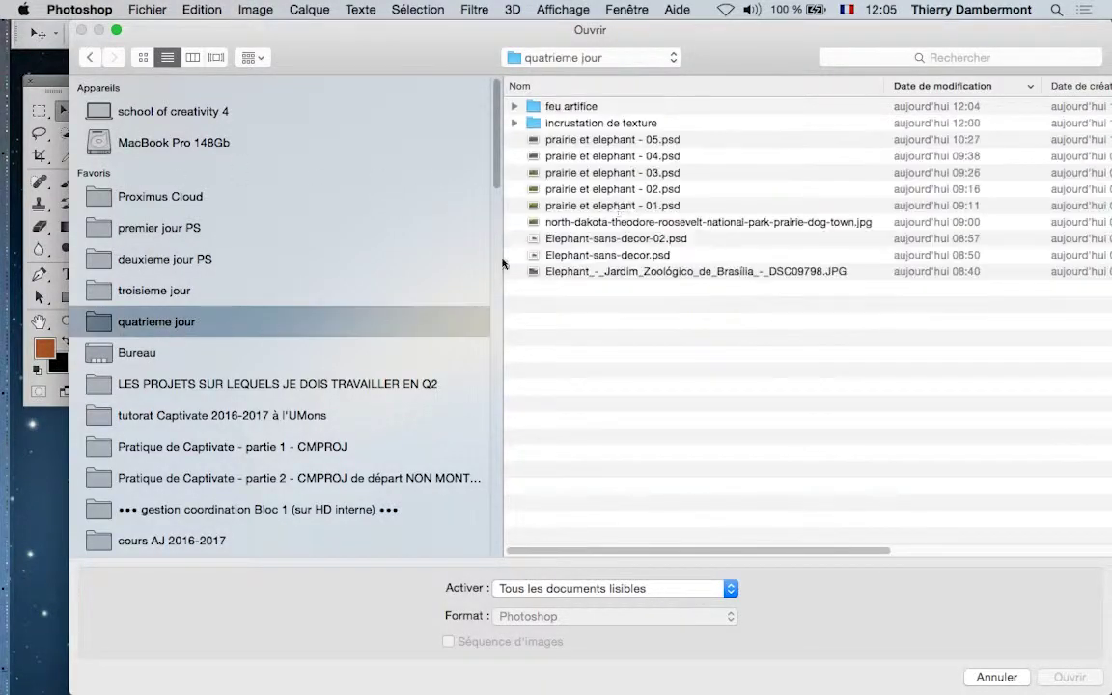
double_click(605, 111)
click(608, 124)
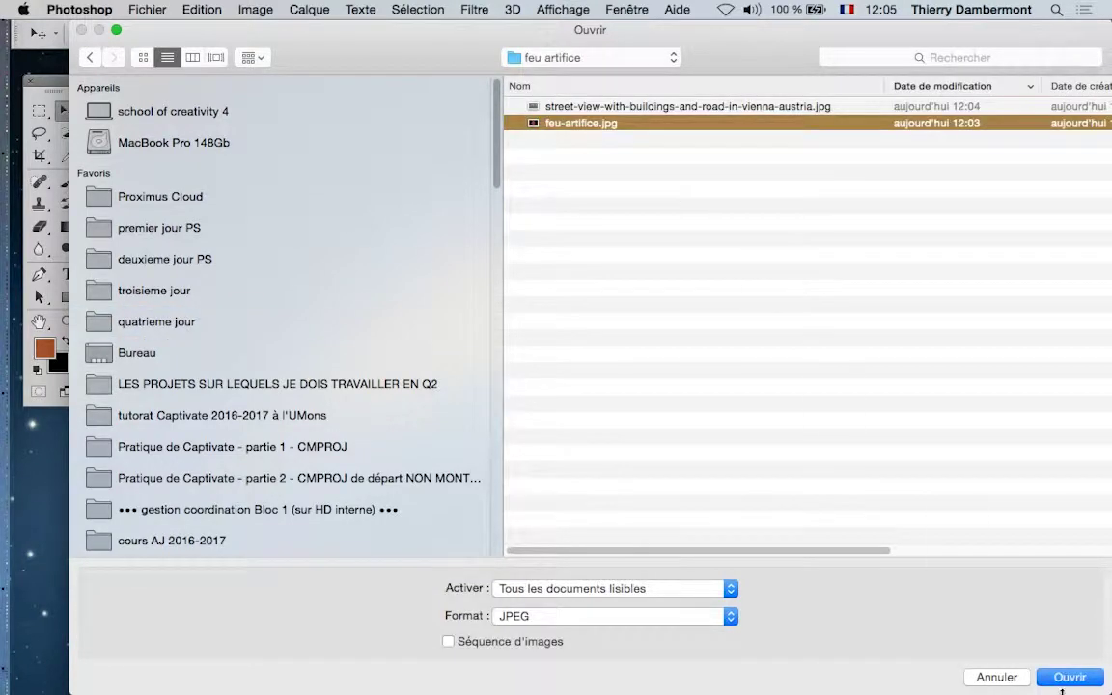
click(1069, 678)
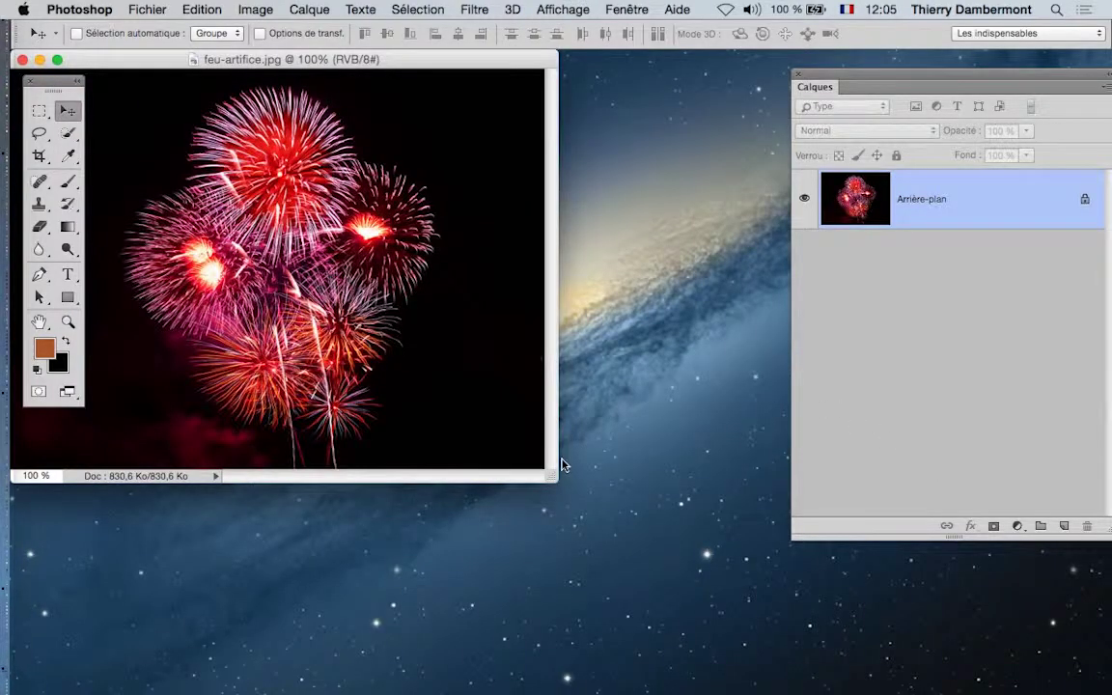
key(f)
scroll(527, 387, right, 5)
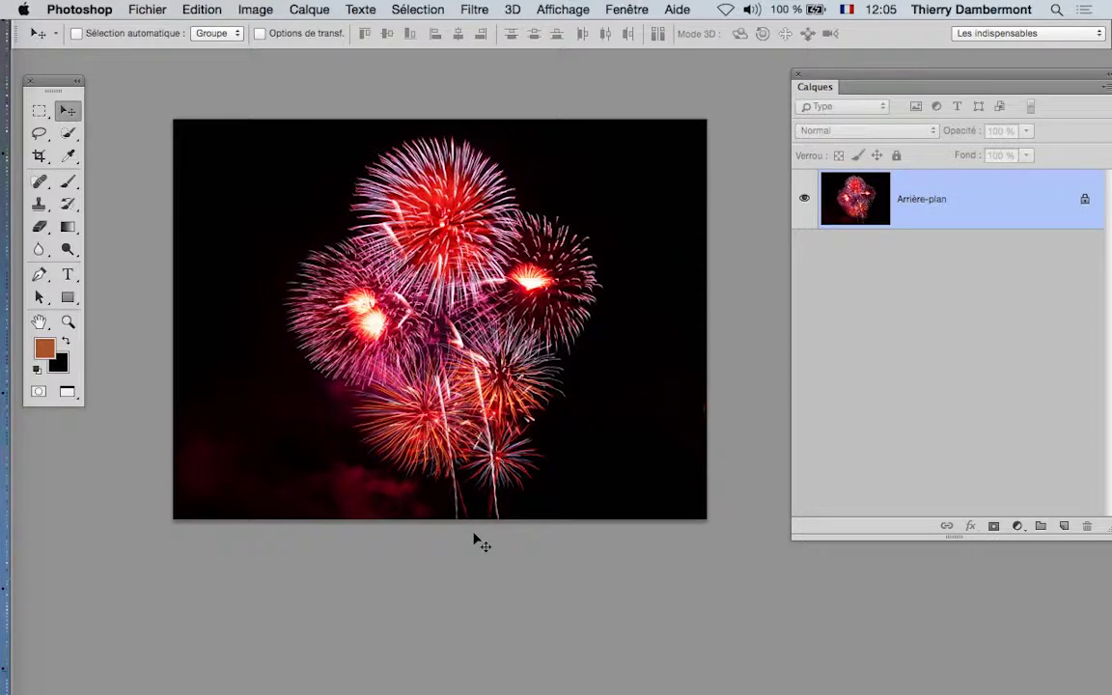
Bring the Layers panel closer to the fireworks, shorten it, and convert the locked background into a regular layer.
scroll(447, 344, up, 5)
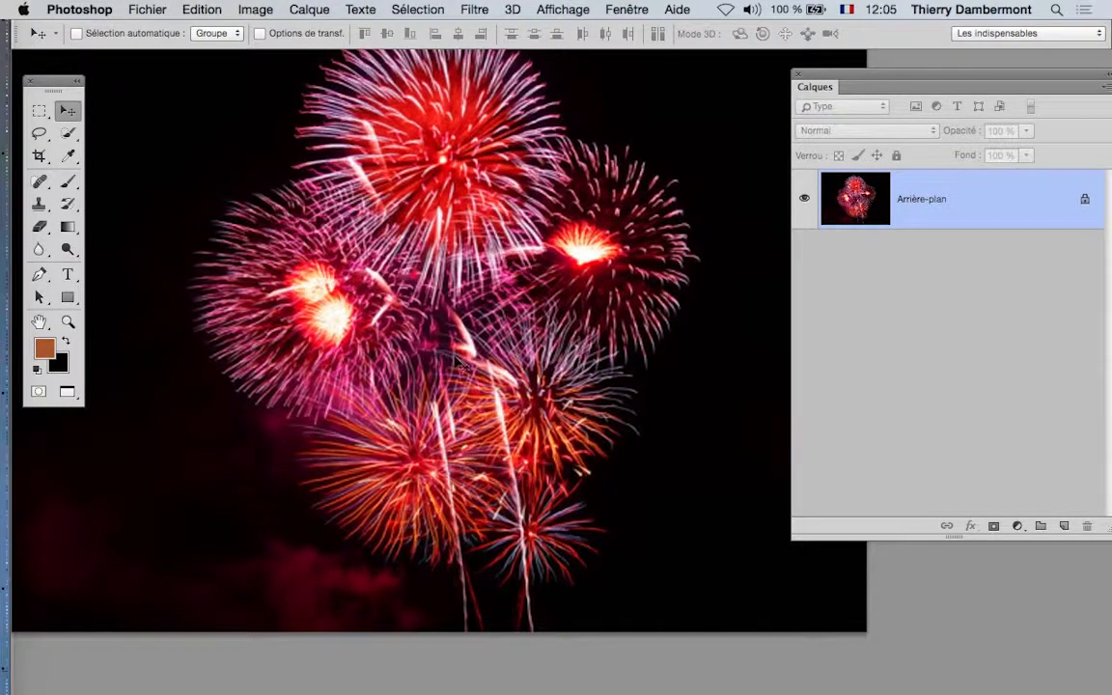
scroll(461, 367, up, 3)
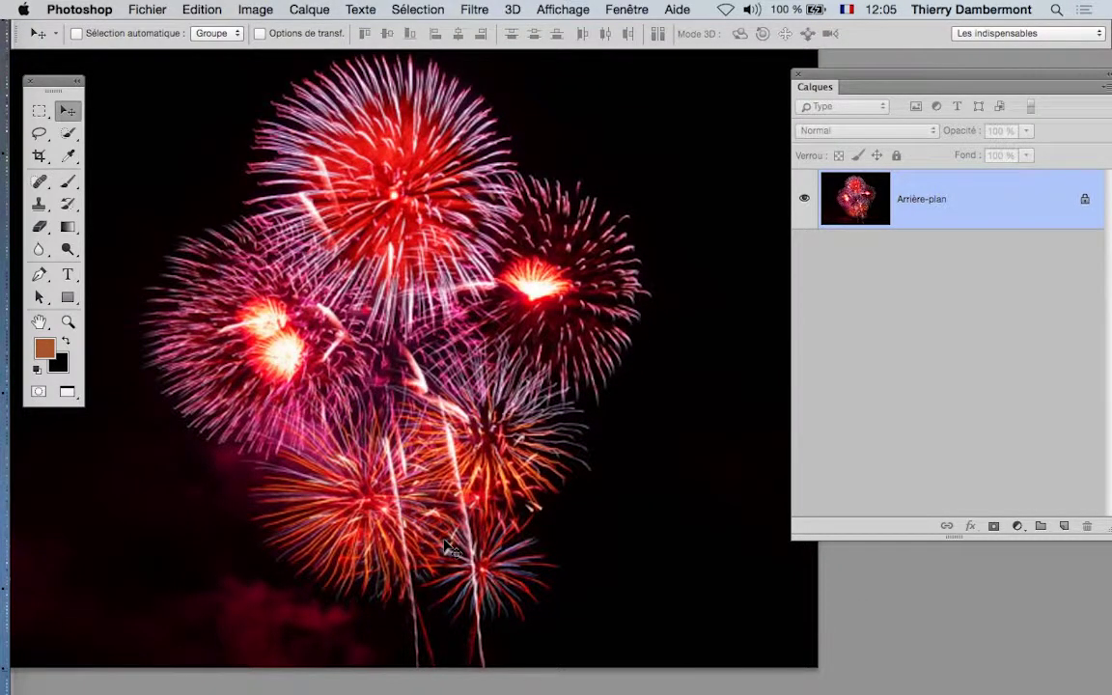
drag(841, 81, 747, 77)
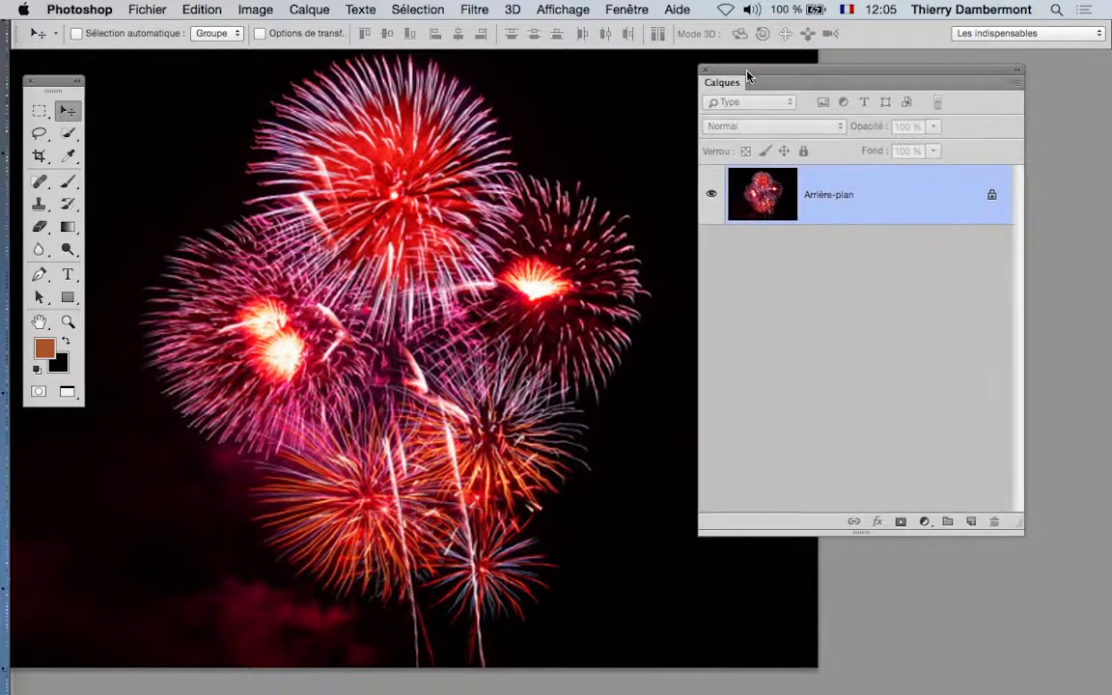
drag(1019, 529, 1062, 338)
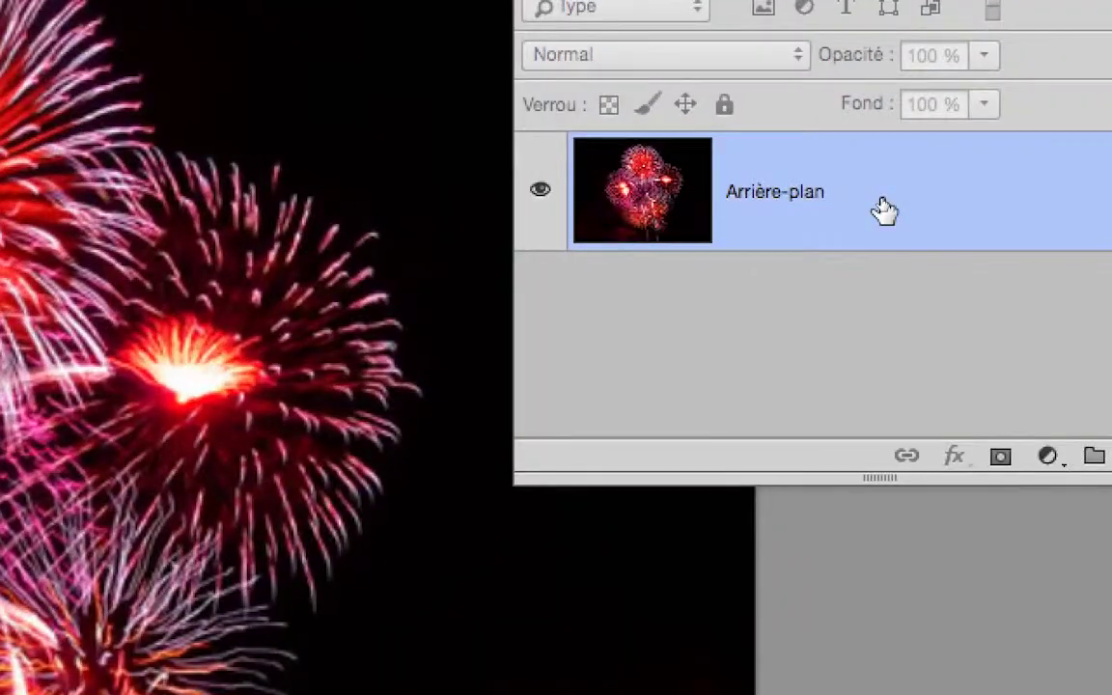
double_click(881, 203)
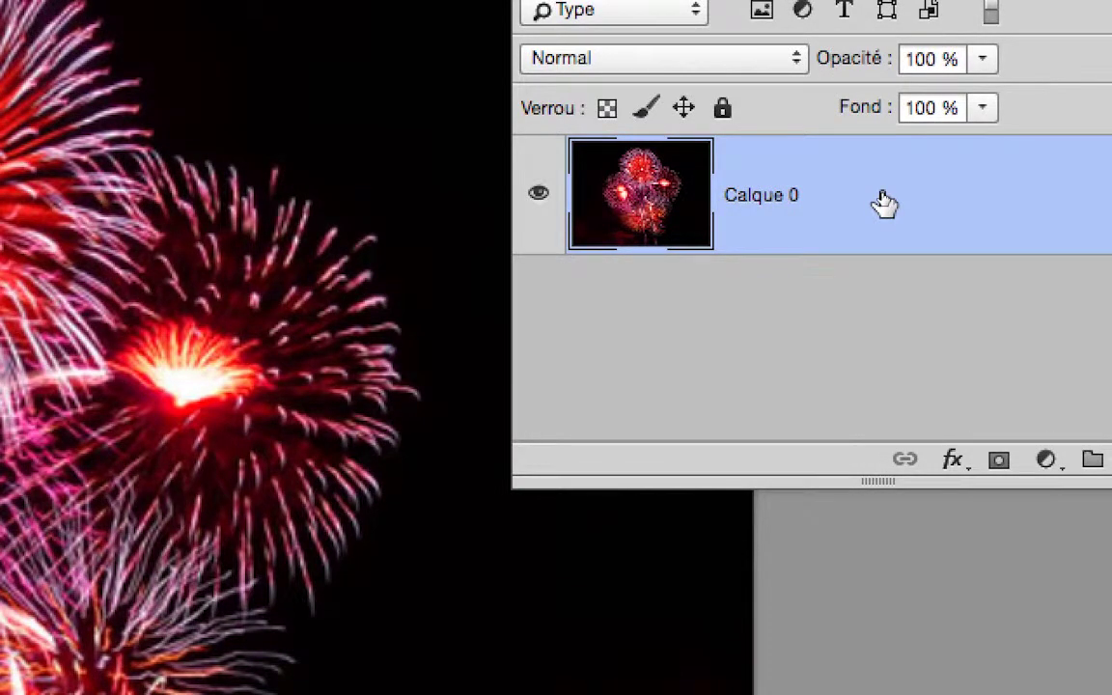
Try hiding the layer's dark tones in the blending options by raising This Layer's black limit to 66 on the Gray comparison.
double_click(885, 203)
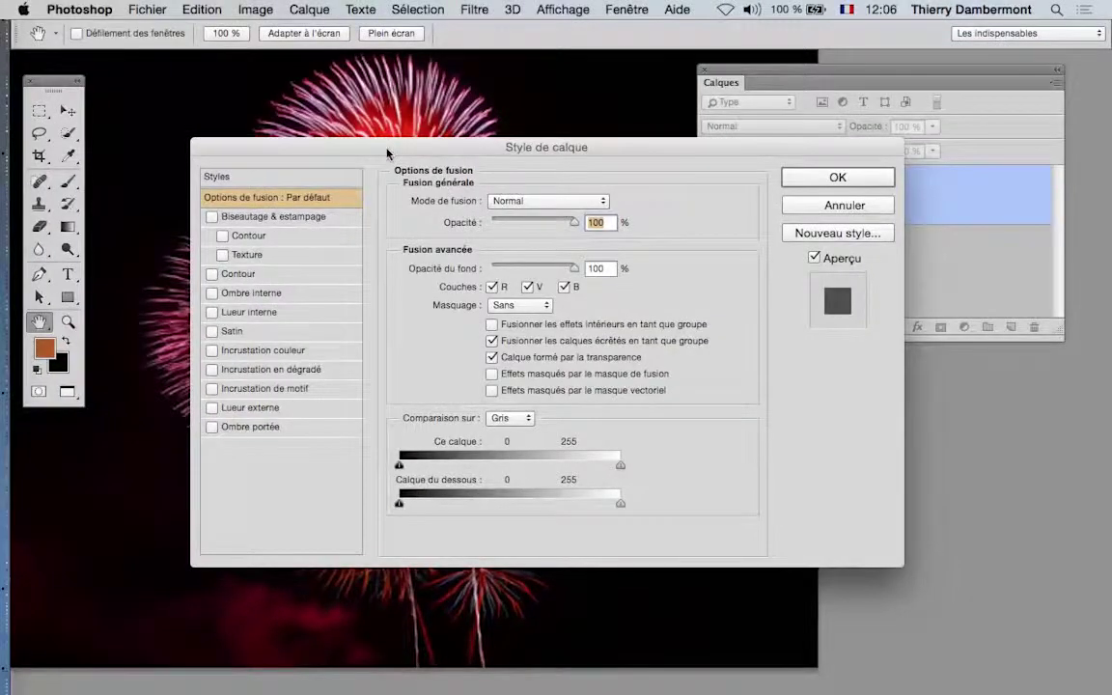
drag(353, 145, 714, 70)
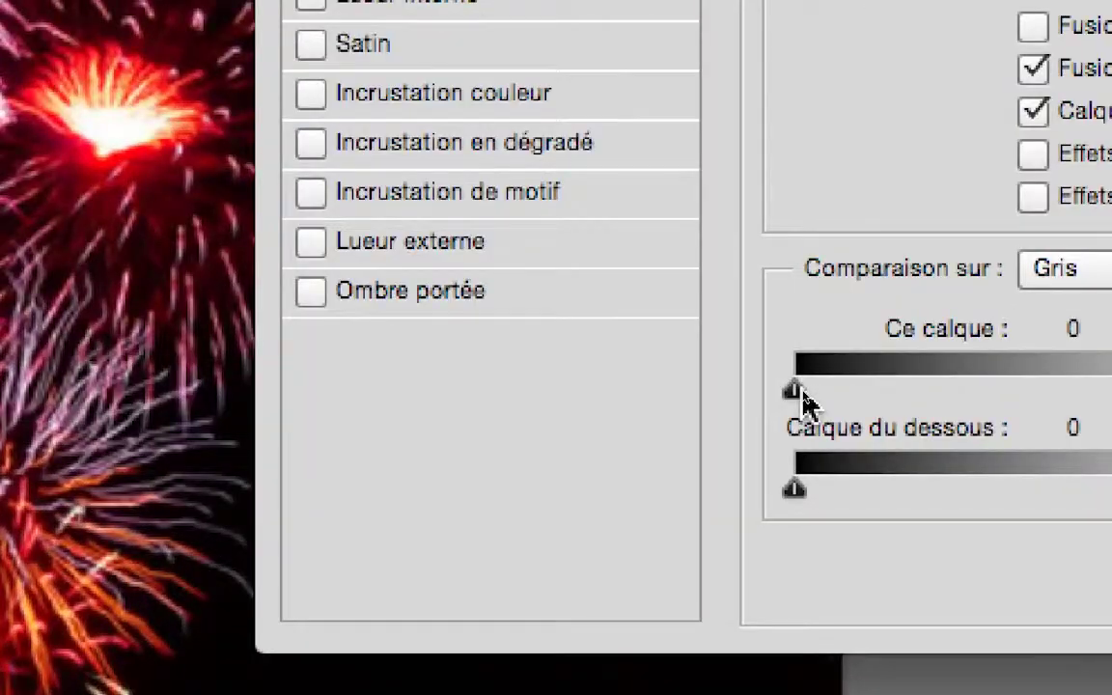
drag(803, 392, 889, 397)
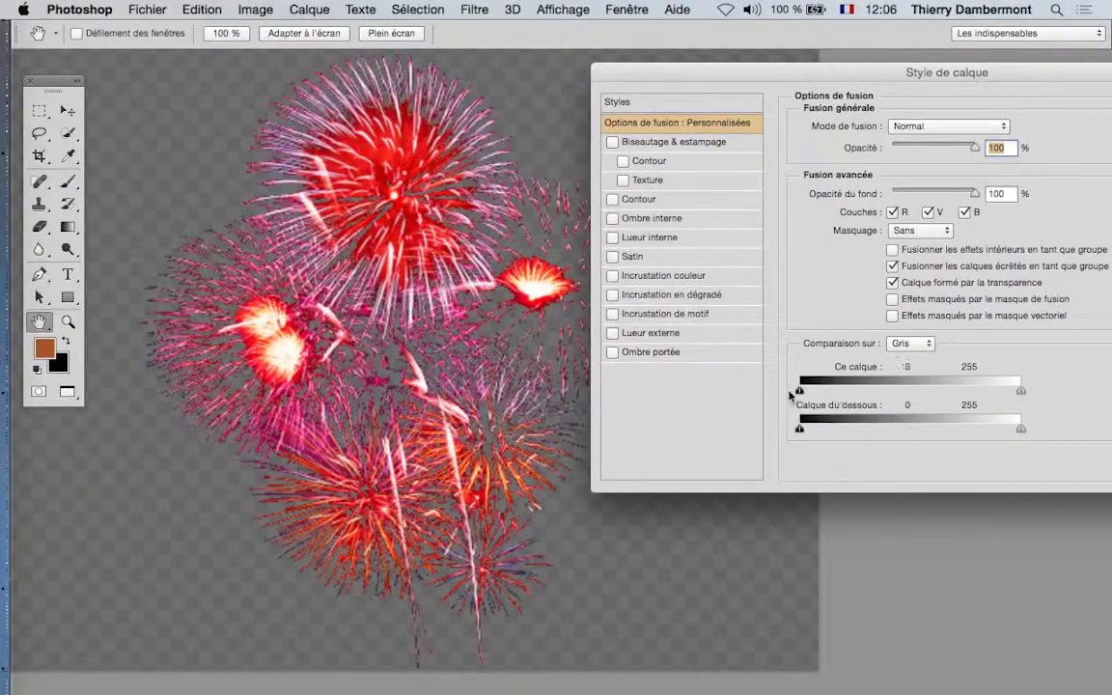
drag(789, 394, 855, 391)
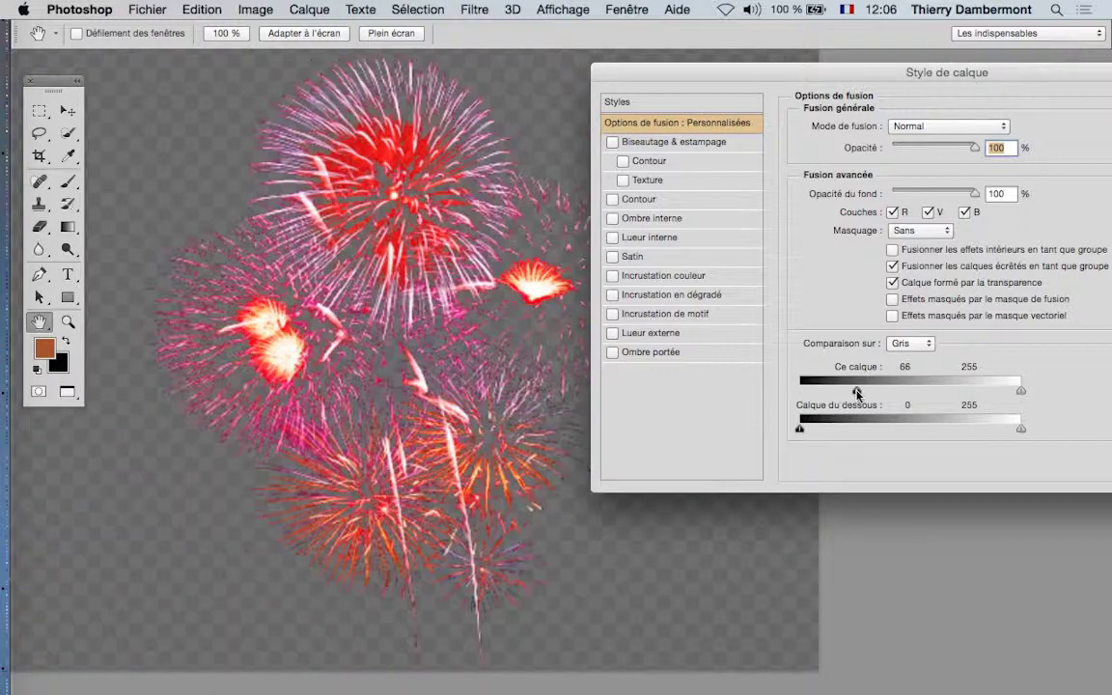
drag(904, 76, 678, 33)
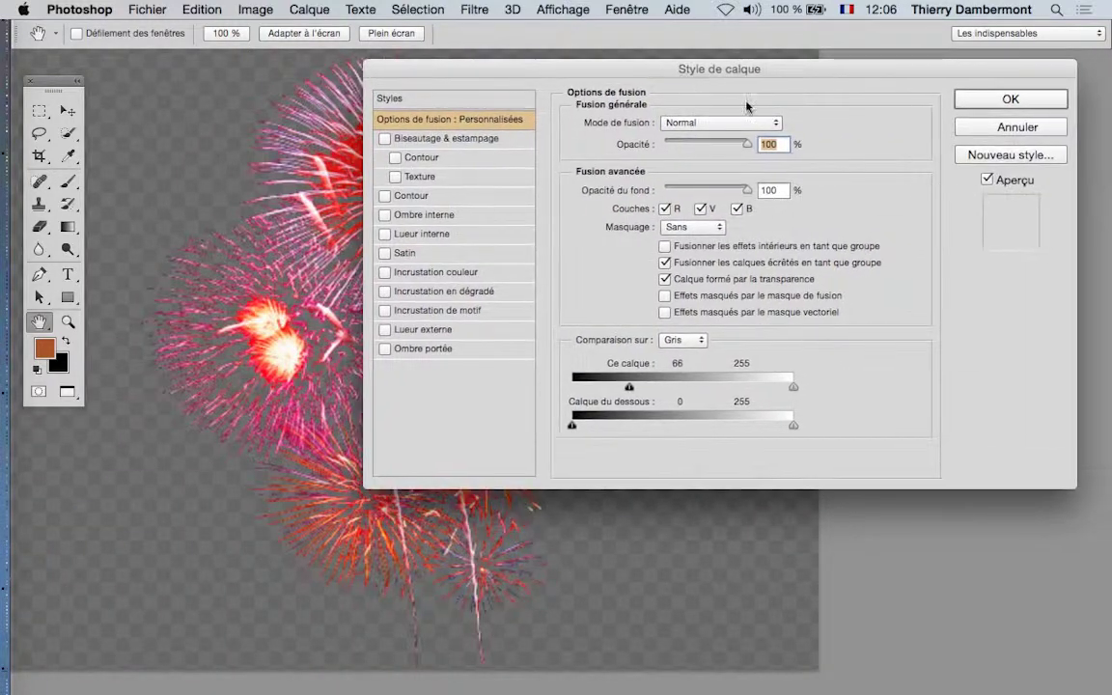
click(1016, 126)
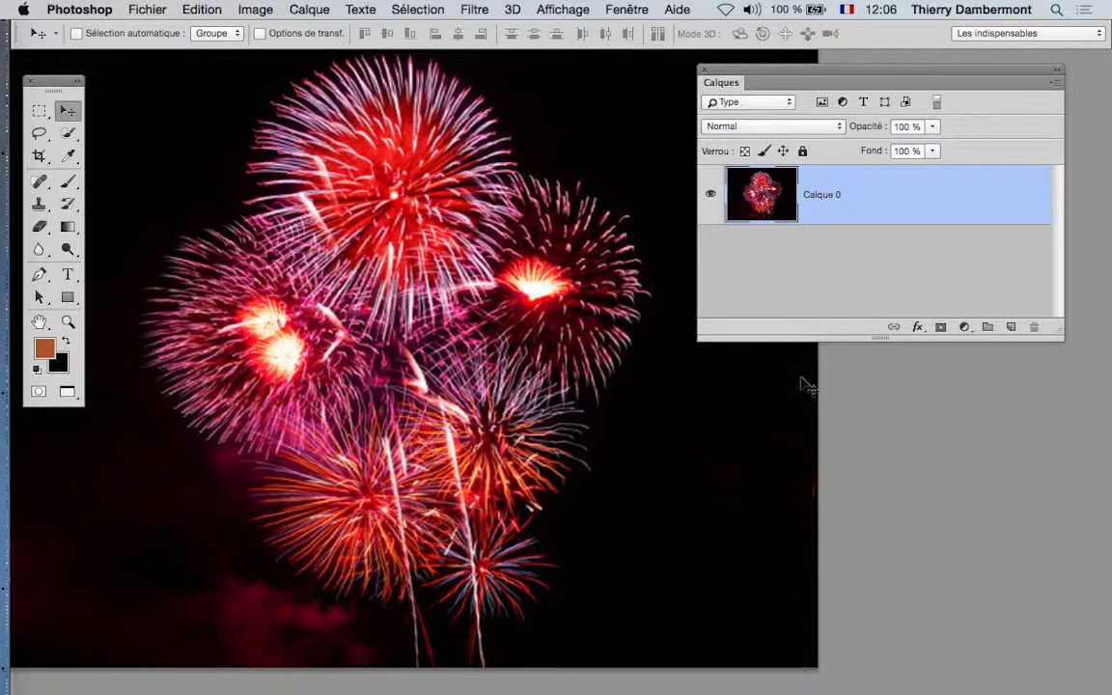
Display the Channels panel beside the fireworks and move the Layers panel out of its way.
click(630, 9)
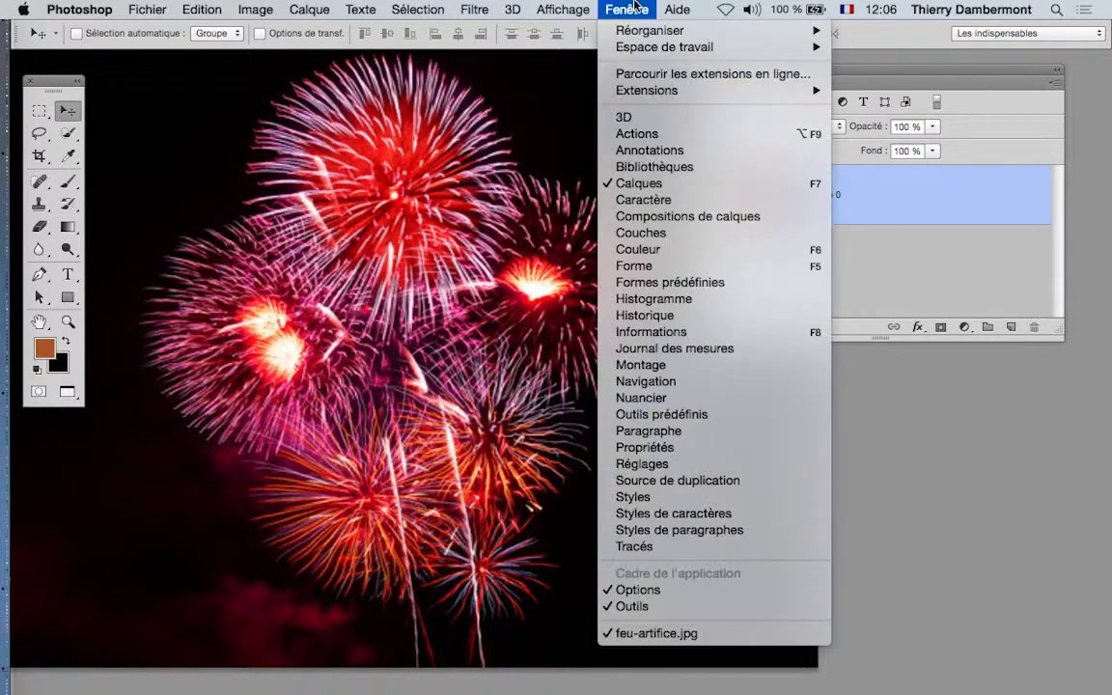
click(666, 232)
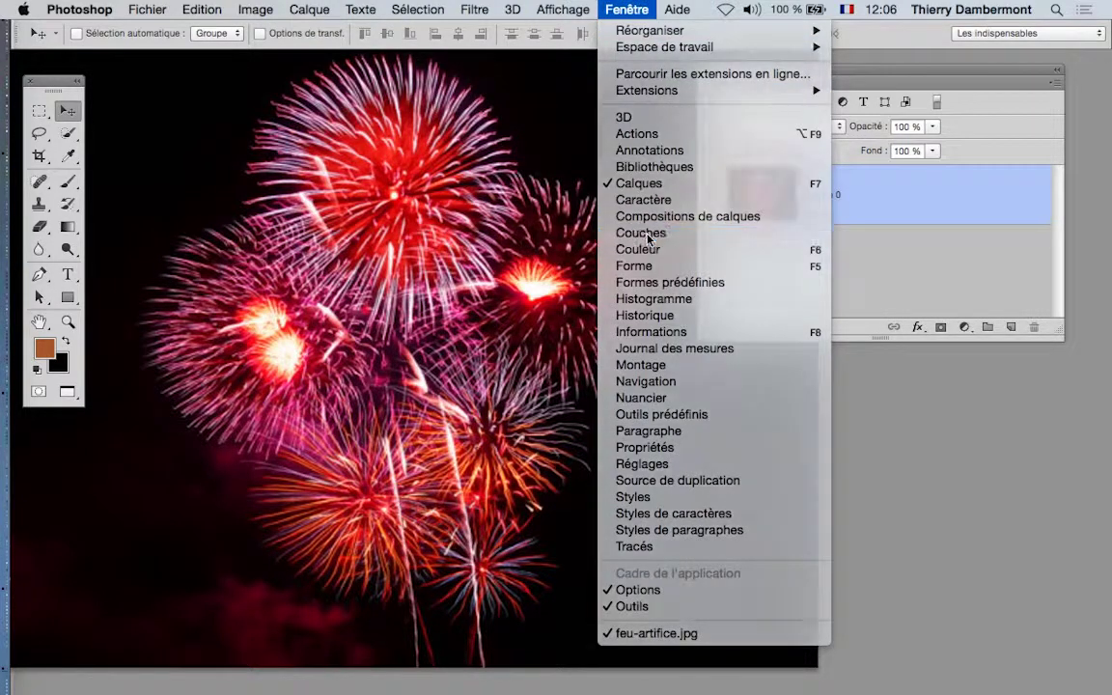
drag(738, 76, 963, 104)
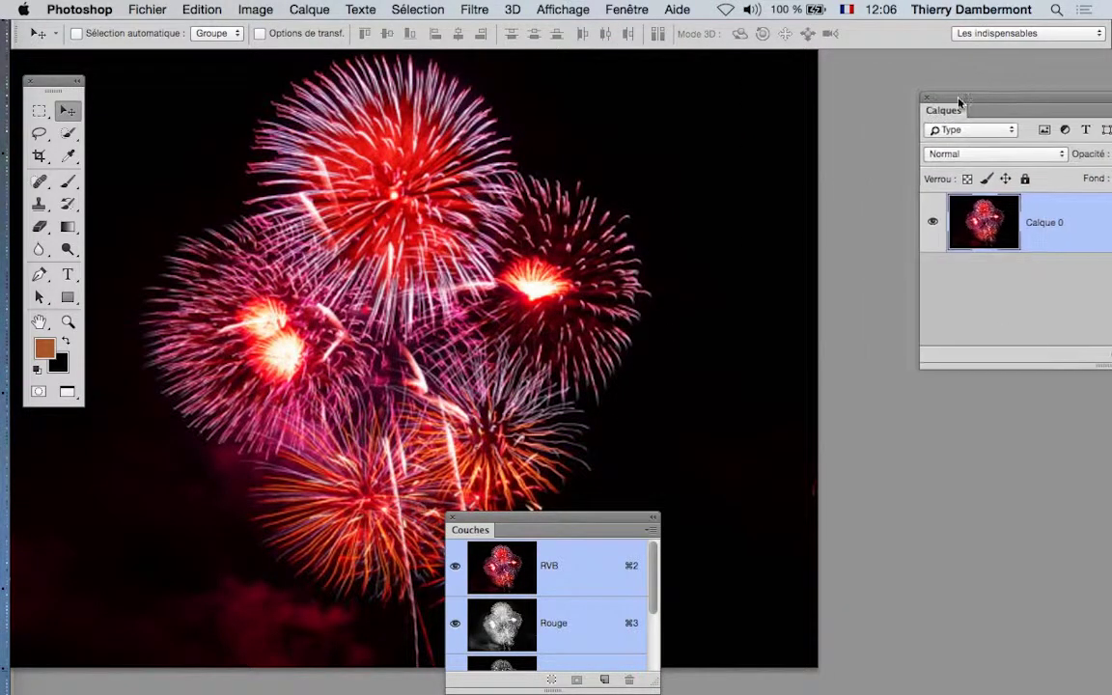
drag(482, 375, 701, 122)
Compare the Red, Green and Blue channels one by one for the fireworks' contrast with the sky, and return to the RGB composite.
click(792, 225)
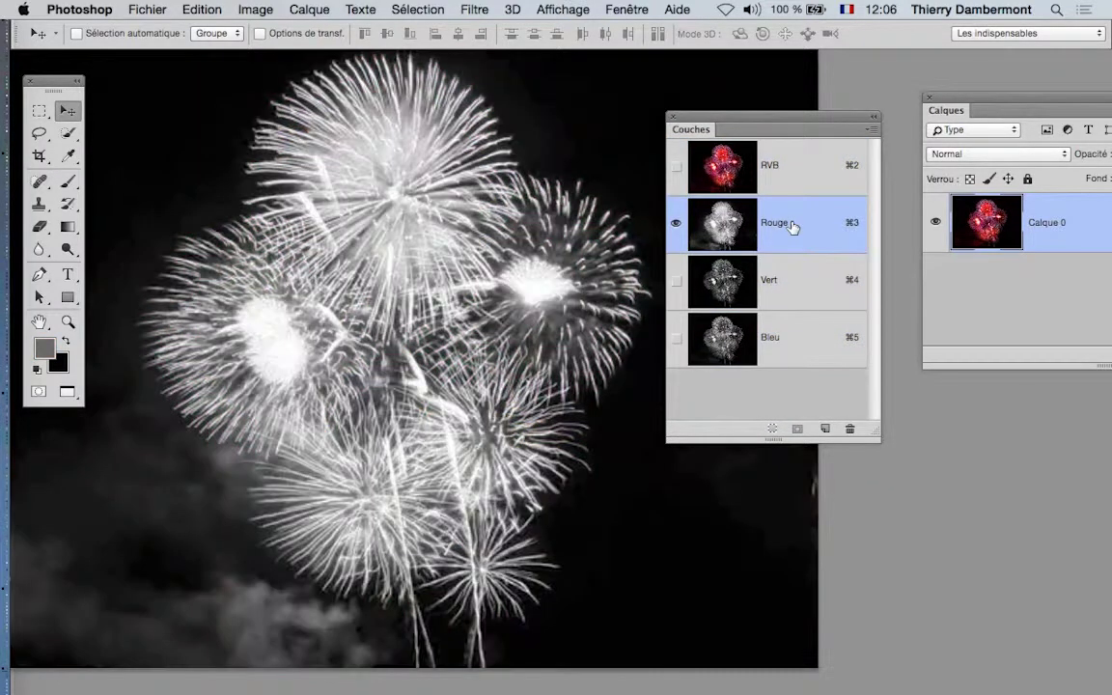
click(797, 279)
click(787, 335)
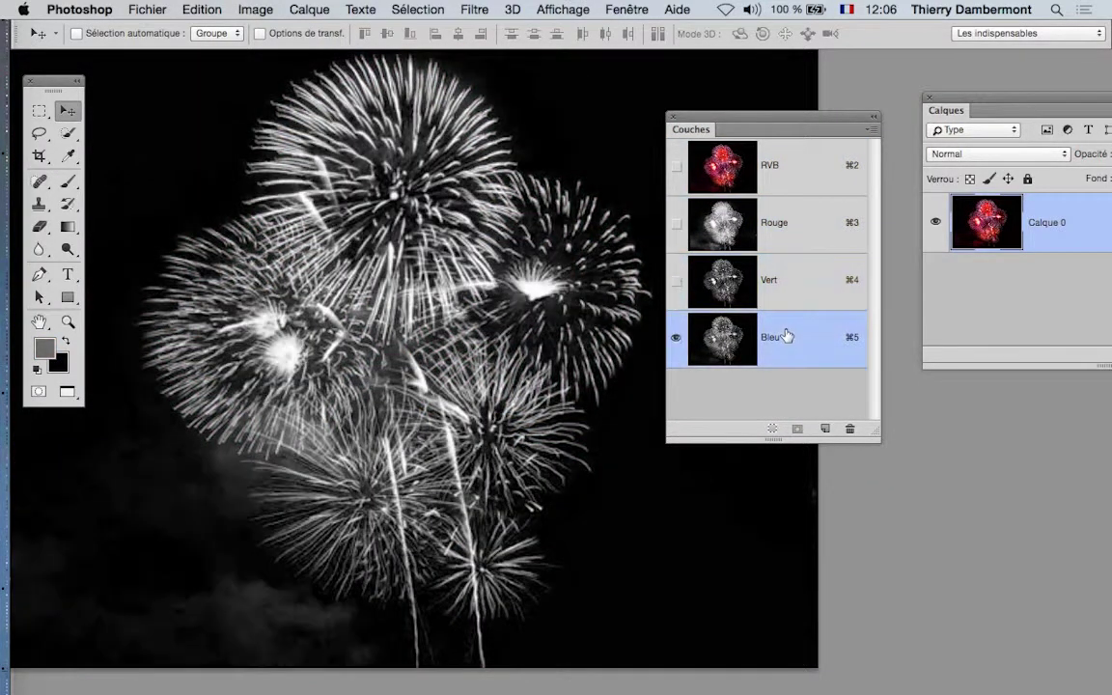
click(787, 285)
click(791, 230)
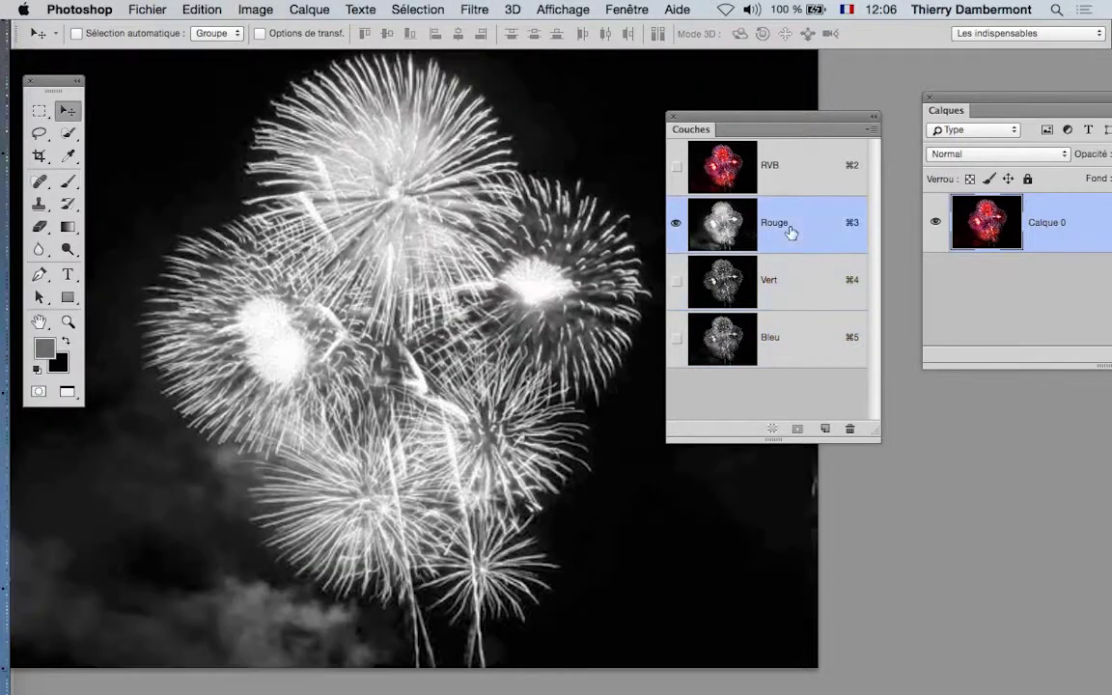
click(788, 285)
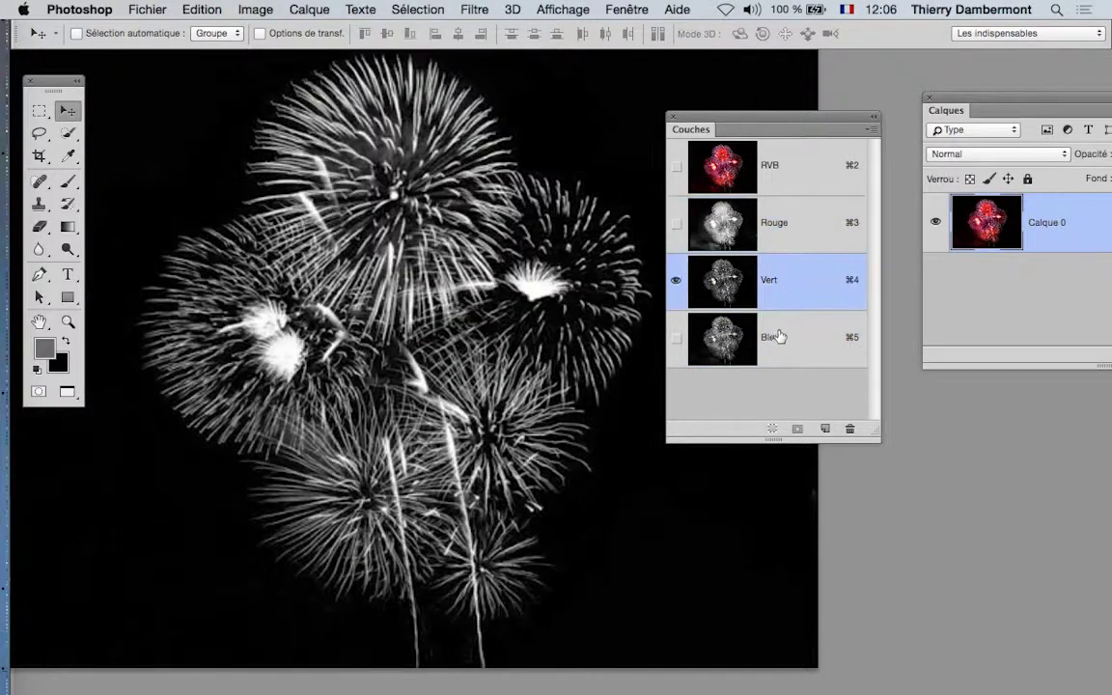
click(780, 348)
click(784, 282)
click(787, 232)
click(789, 284)
click(793, 237)
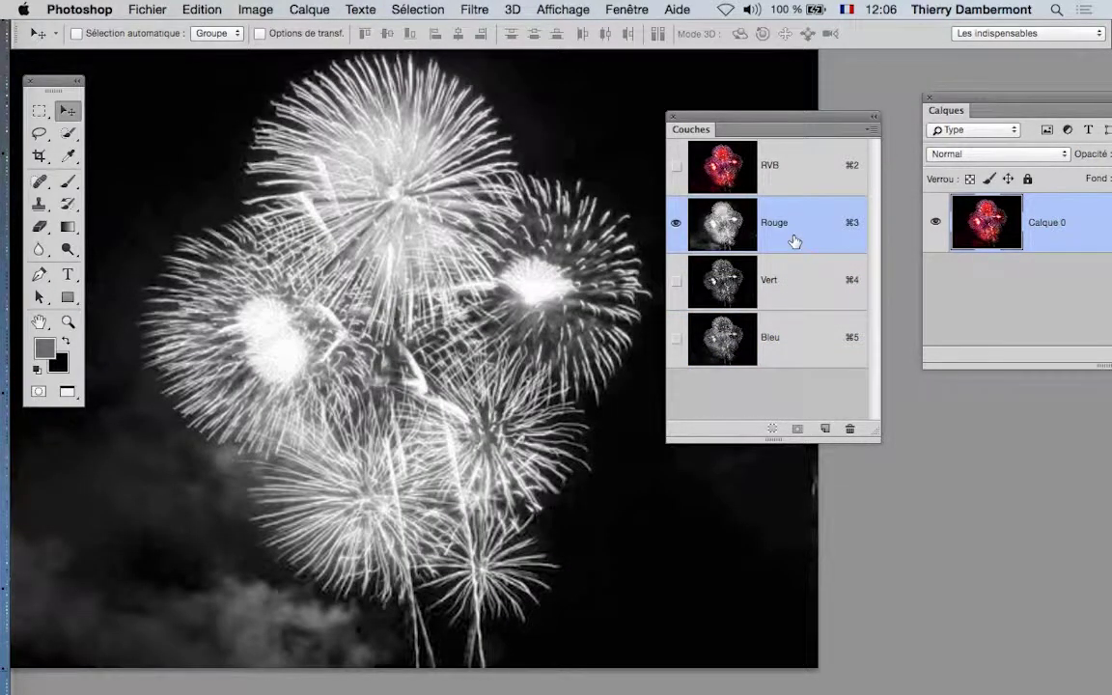
click(788, 292)
click(783, 348)
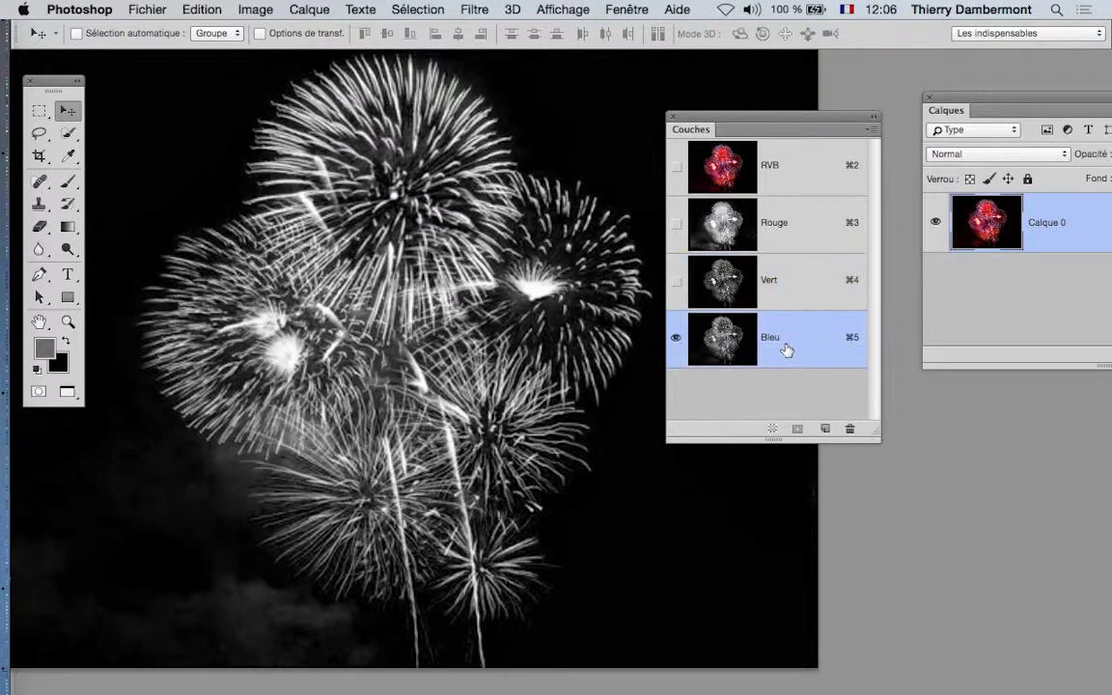
click(786, 299)
click(790, 165)
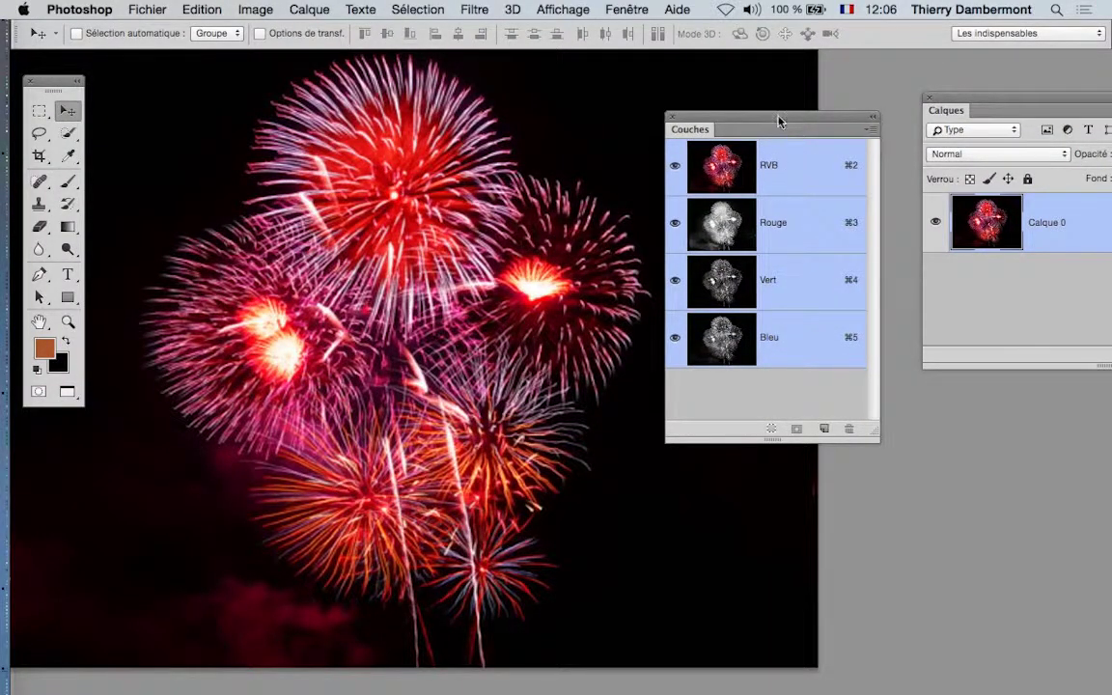
Move the Channels and Layers panels around the fireworks, open the layer's blending options and shift the dialog aside.
drag(778, 129, 100, 526)
drag(955, 101, 640, 84)
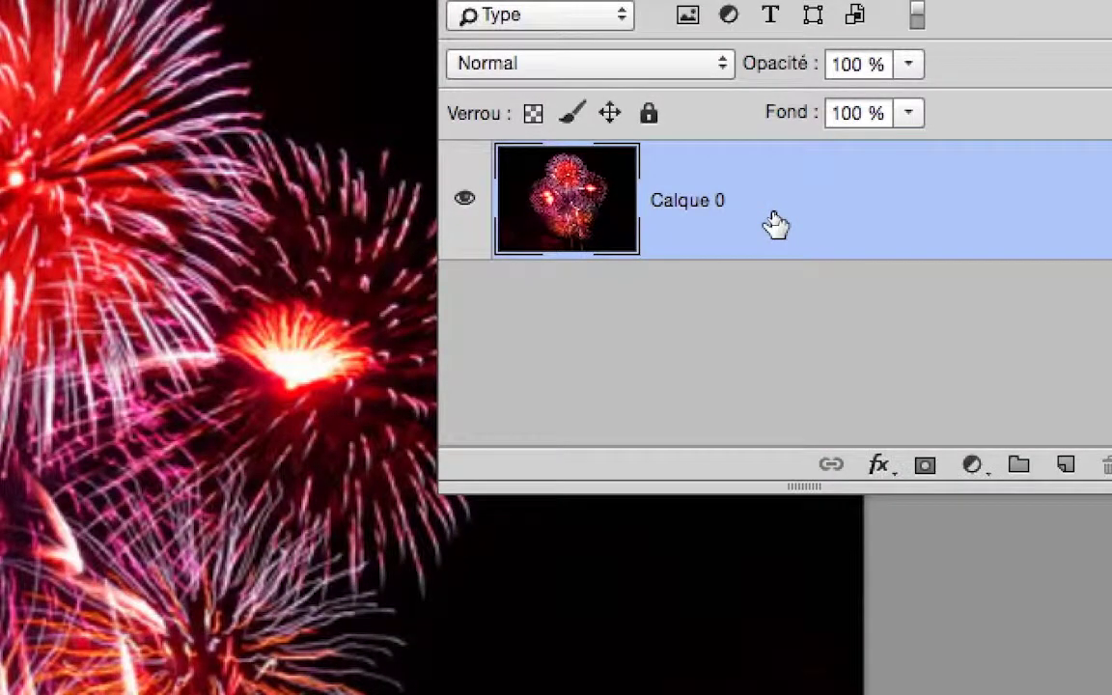
double_click(777, 224)
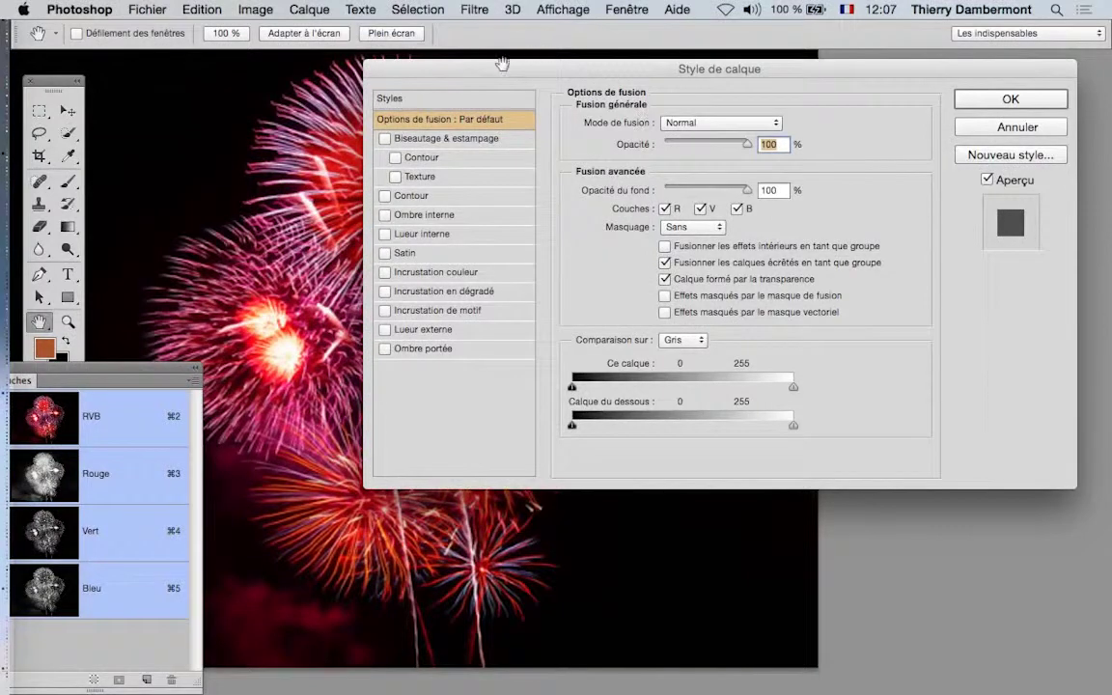
drag(503, 92, 735, 58)
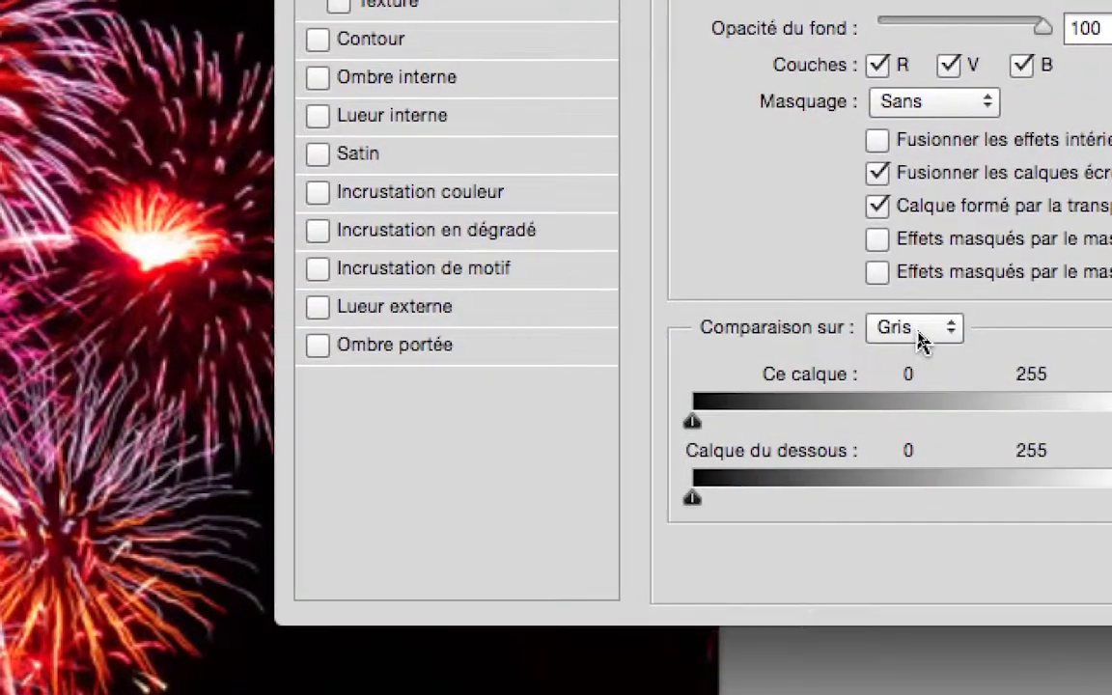
Hide the layer's dark sky by raising This Layer's black limit to 40 on the Green comparison, and apply it.
click(917, 333)
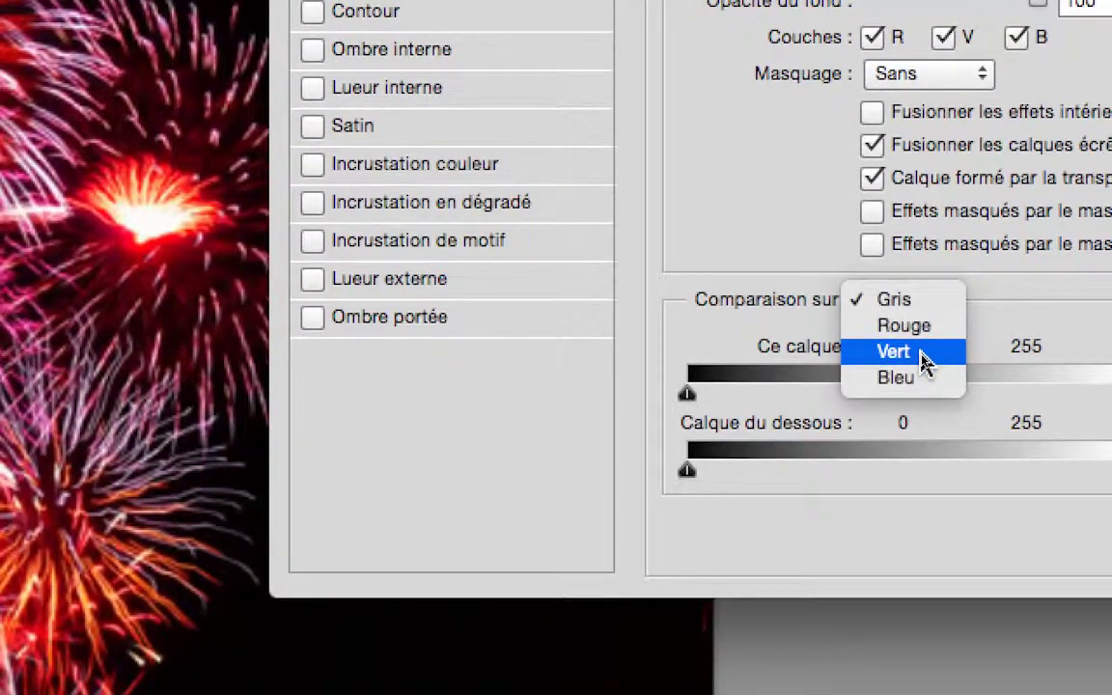
click(924, 362)
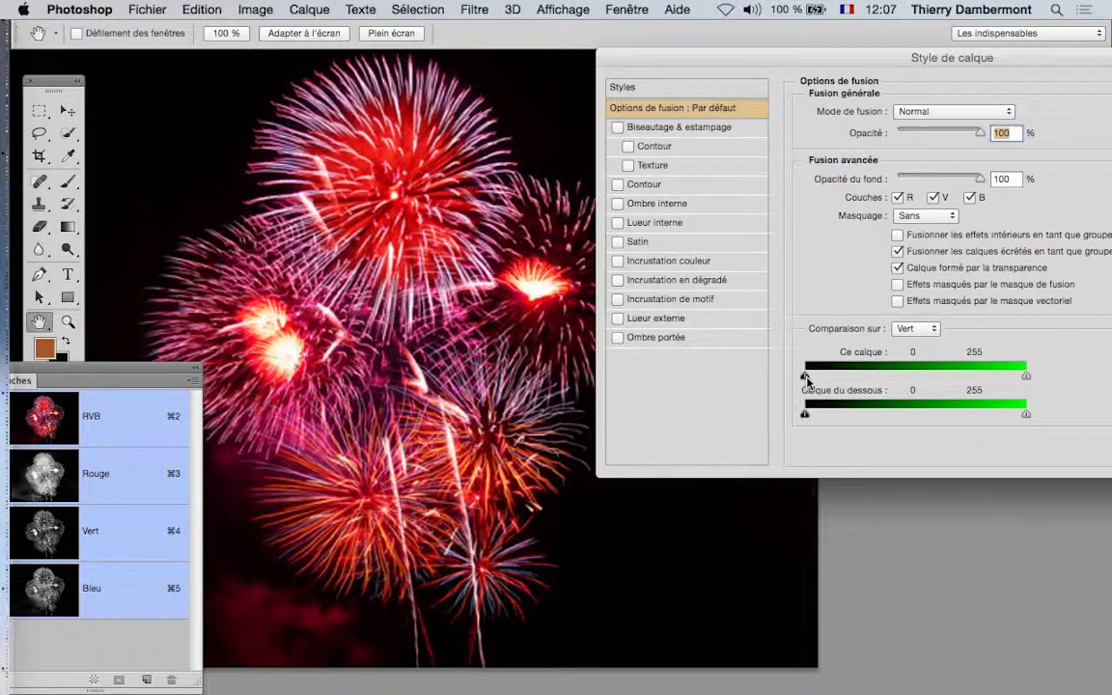
drag(700, 422, 796, 423)
mouse_move(853, 375)
mouse_down()
mouse_move(744, 377)
mouse_move(838, 376)
mouse_up()
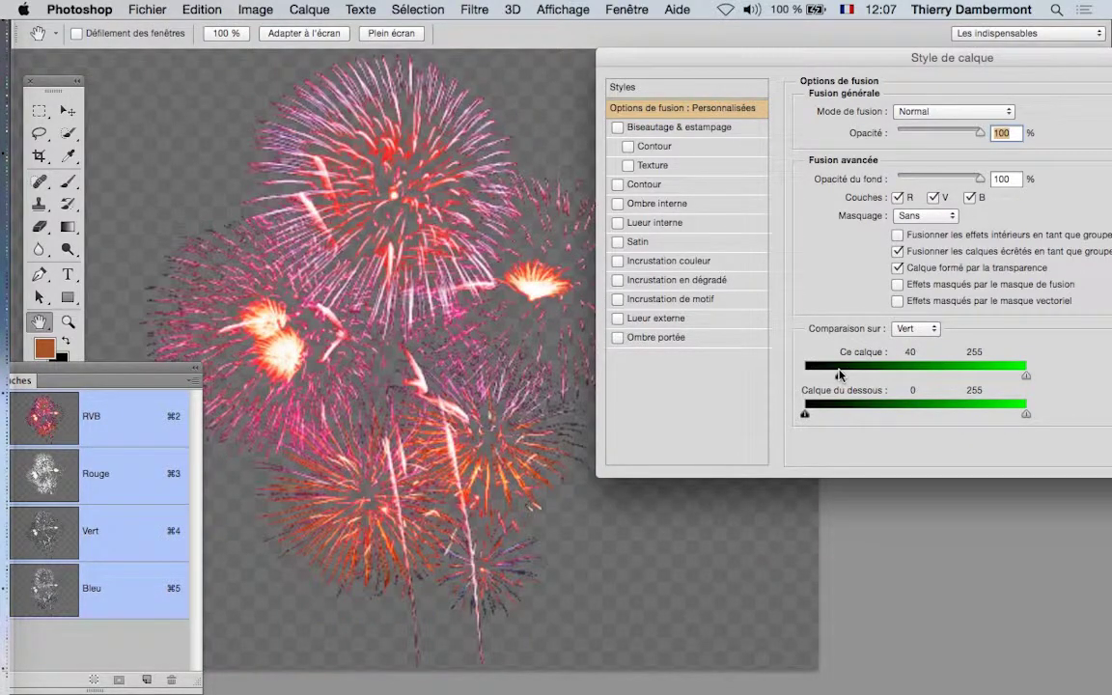
drag(938, 50, 719, 53)
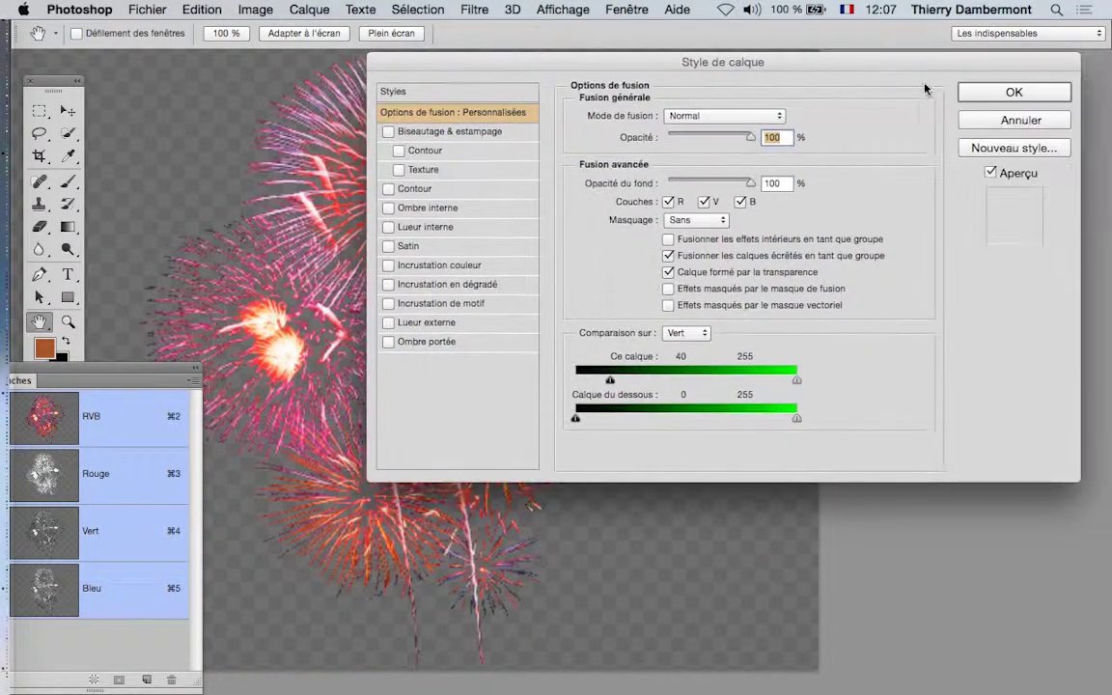
click(995, 90)
Return the fireworks image to a floating window, make it narrower and taller, set it aside and hide the Layers panel.
scroll(490, 318, down, 2)
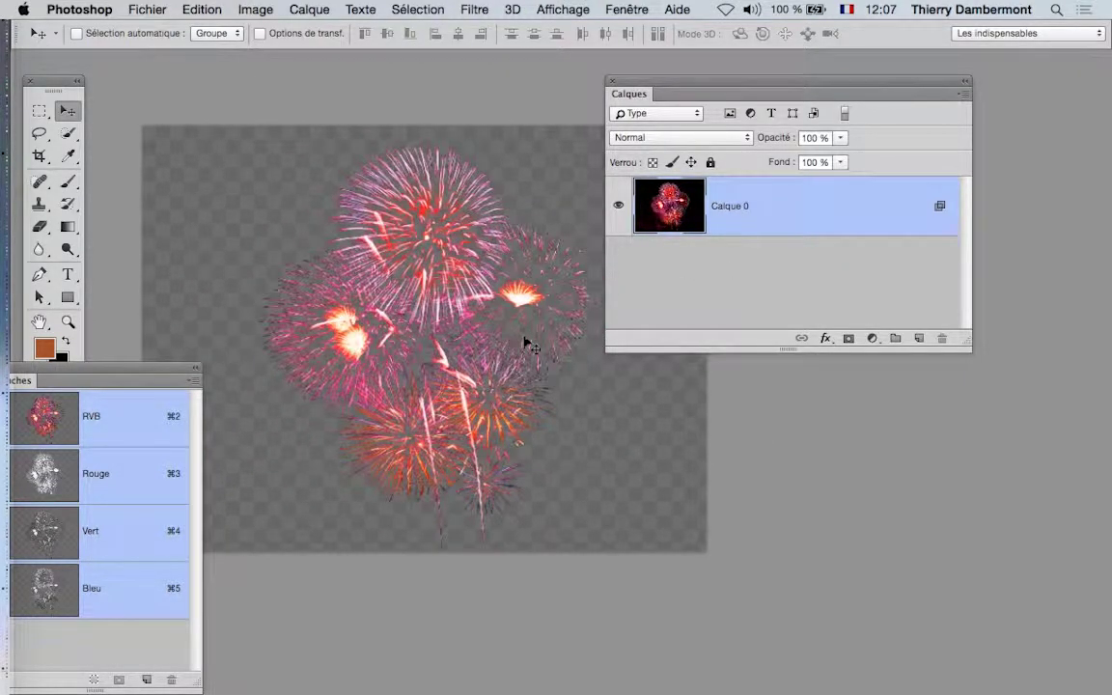
key(f)
key(f)
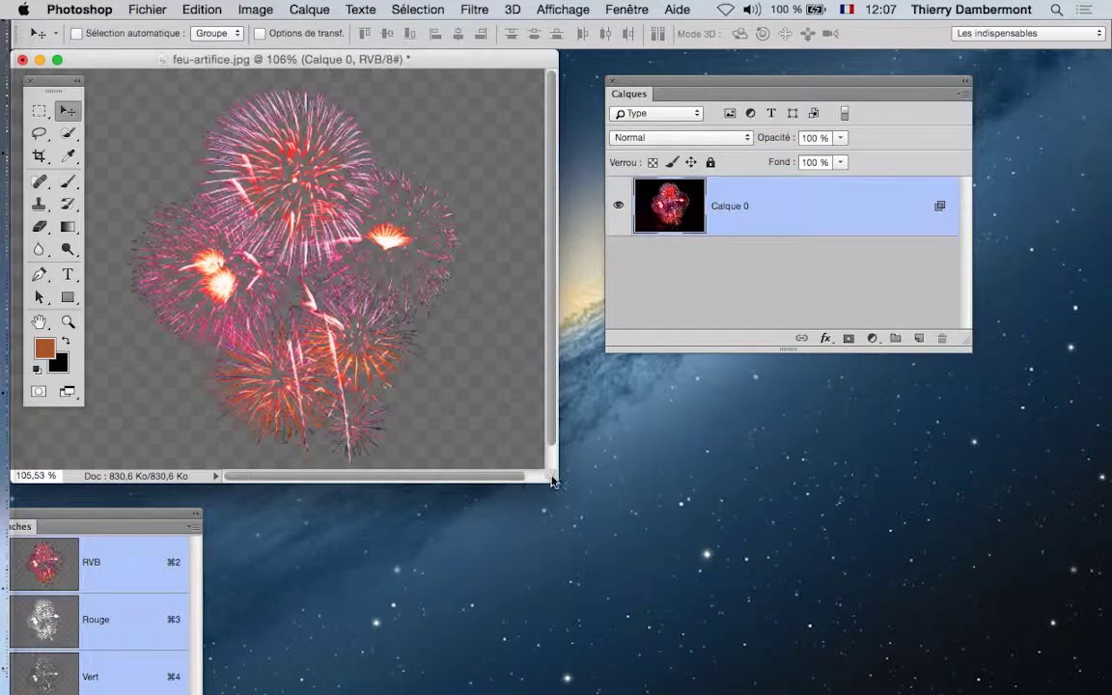
drag(553, 481, 425, 694)
drag(347, 55, 889, 50)
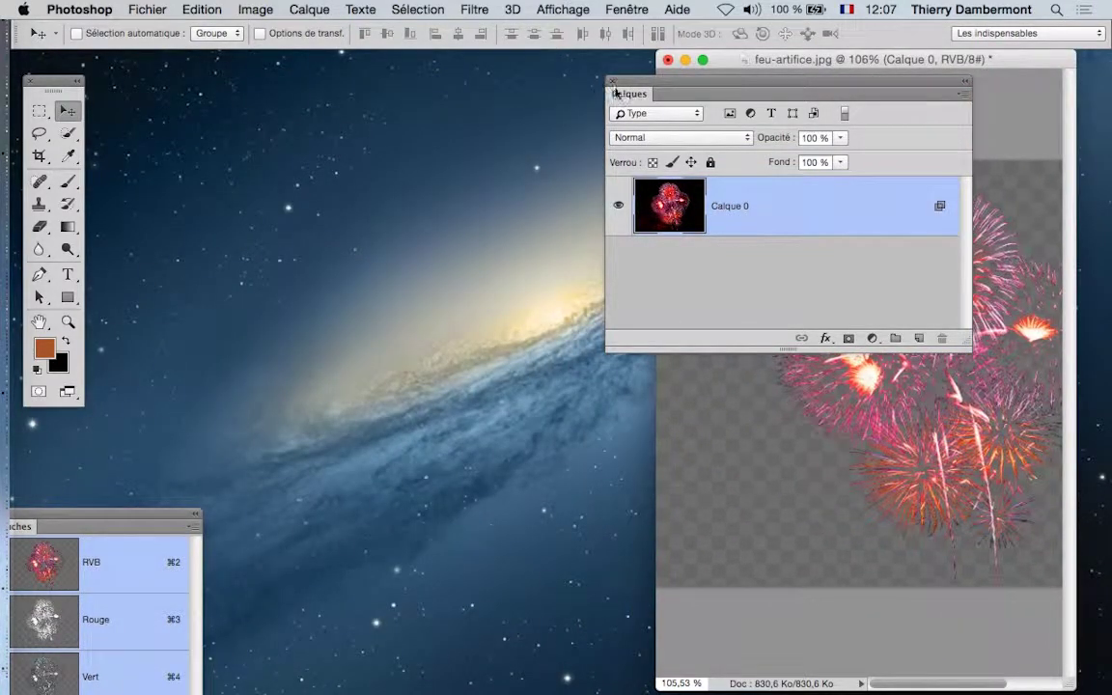
key(F7)
scroll(790, 354, right, 5)
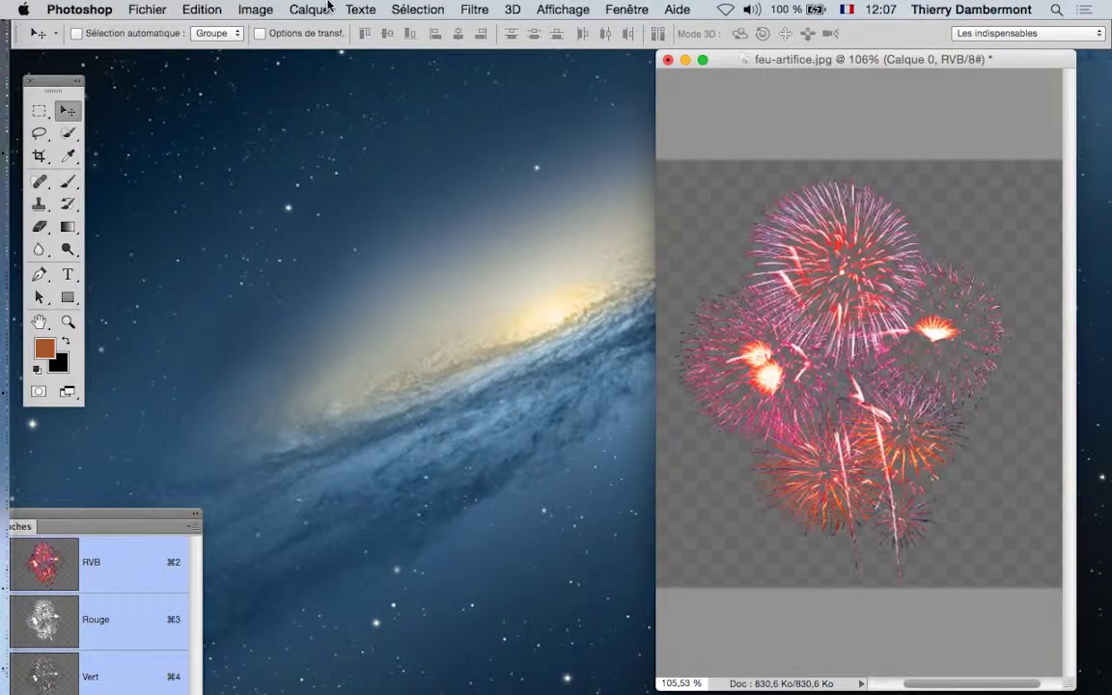
Duplicate the fireworks image as "feu-artifice copie" and place the copy in its own window beside the original.
click(294, 9)
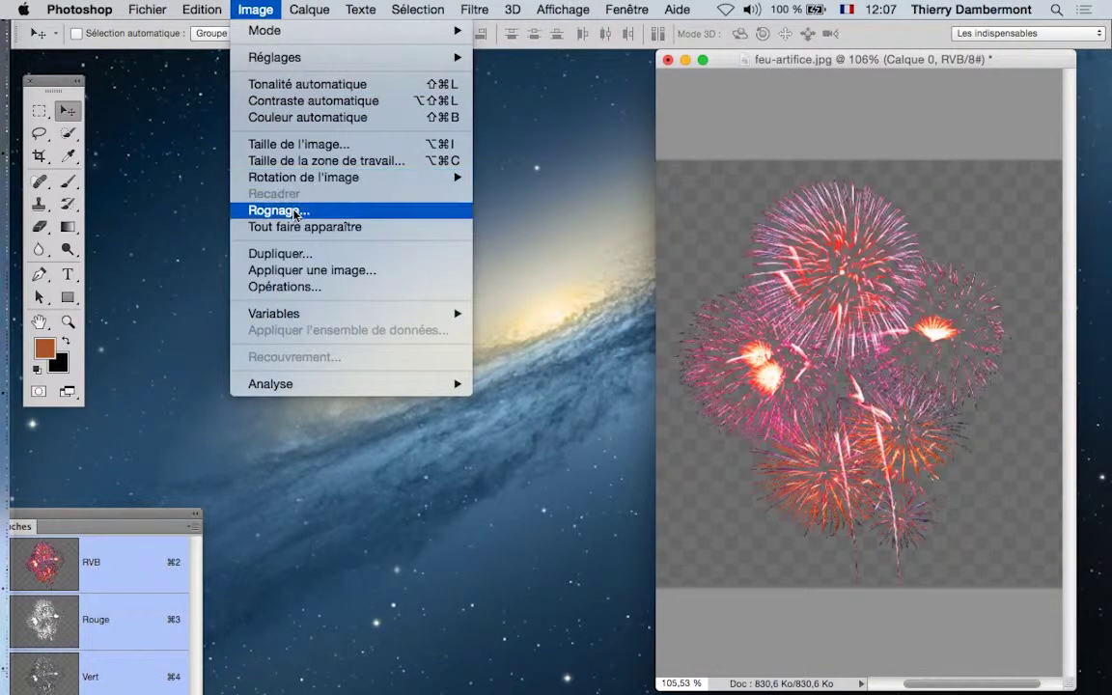
click(280, 253)
click(702, 315)
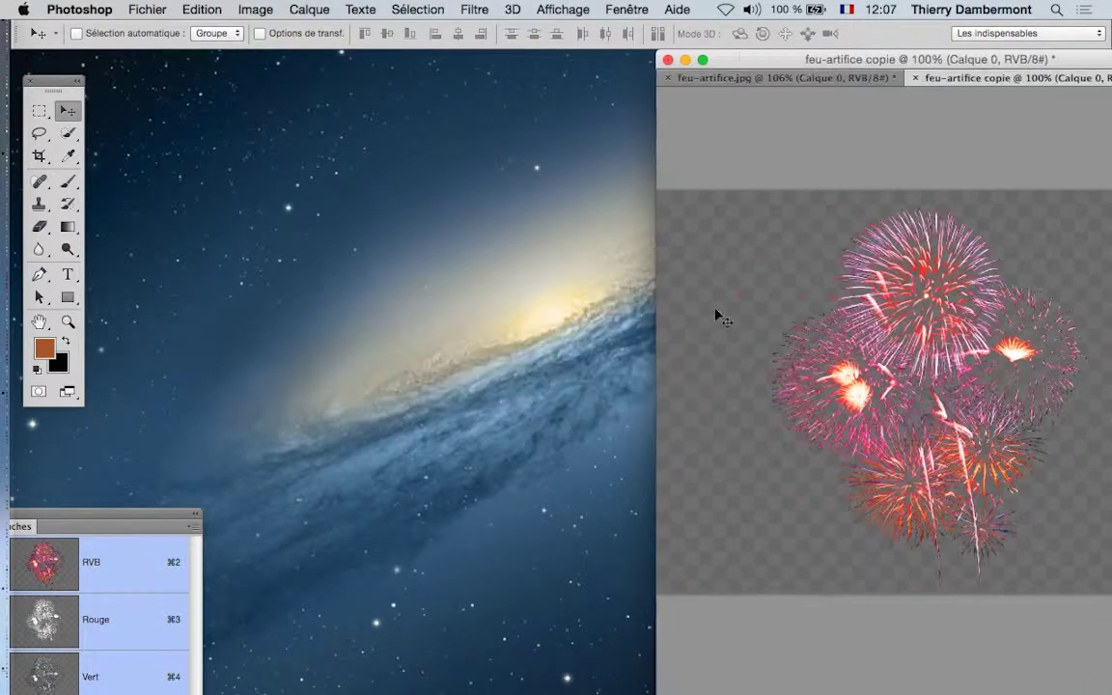
drag(965, 77, 206, 69)
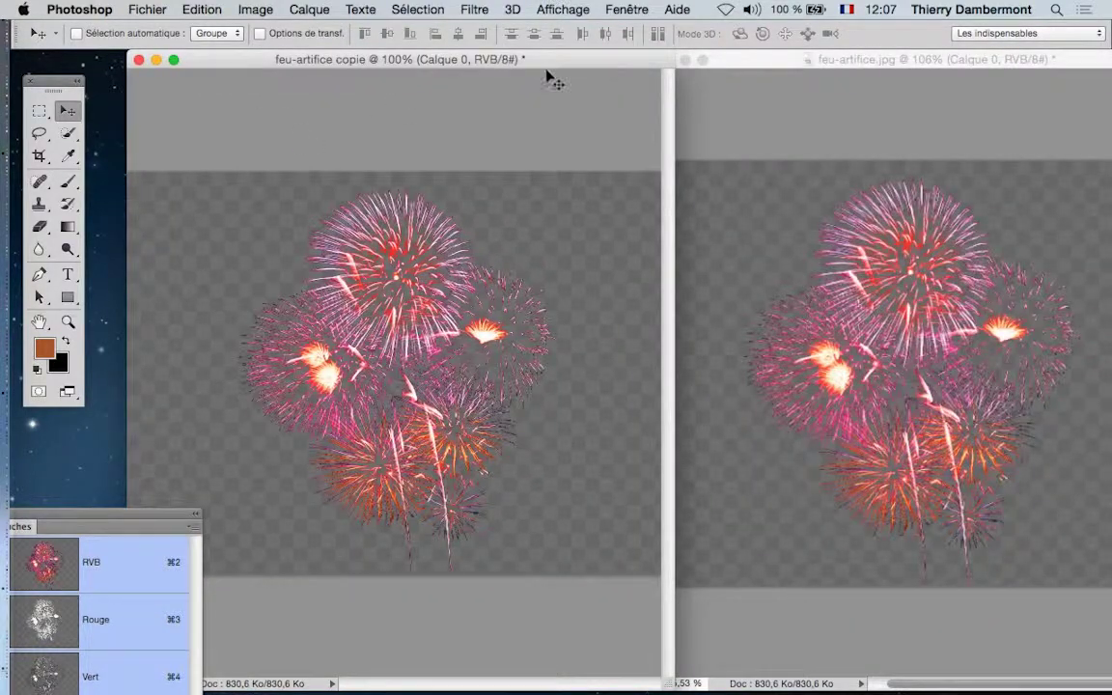
drag(551, 63, 509, 61)
Display the Layers panel again and open the blending options of the copy's layer.
click(627, 9)
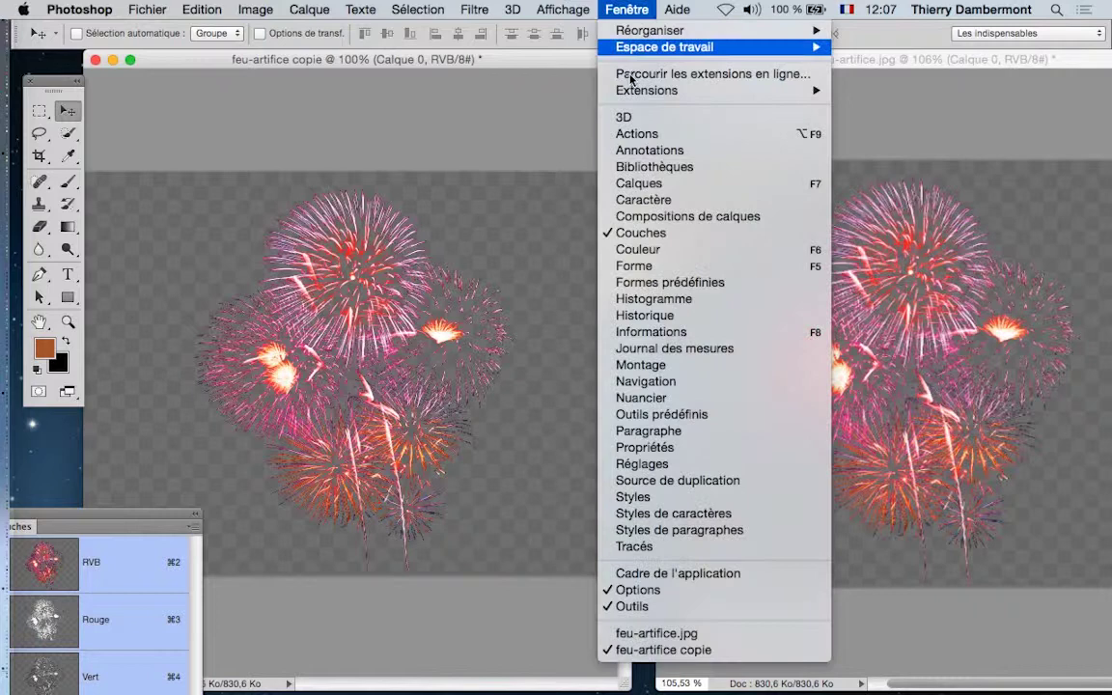
click(637, 183)
double_click(757, 206)
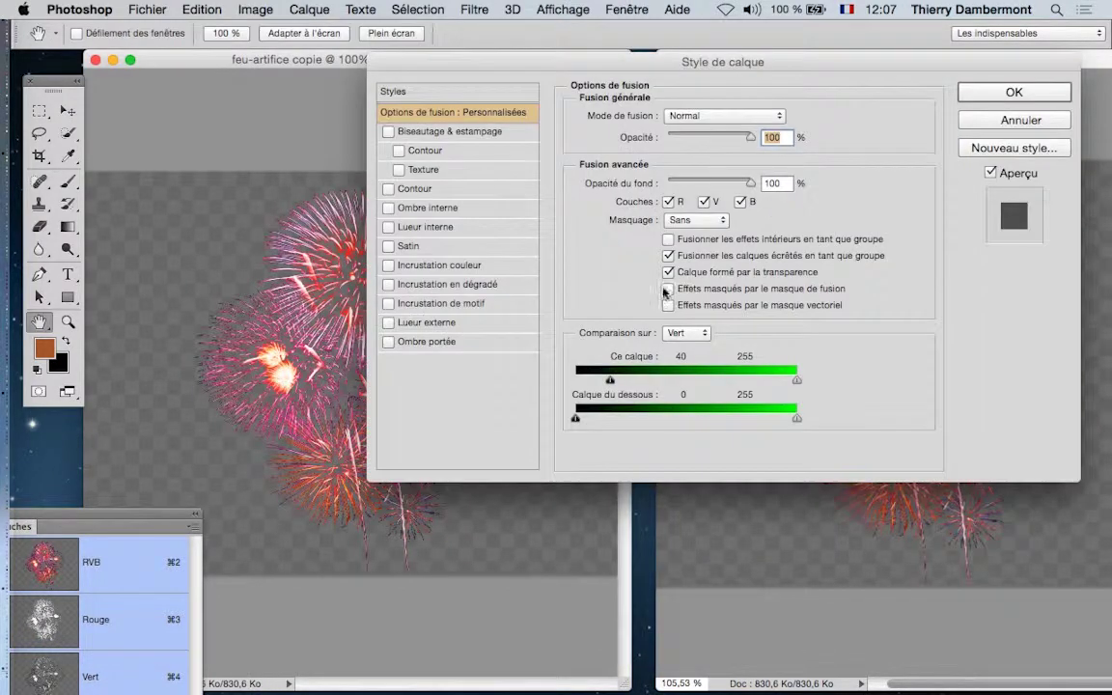
Try hiding the copy's dark tones on the Gray comparison with This Layer's black limit at 54.
mouse_move(610, 380)
mouse_down()
mouse_move(559, 373)
mouse_move(610, 380)
mouse_up()
click(686, 332)
click(675, 307)
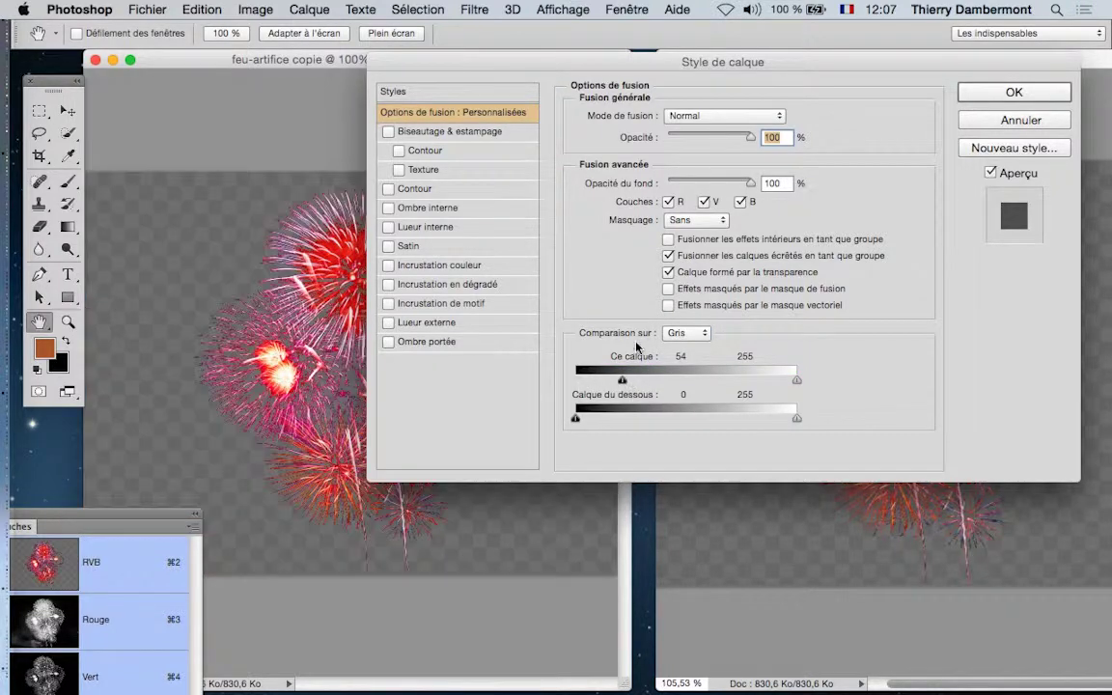
Rearrange the Layers panel and the blending dialog so that the upper fireworks of both images can be seen.
drag(560, 64, 619, 362)
drag(649, 686, 644, 683)
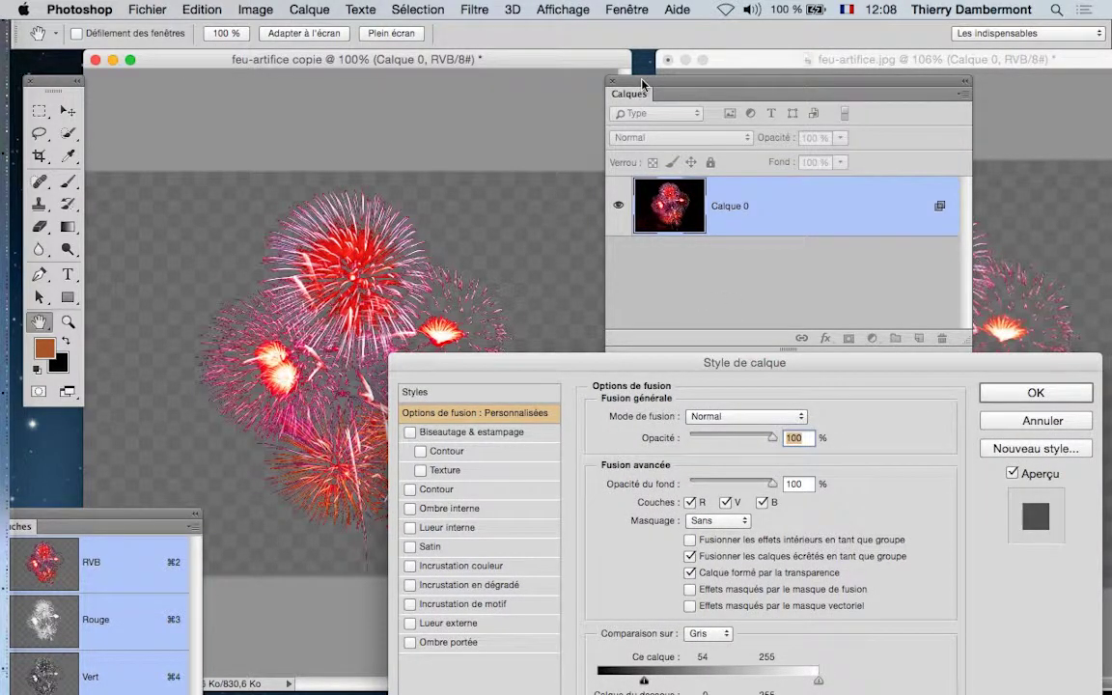
drag(643, 85, 153, 466)
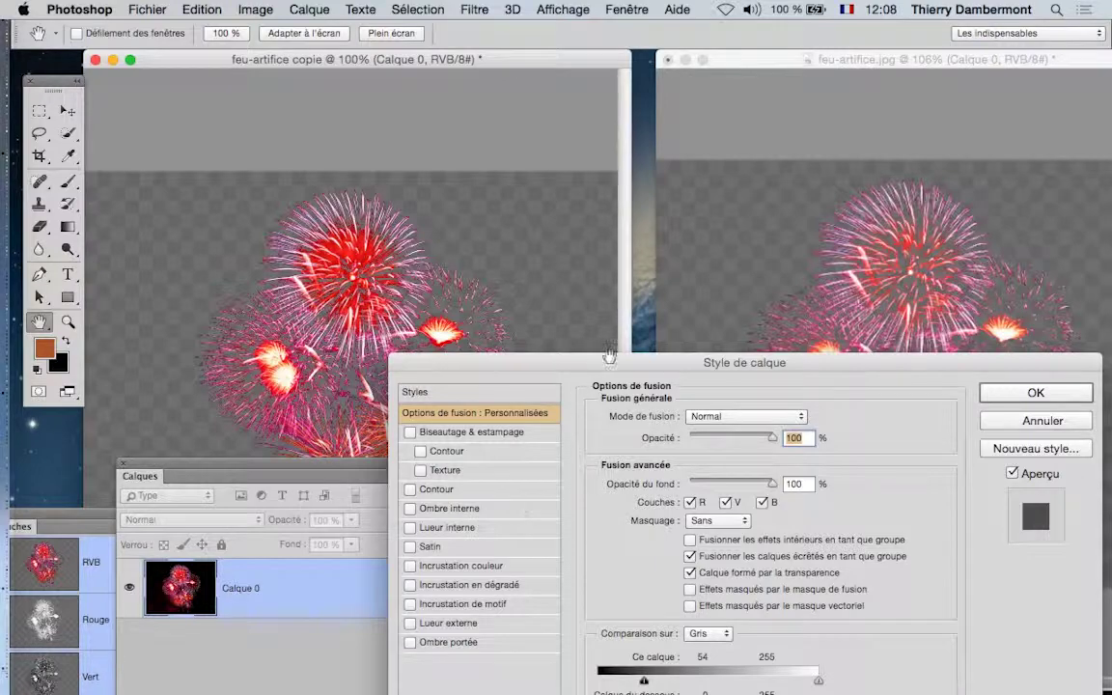
drag(609, 359, 771, 40)
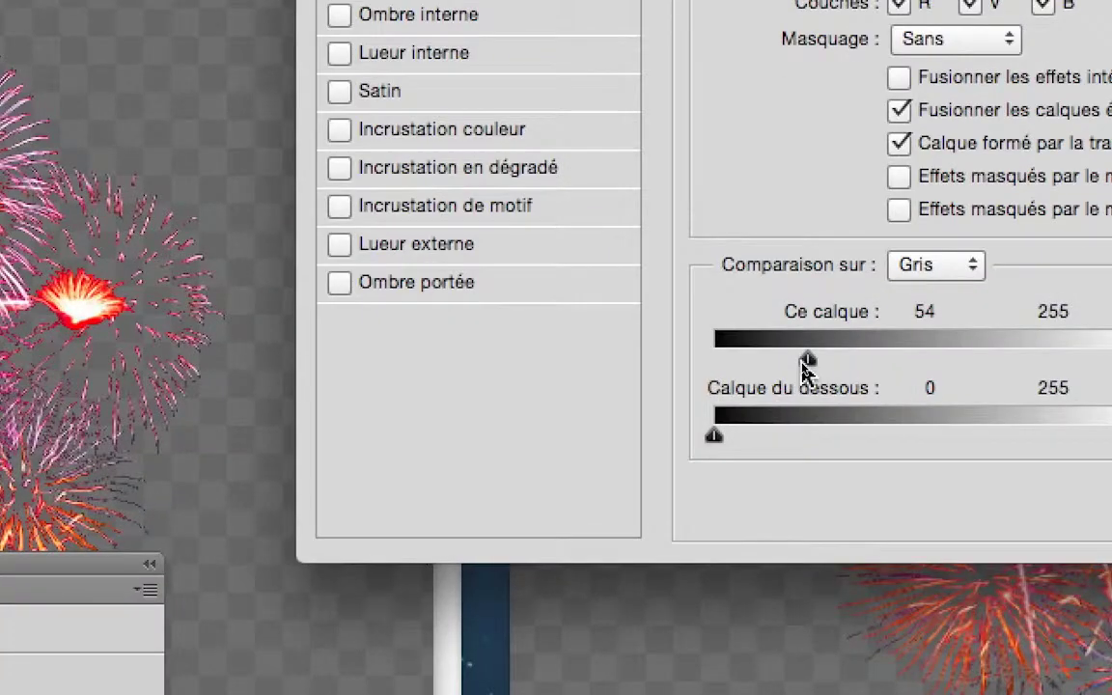
Try softening the copy's dark transition on the Gray comparison by splitting This Layer's black limit to 34 / 126.
drag(806, 365, 874, 367)
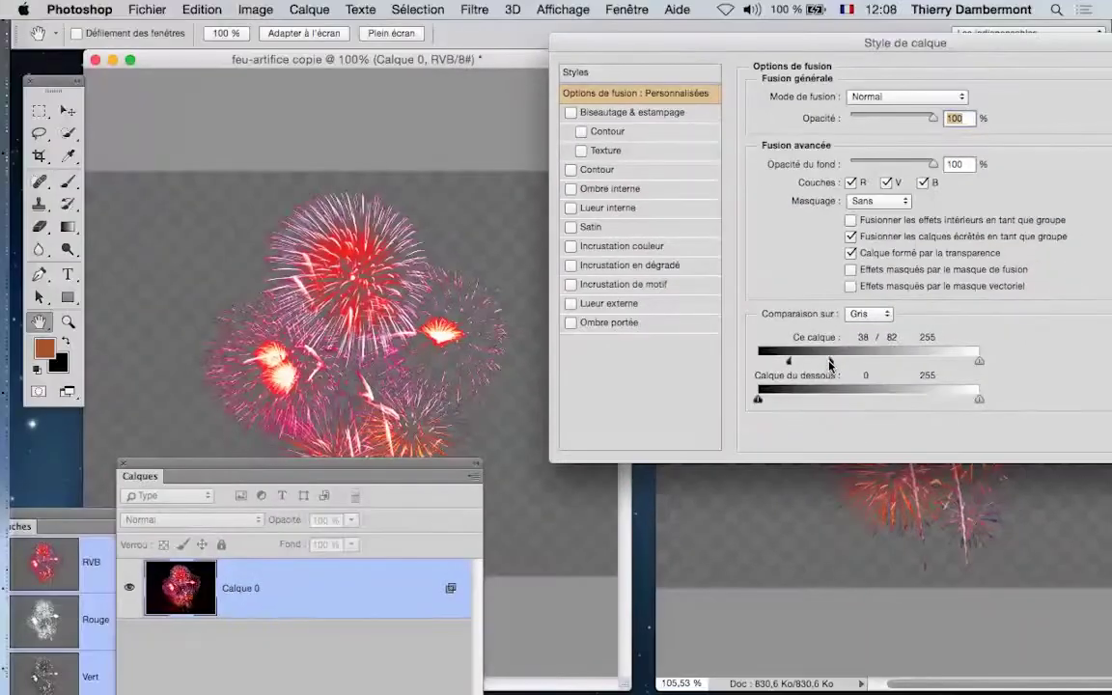
drag(789, 364, 767, 364)
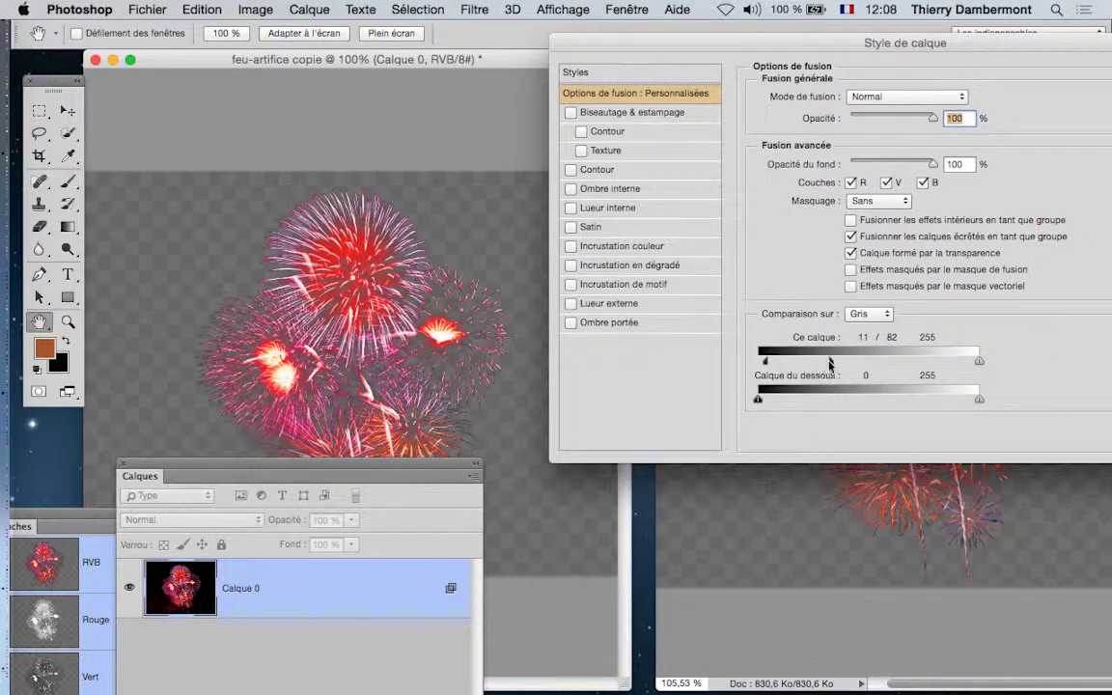
drag(767, 363, 867, 364)
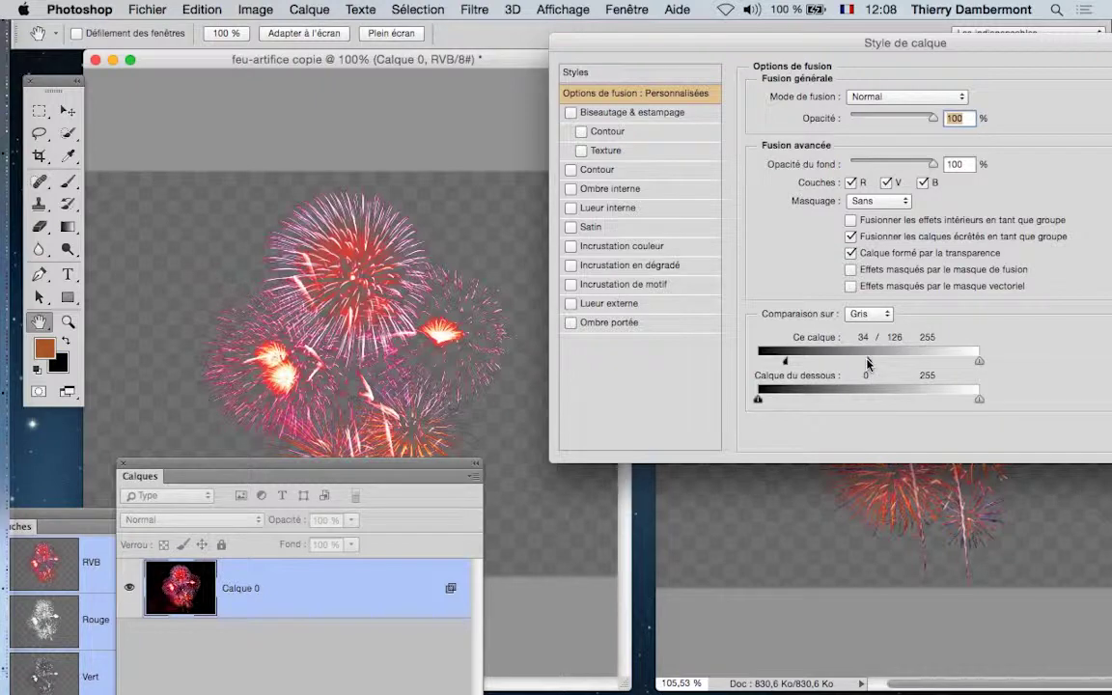
drag(880, 37, 798, 167)
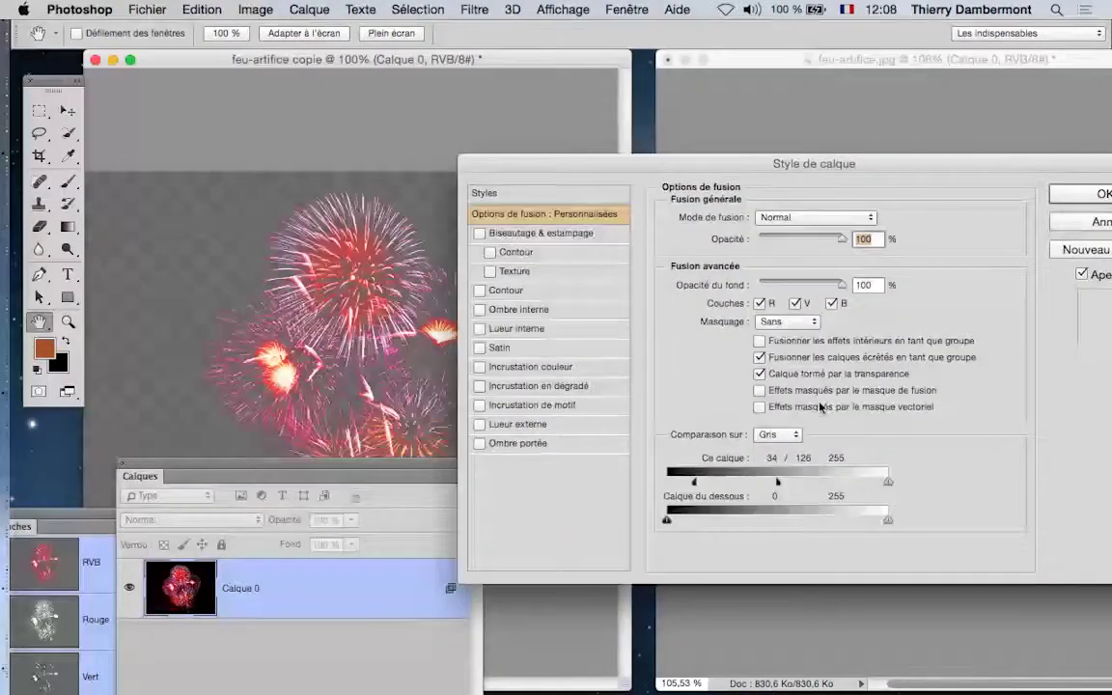
Reset the copy's blending values, split This Layer's black limit to 45 / 119 on the Red comparison, and apply it.
key(ctrl+z)
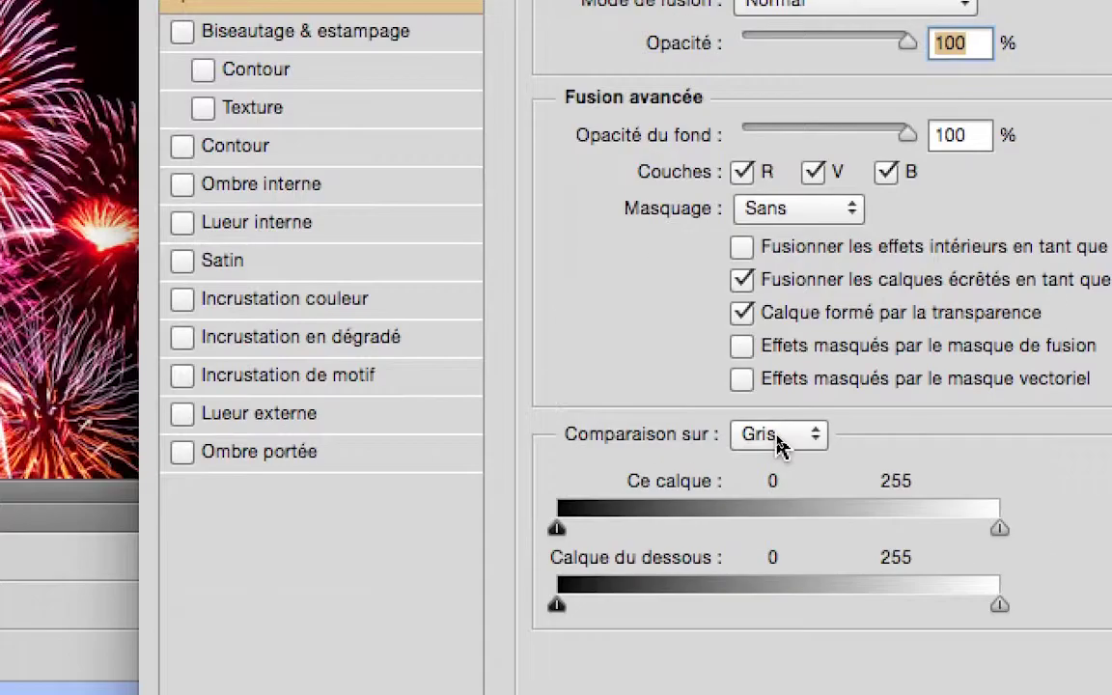
click(780, 444)
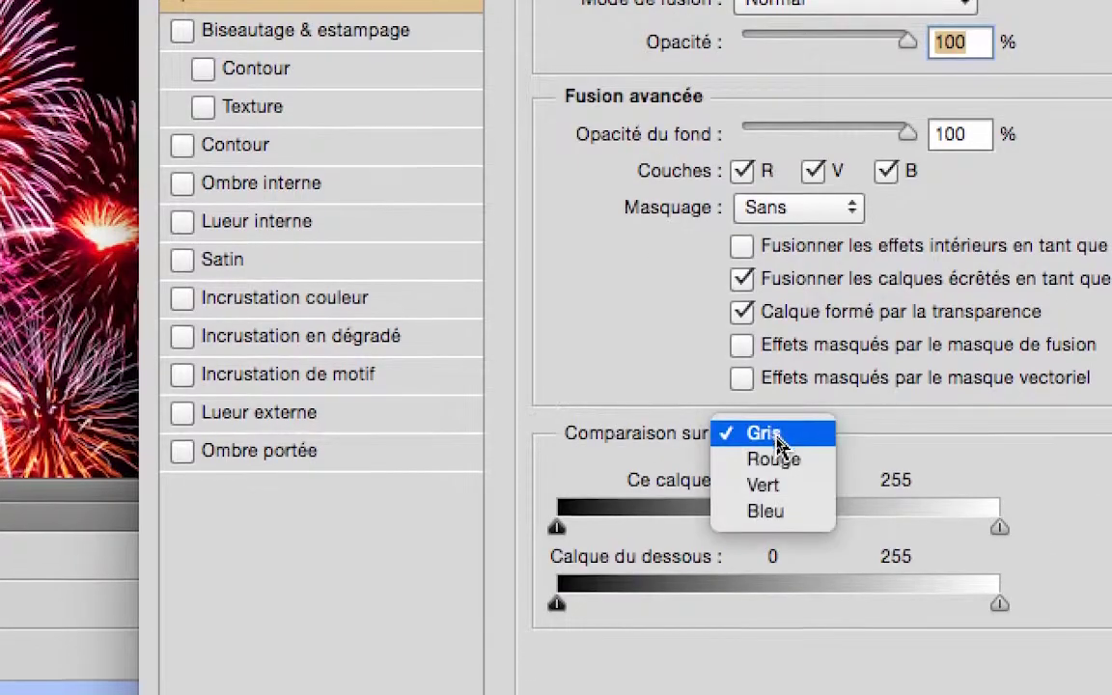
click(777, 452)
drag(693, 475, 777, 478)
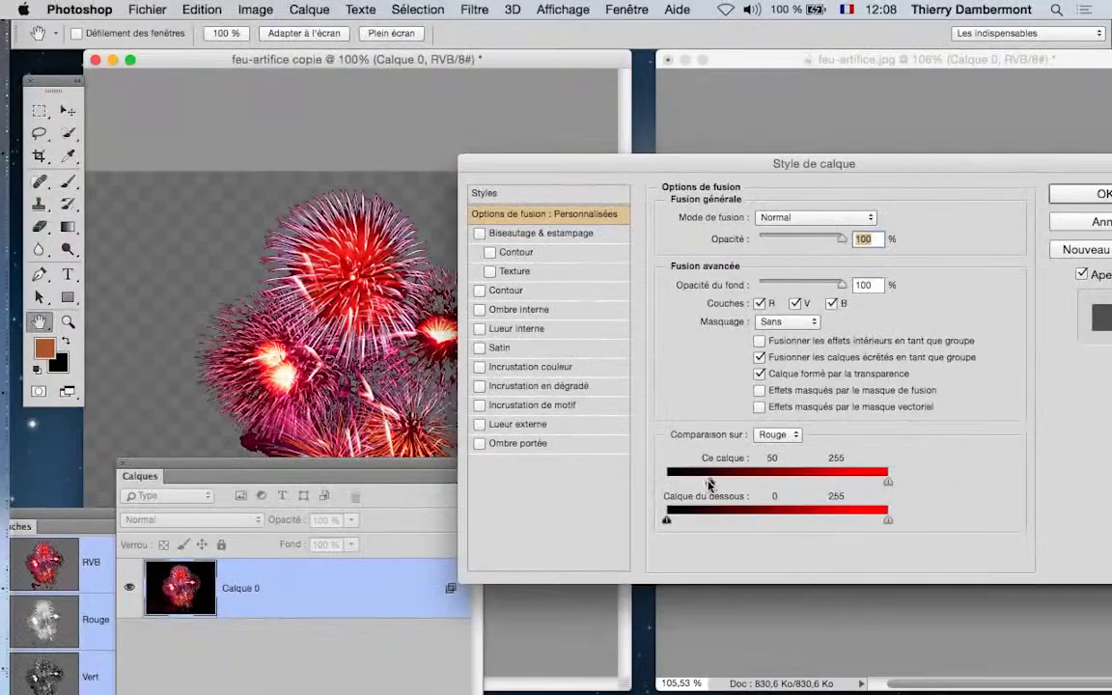
drag(713, 479, 771, 481)
key(alt)
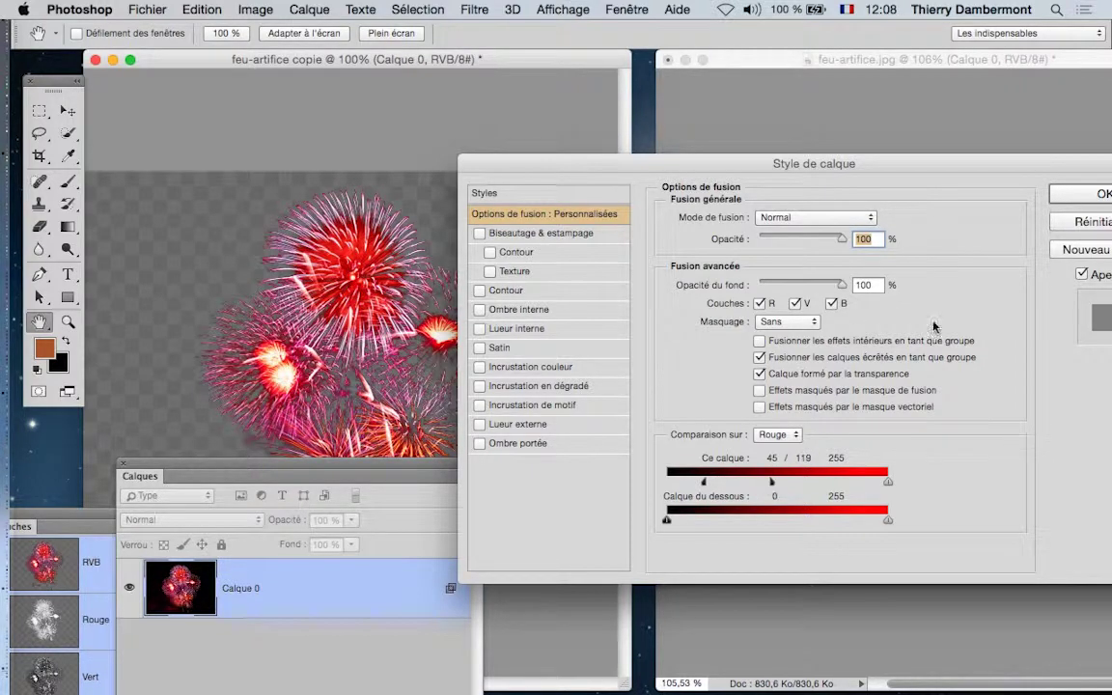
click(1054, 197)
In feu-artifice.jpg, split This Layer's black limit to 40 / 70 on the Green comparison and apply the blending options.
click(874, 93)
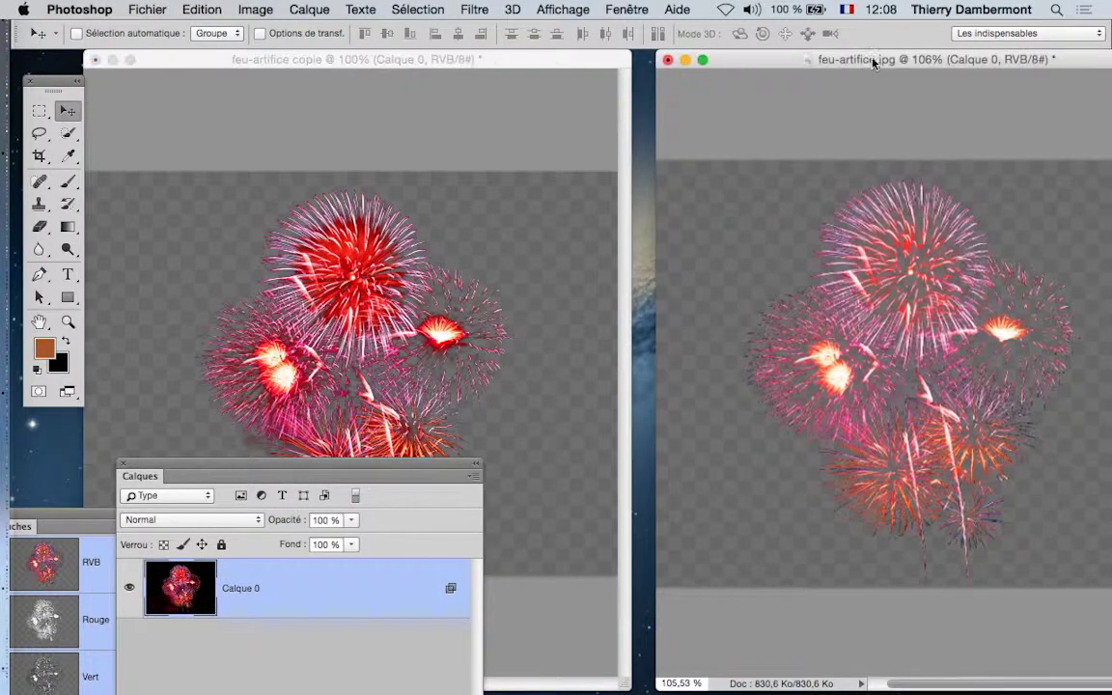
double_click(325, 583)
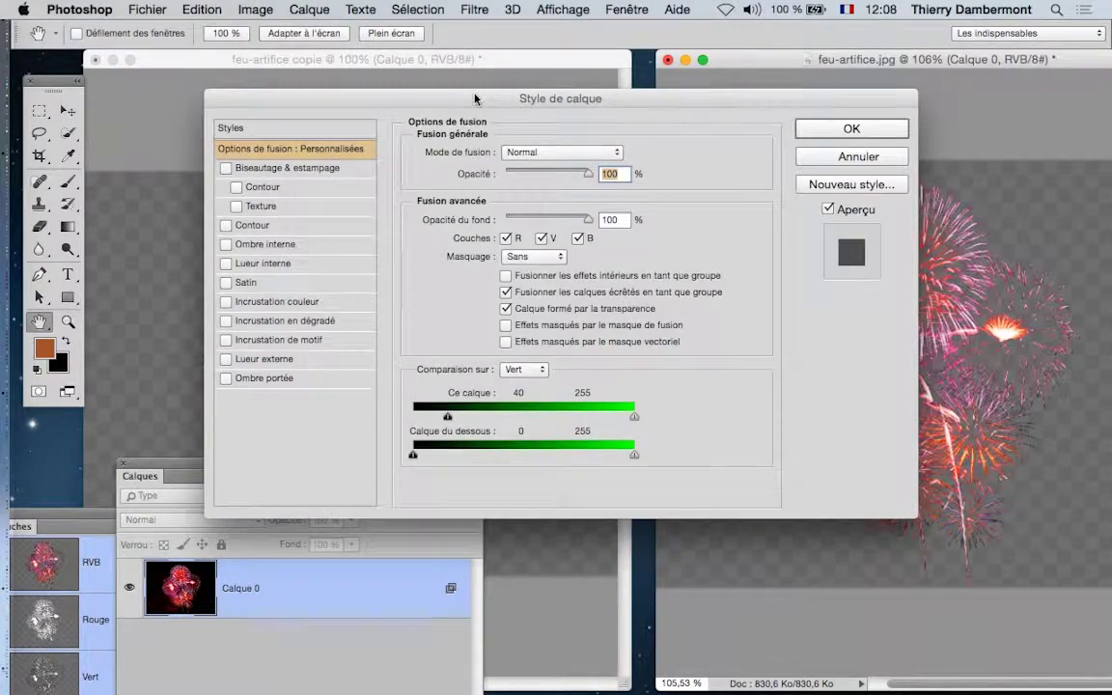
drag(428, 98, 227, 46)
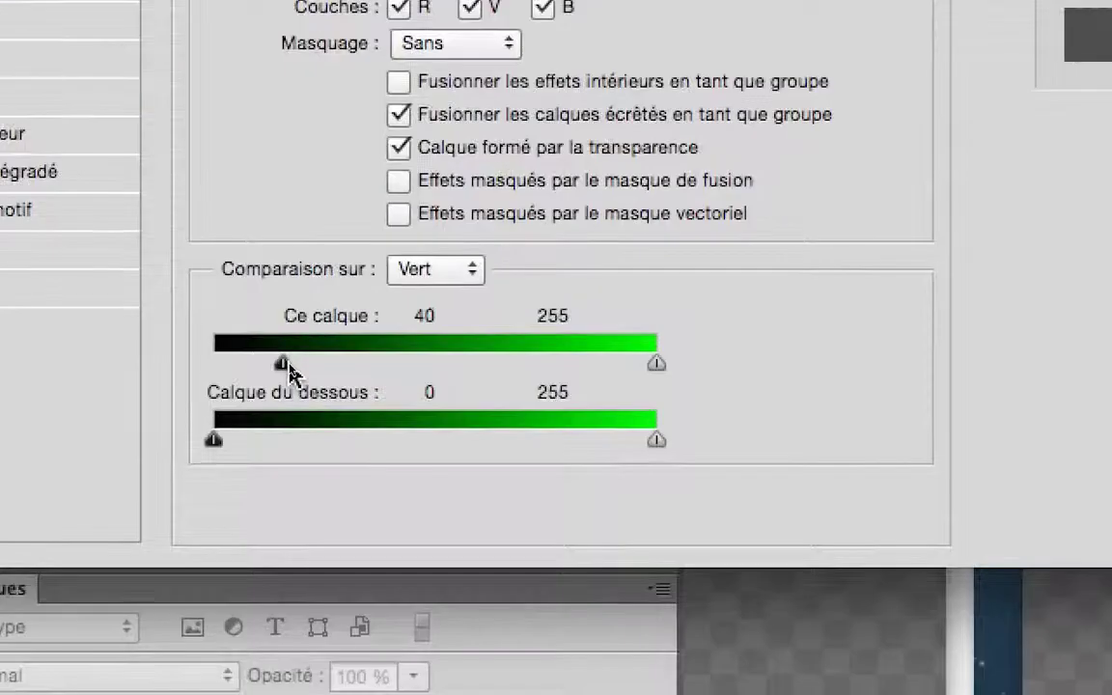
alt+drag(287, 364, 310, 367)
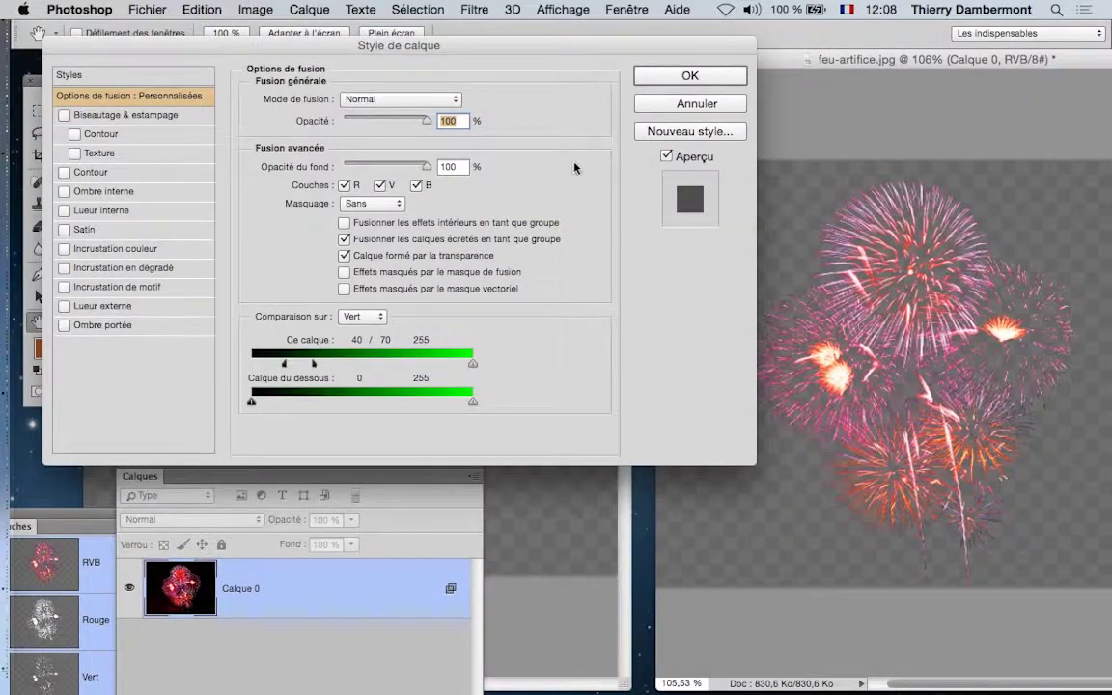
click(661, 77)
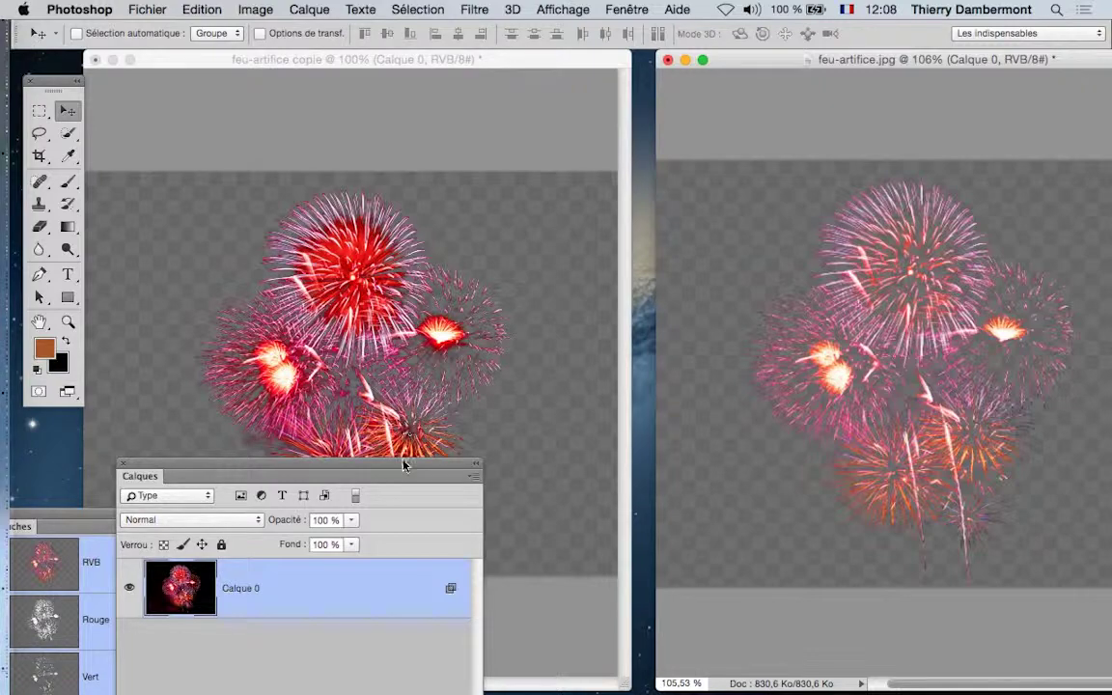
Move the Layers panel off the copy's fireworks and bring the Channels panel fully into view.
drag(404, 464, 618, 600)
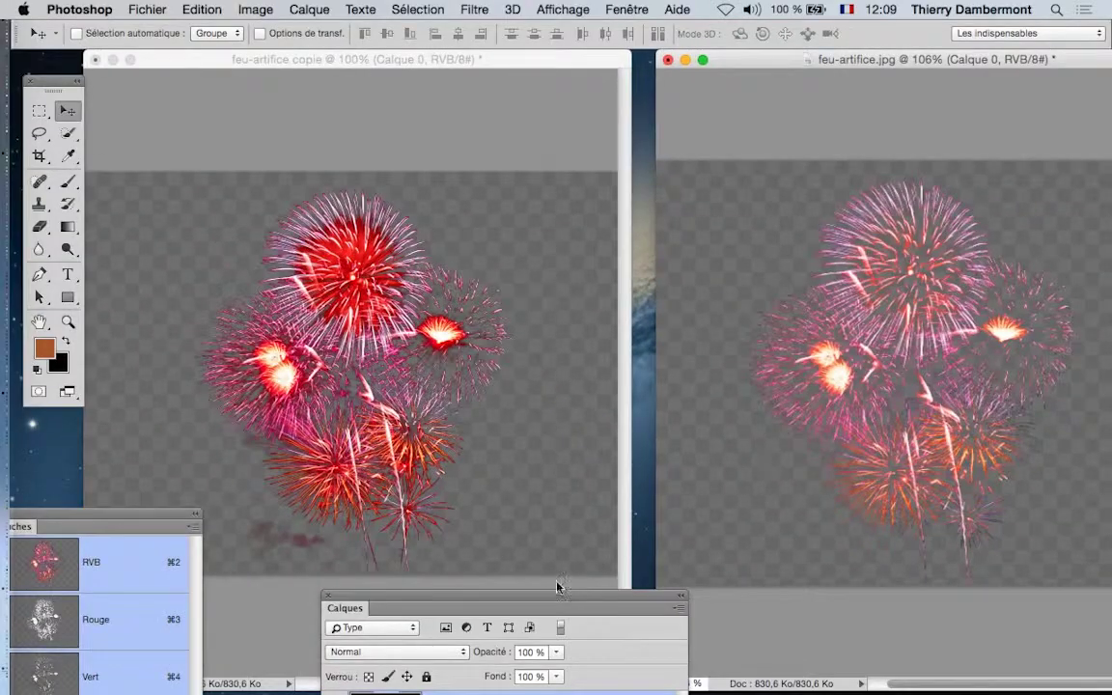
drag(430, 266, 188, 458)
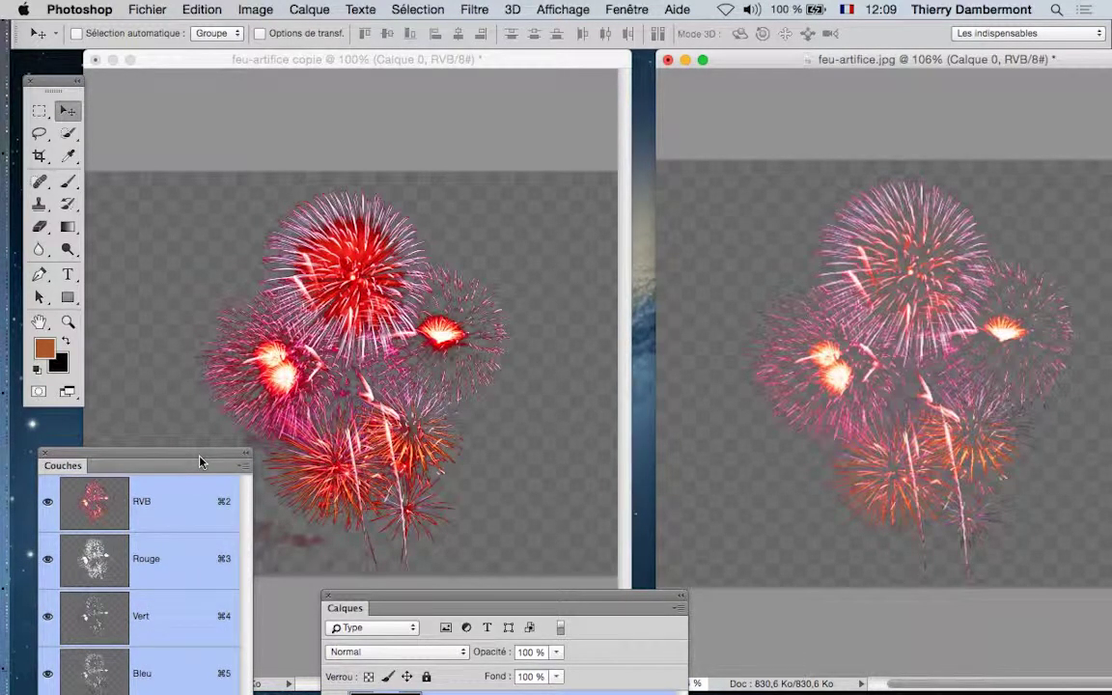
Switch to Firefox and change the street-view image search to fire "public domain".
mouse_move(20, 608)
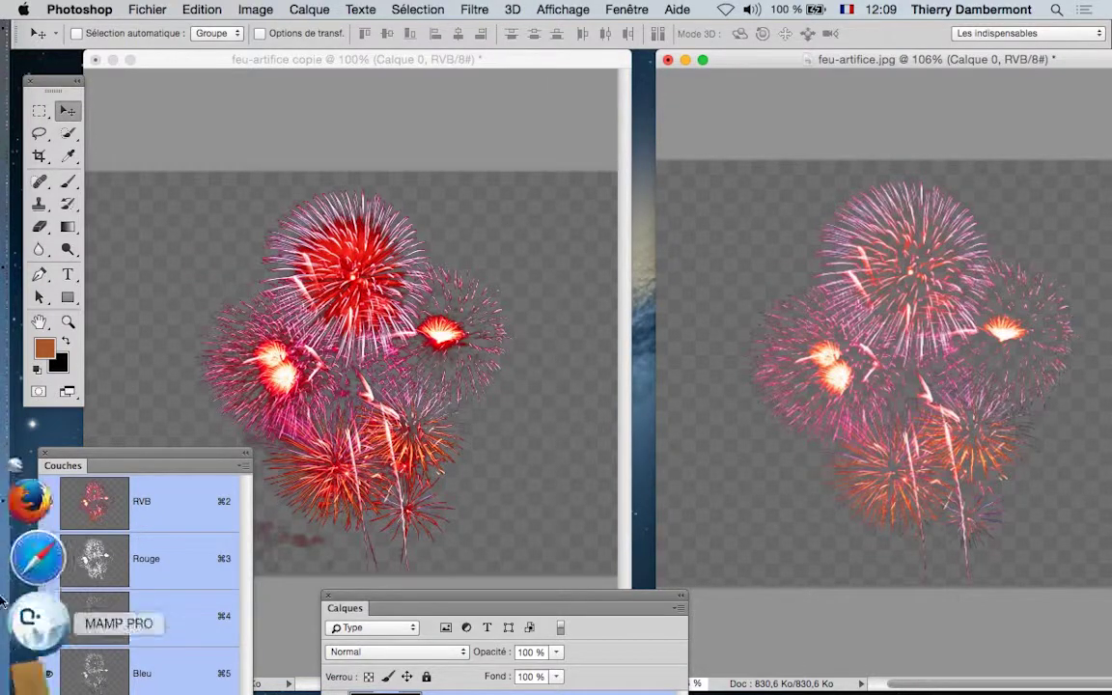
click(37, 575)
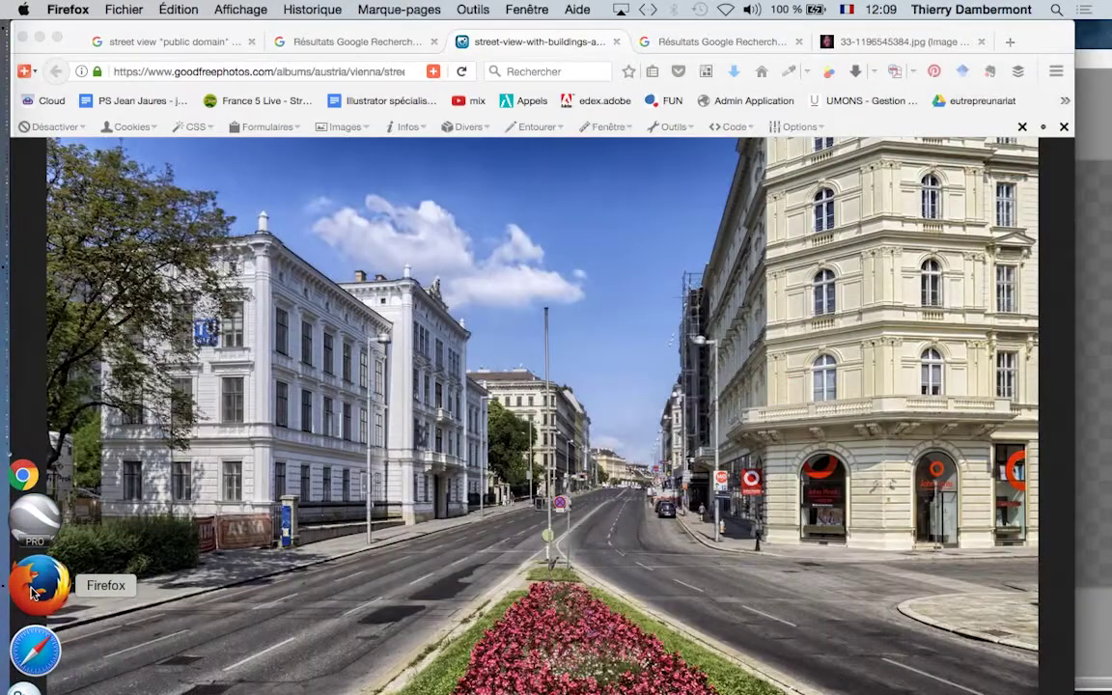
click(116, 41)
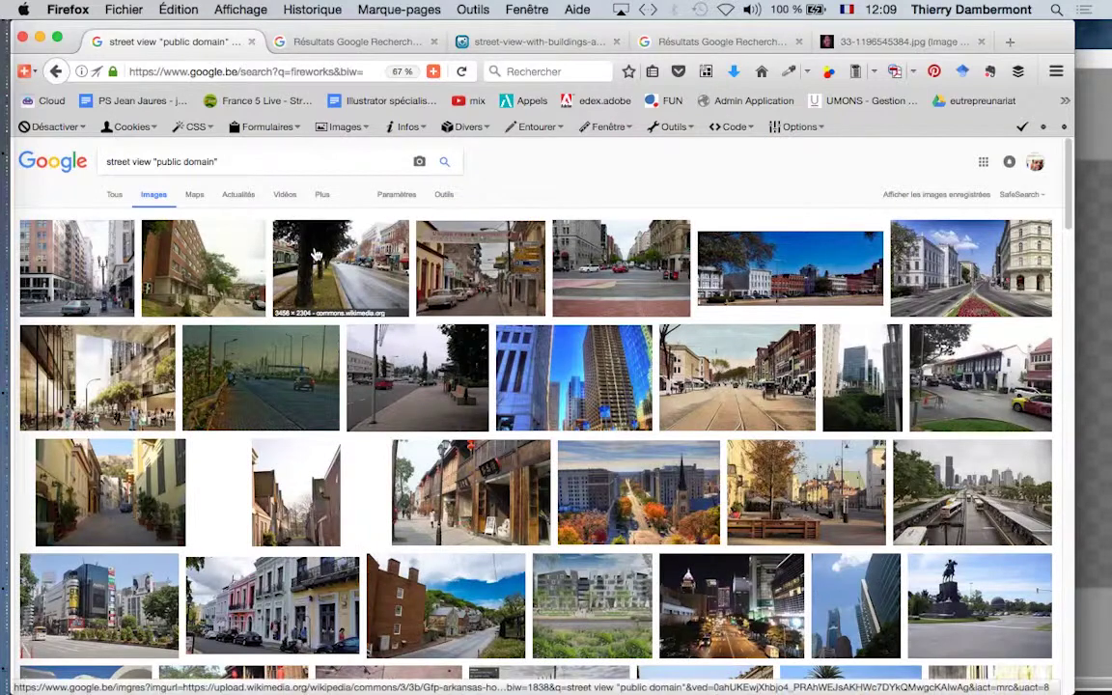
drag(151, 161, 104, 161)
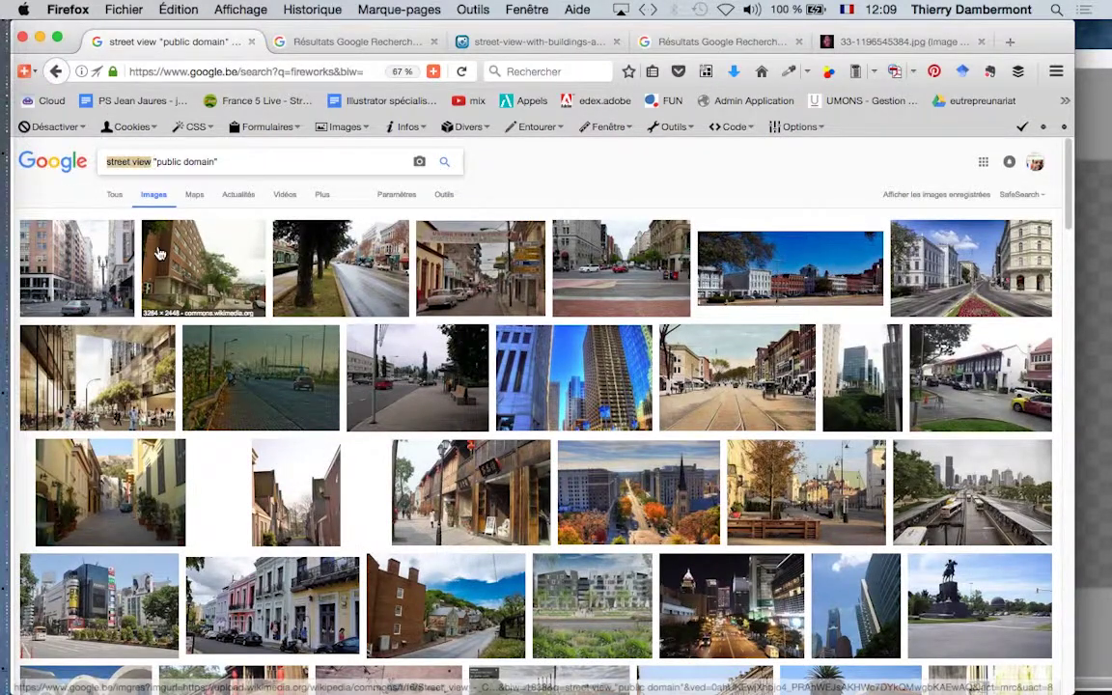
text(fire)
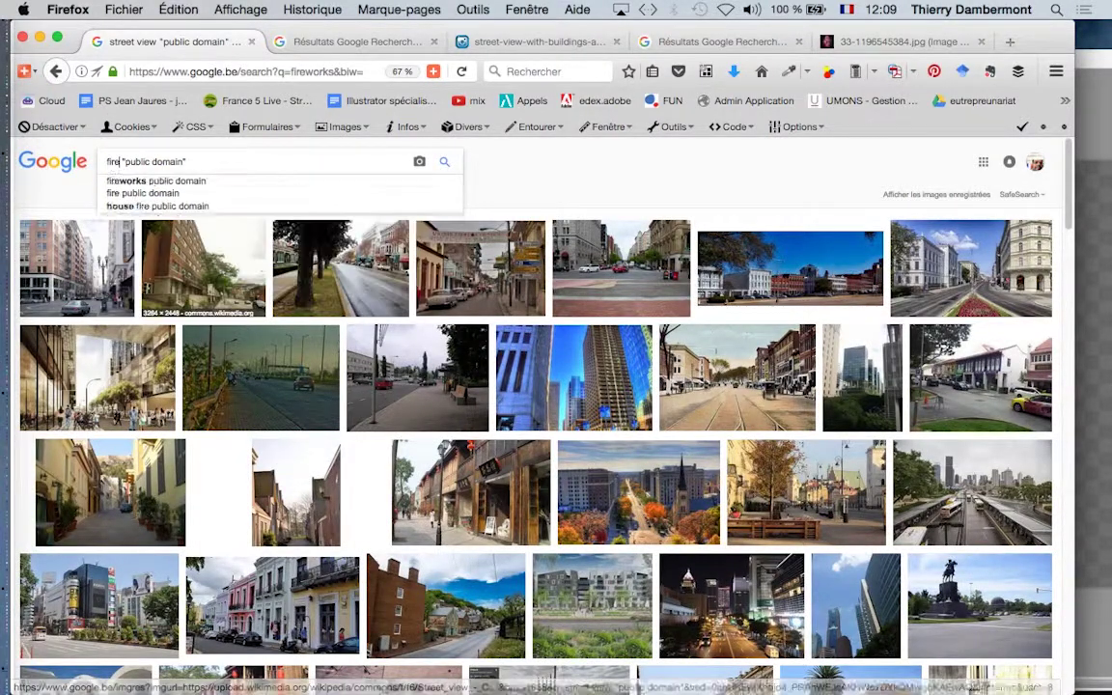
key(Return)
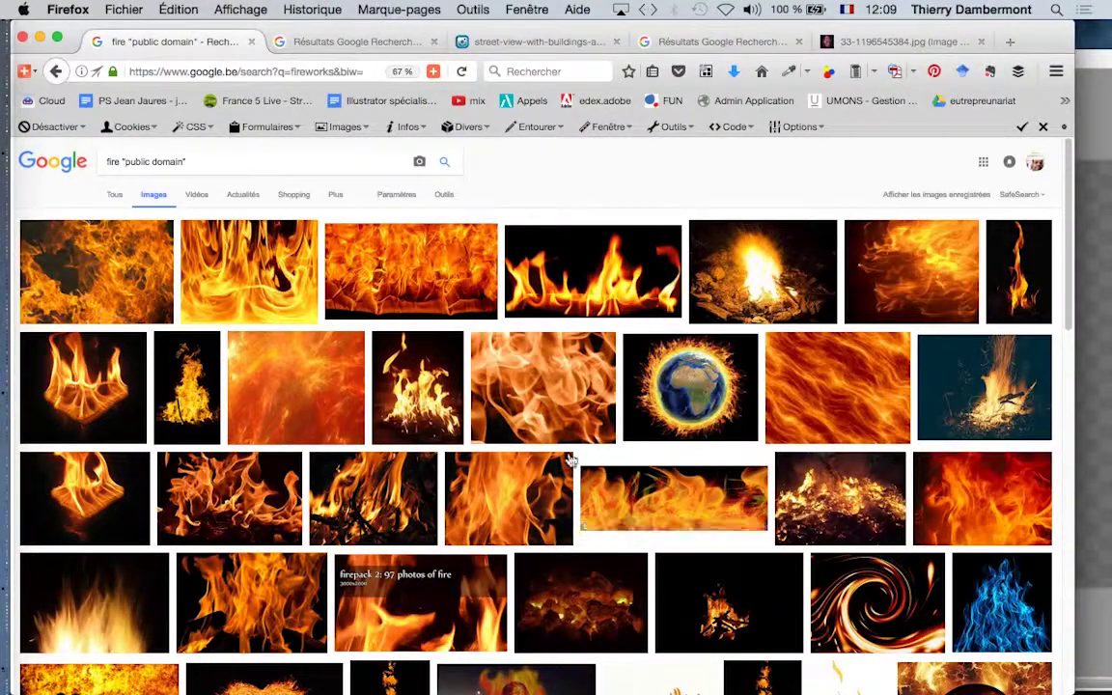
Browse the fire results and open the tall single-flame image from Wikimedia Commons, Fire.JPG, at full size.
scroll(894, 450, down, 5)
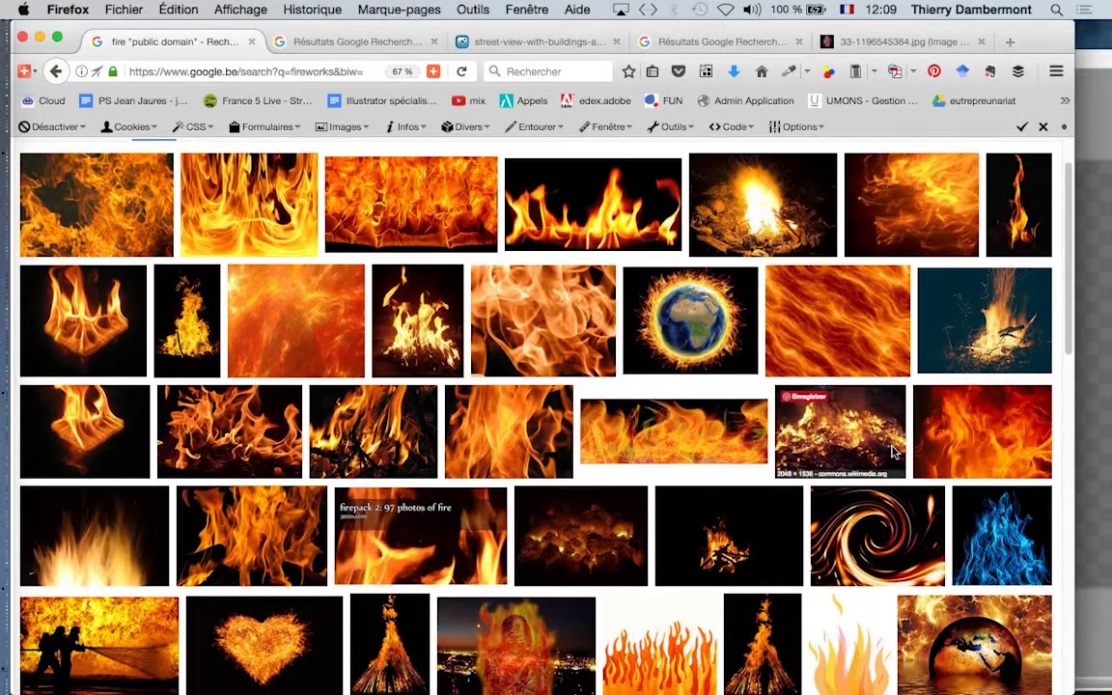
scroll(894, 454, up, 5)
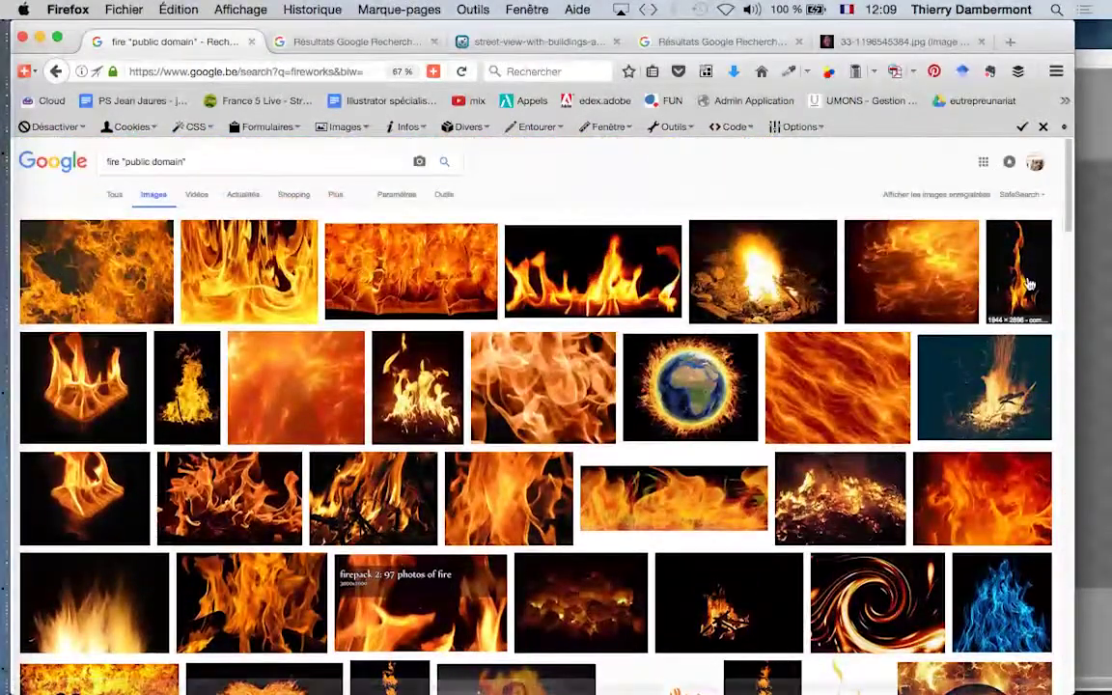
super+click(929, 276)
click(307, 42)
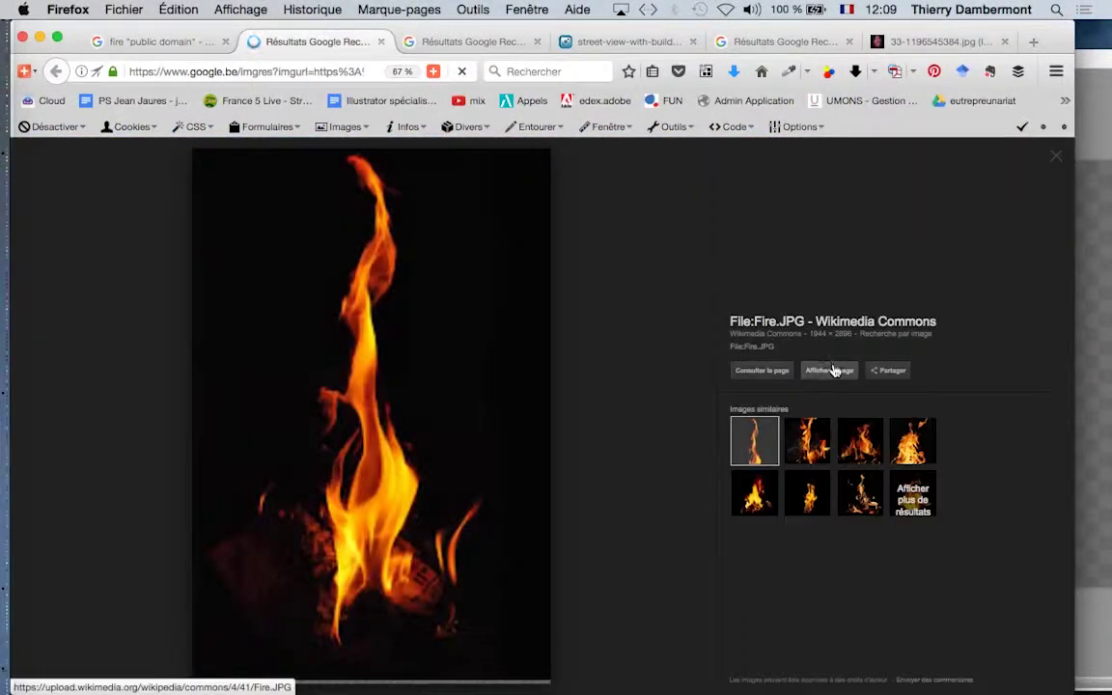
click(836, 368)
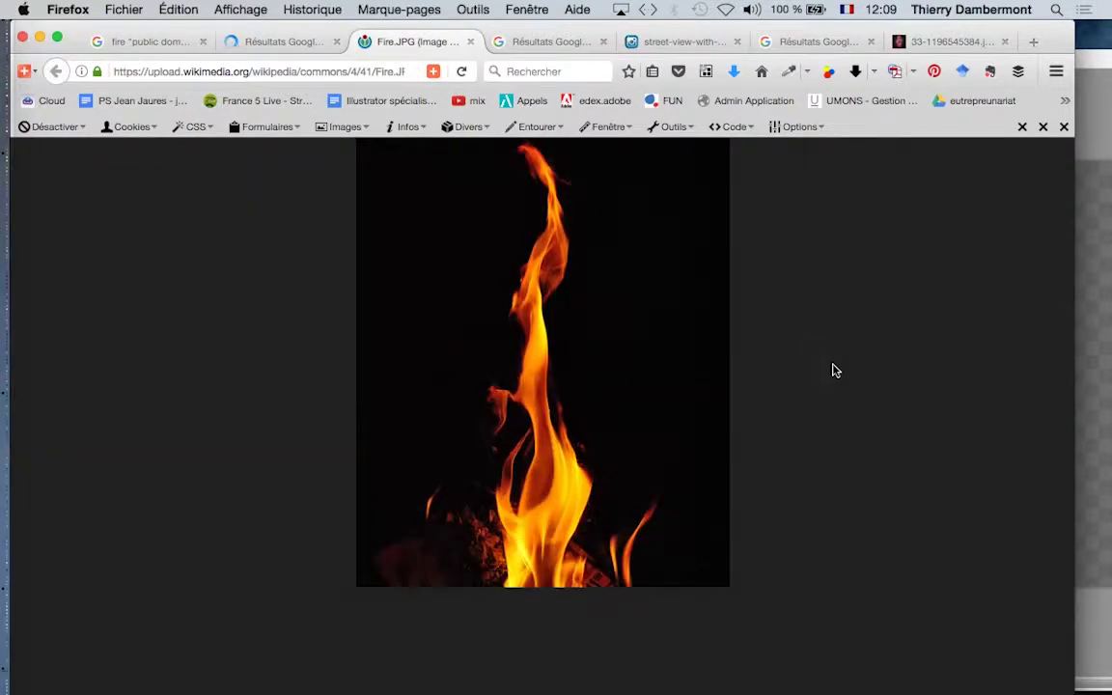
Save the flame image as Fire.JPG in the feu artifice folder.
right_click(547, 397)
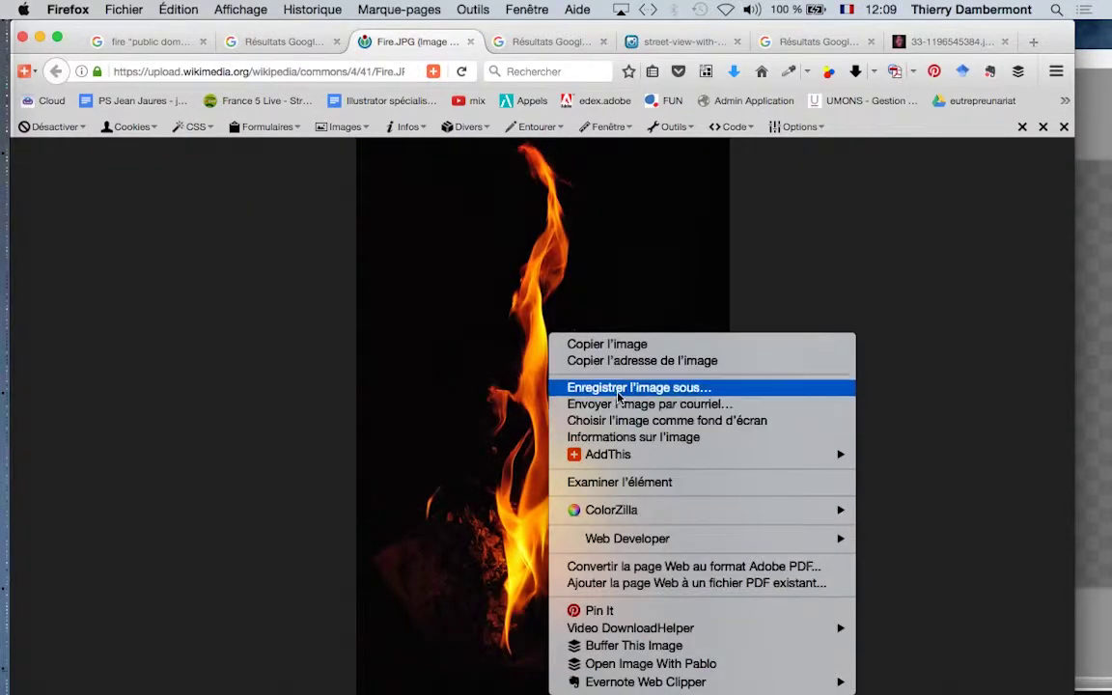
click(618, 385)
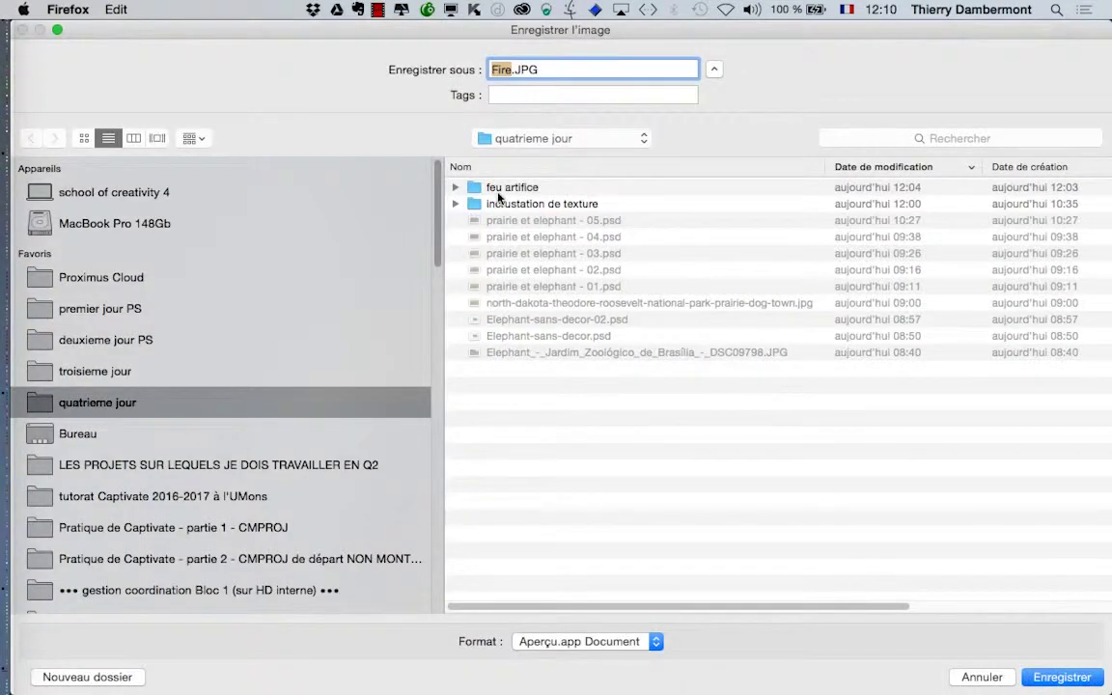
double_click(503, 187)
click(1071, 687)
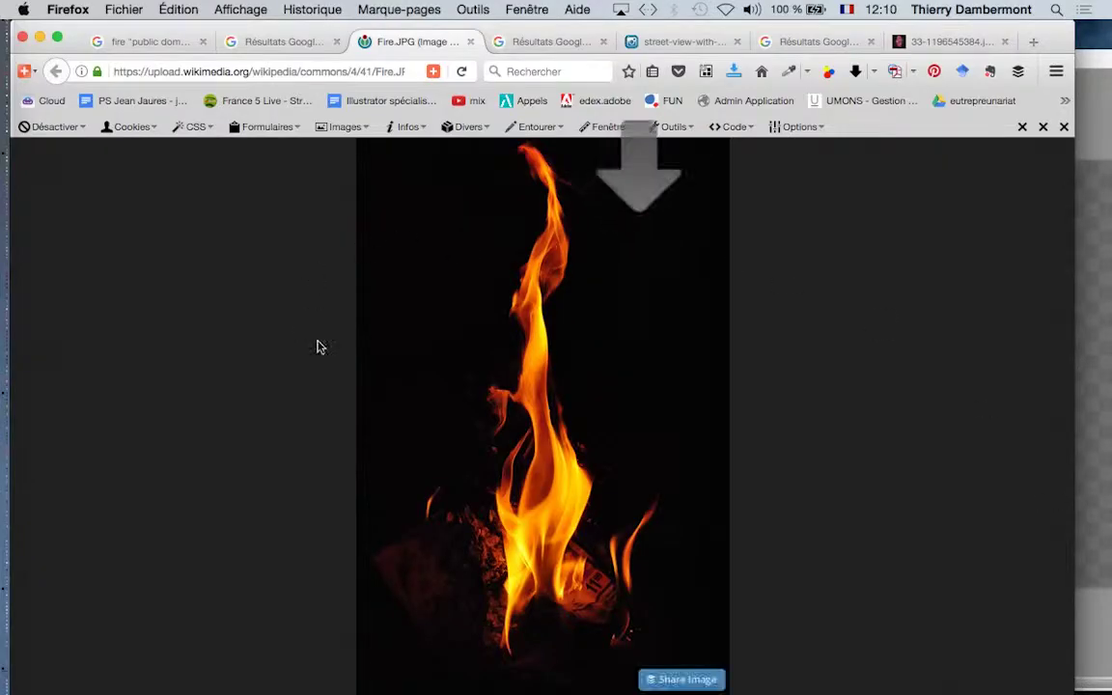
Switch back to Photoshop and open Fire.JPG from the feu artifice folder.
key(super+Tab)
click(545, 372)
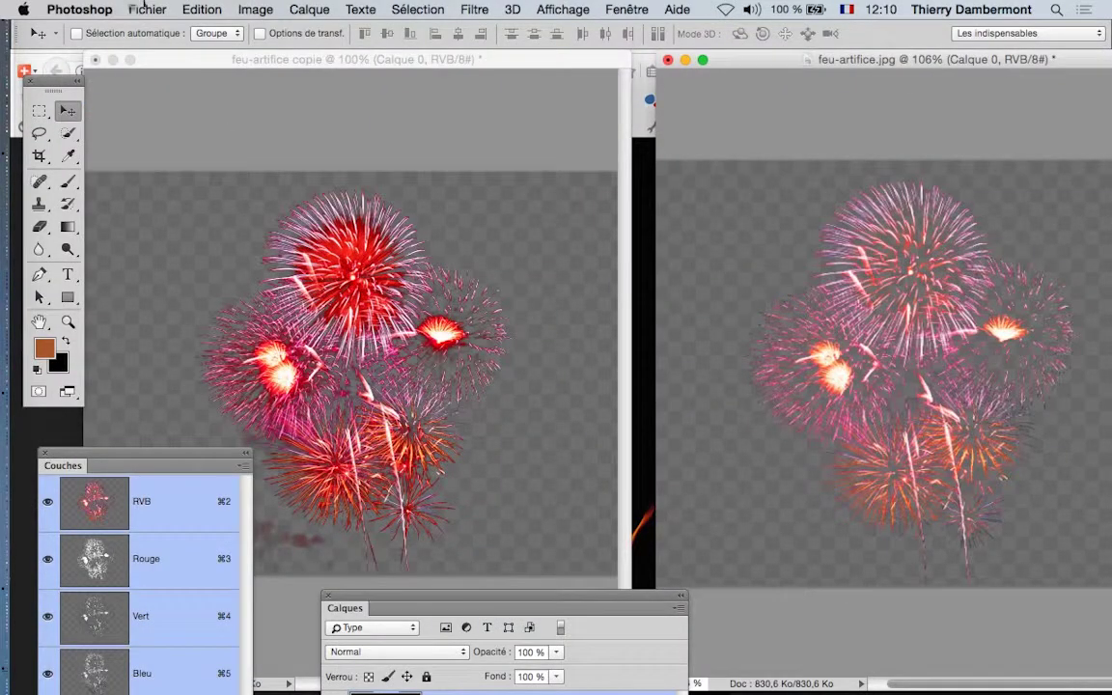
click(145, 9)
click(155, 44)
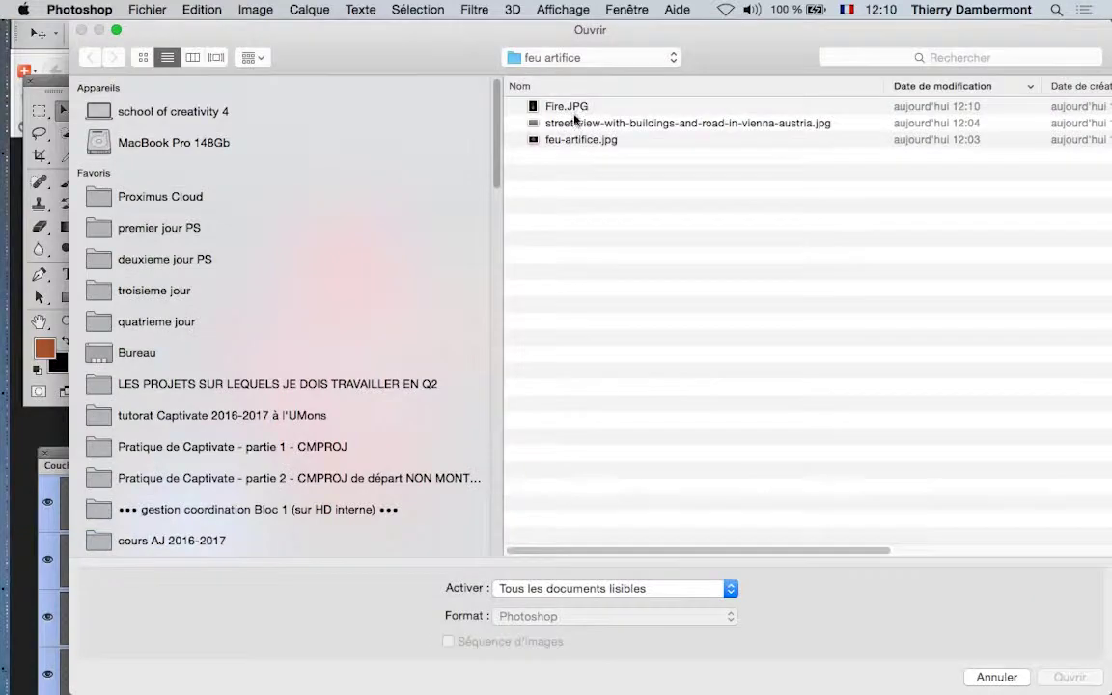
click(574, 108)
click(1061, 679)
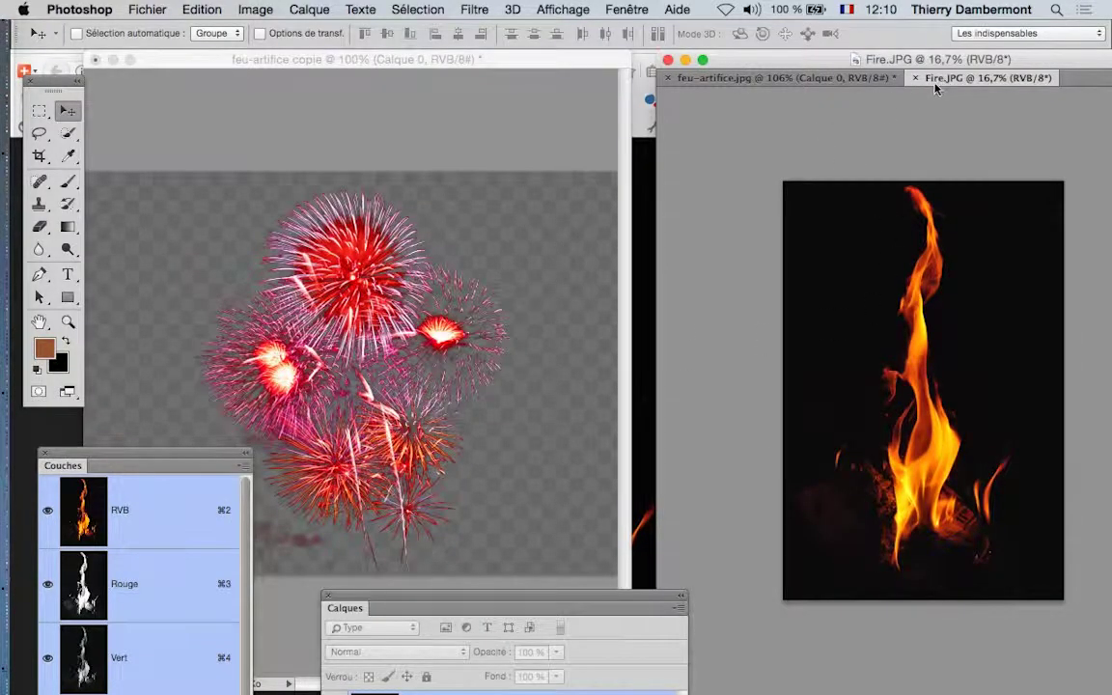
Show the flame image in full-screen mode and place the Channels panel beside it, enlarged to list all channels.
key(f)
drag(603, 252, 475, 203)
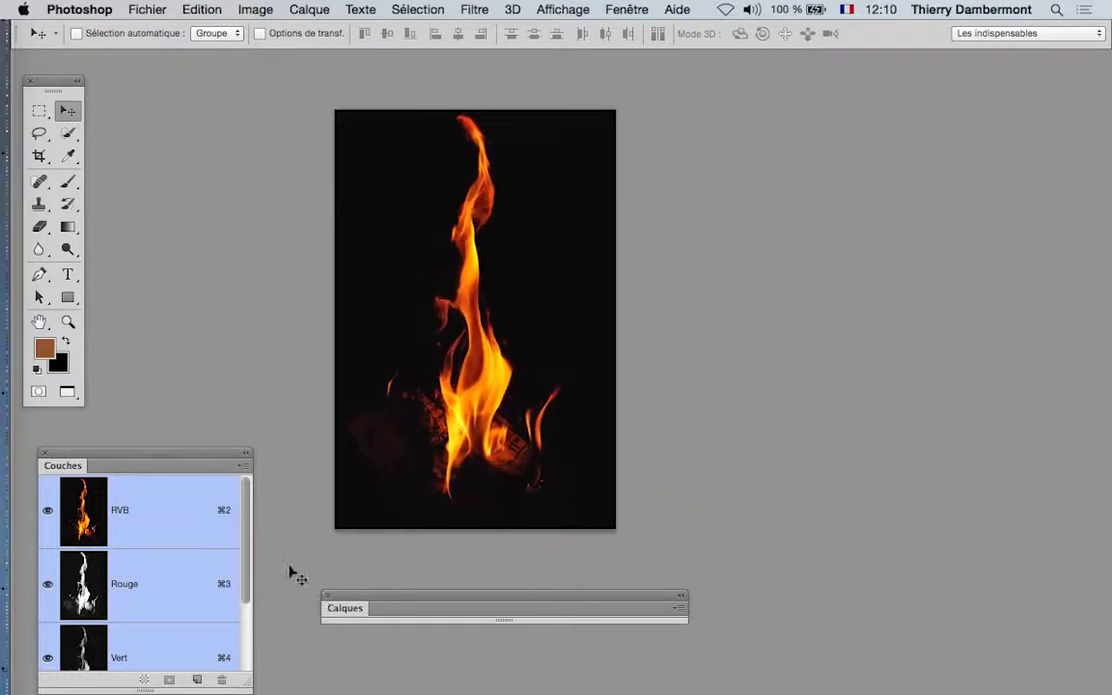
drag(177, 461, 921, 98)
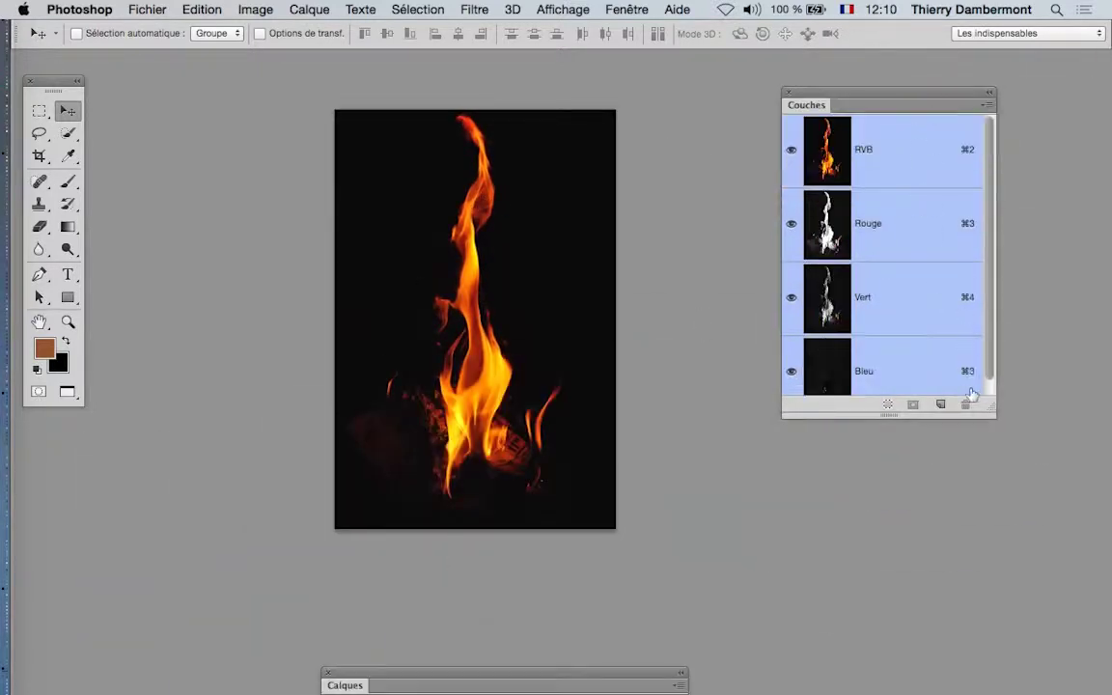
drag(989, 407, 1009, 537)
Examine the flame's Red, Green and Blue channels individually to compare flame-to-background contrast, and return to the RGB composite.
click(878, 223)
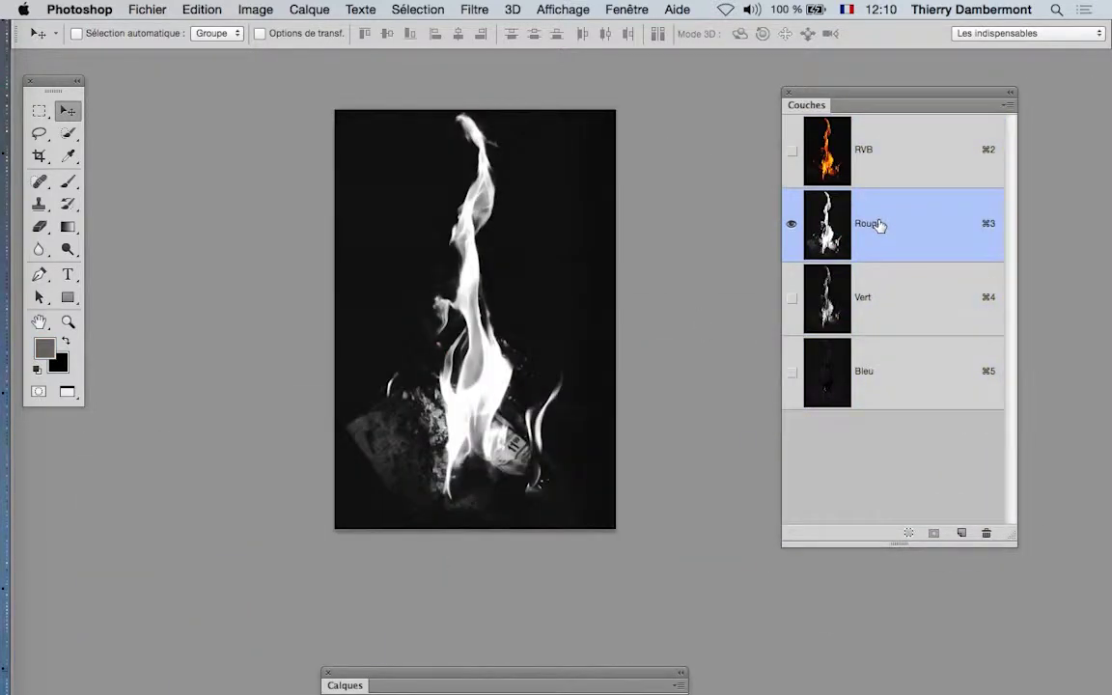
click(889, 307)
click(894, 367)
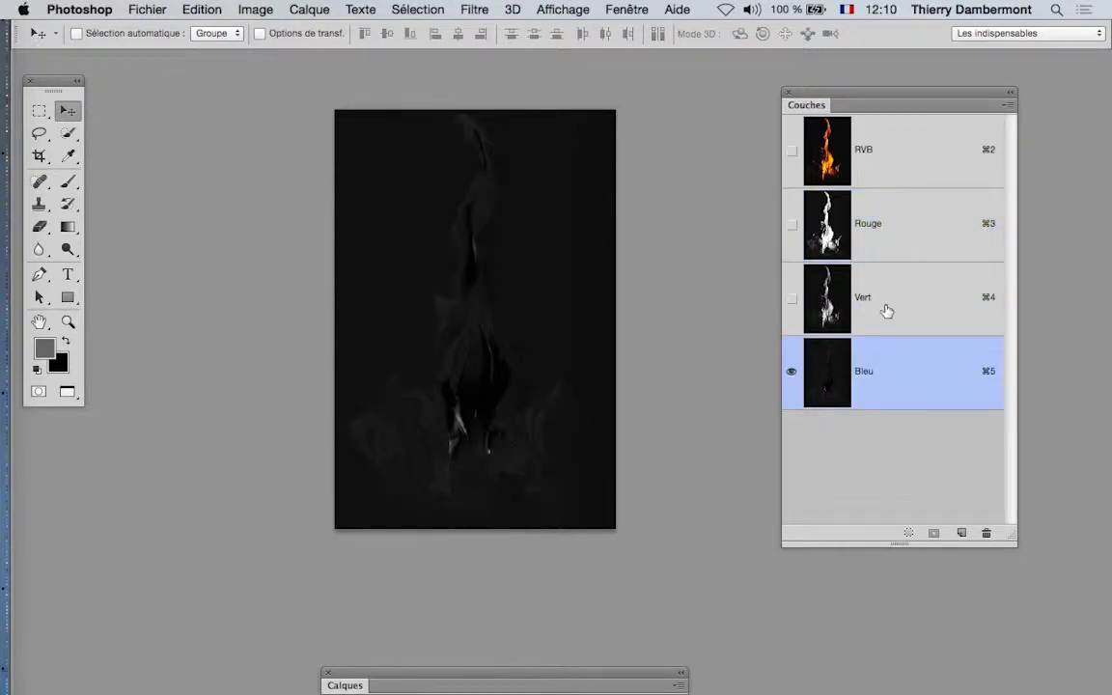
click(886, 310)
click(884, 382)
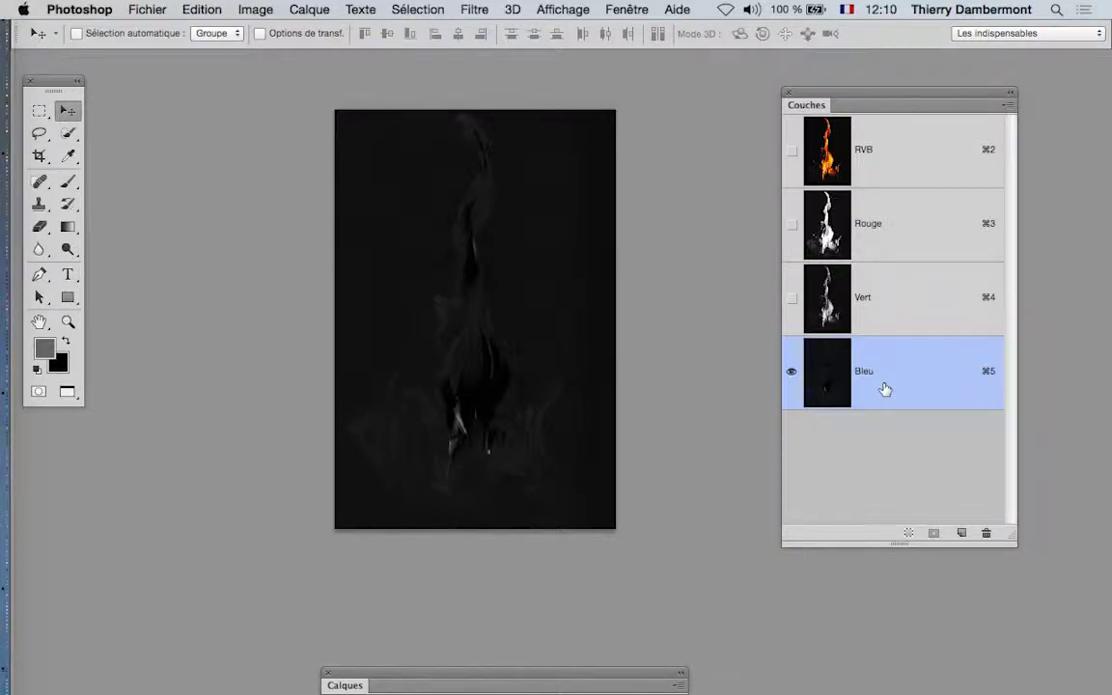
drag(885, 389, 886, 385)
click(906, 281)
click(908, 232)
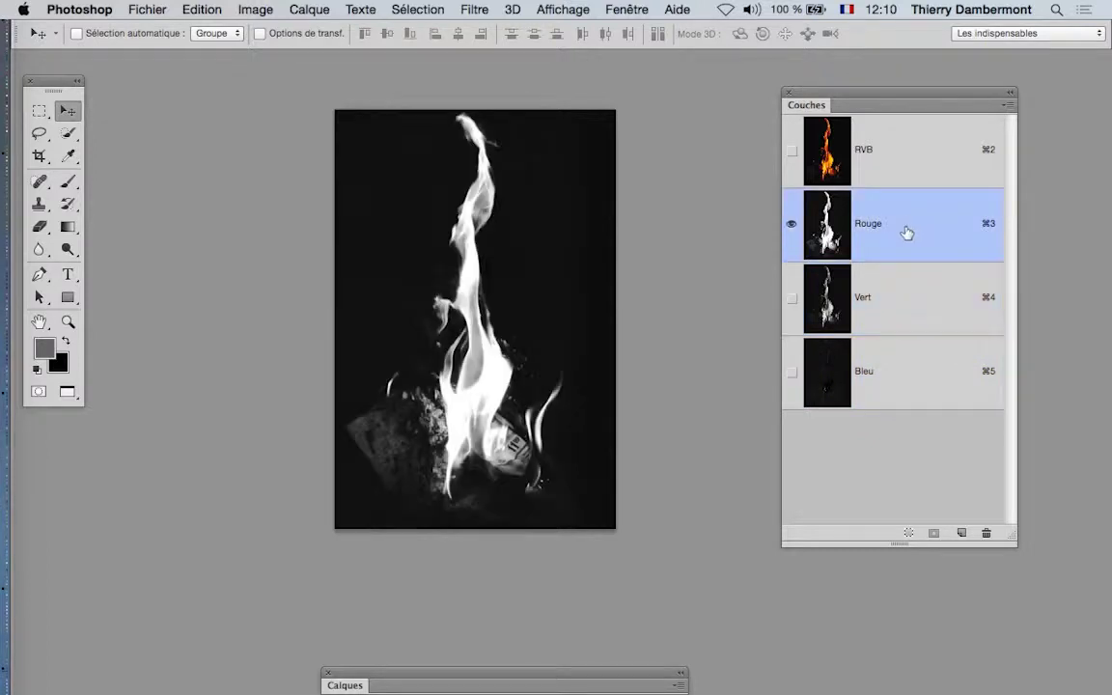
click(898, 309)
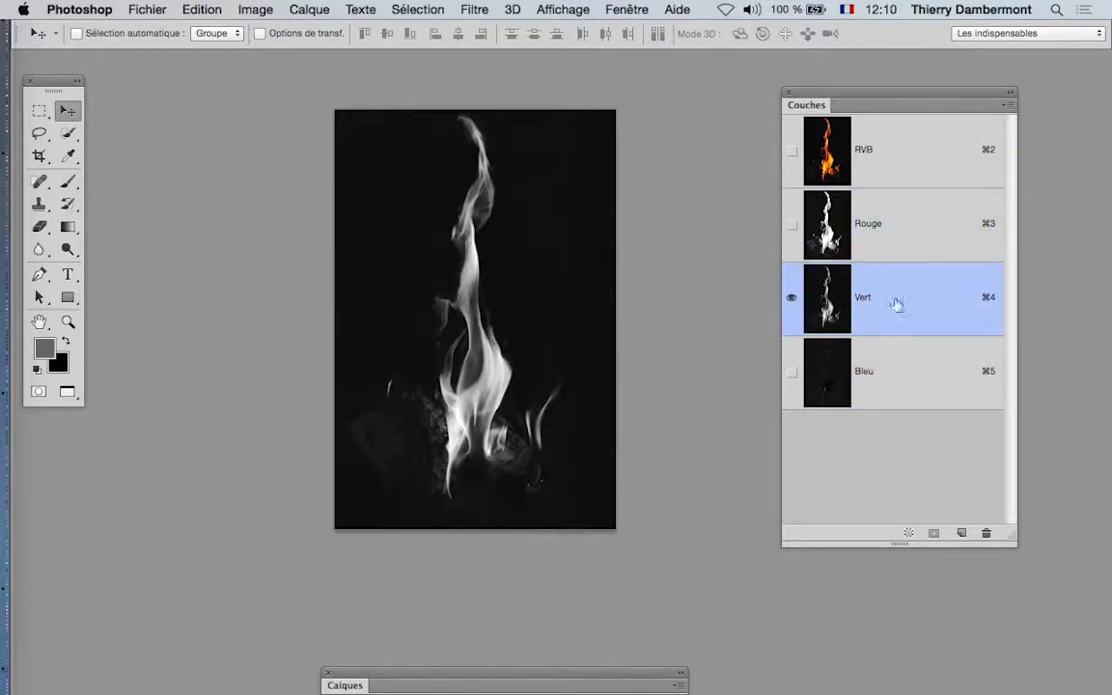
click(899, 160)
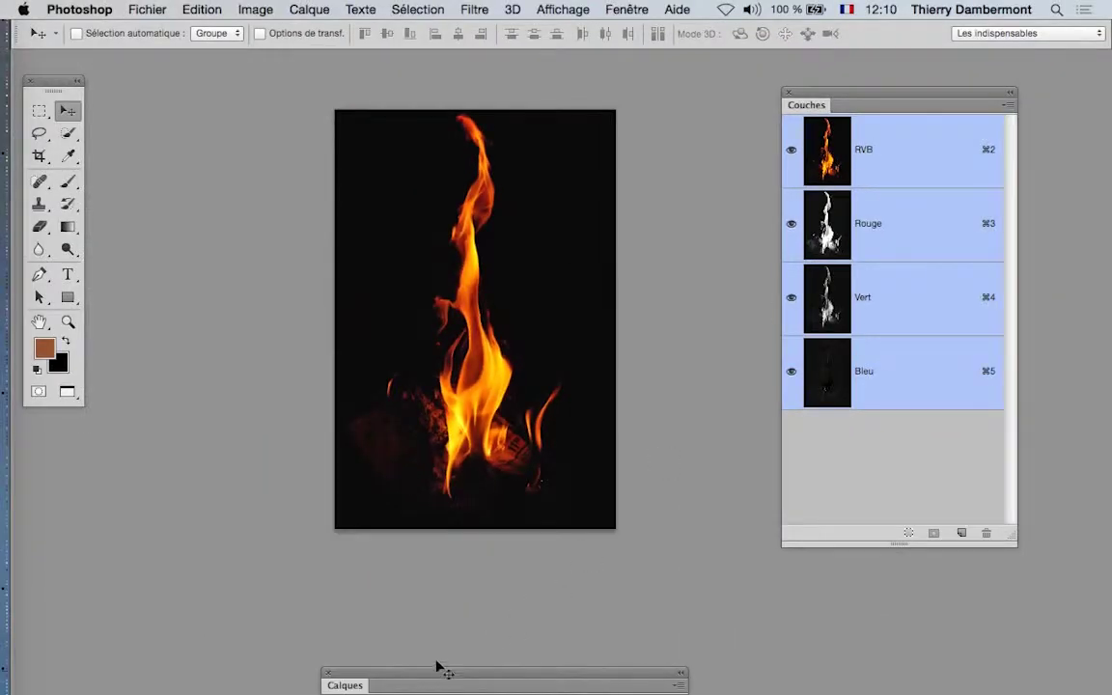
Bring the Layers panel fully into view and convert the flame's locked background into the normal layer Calque 0.
drag(440, 673, 111, 154)
double_click(110, 150)
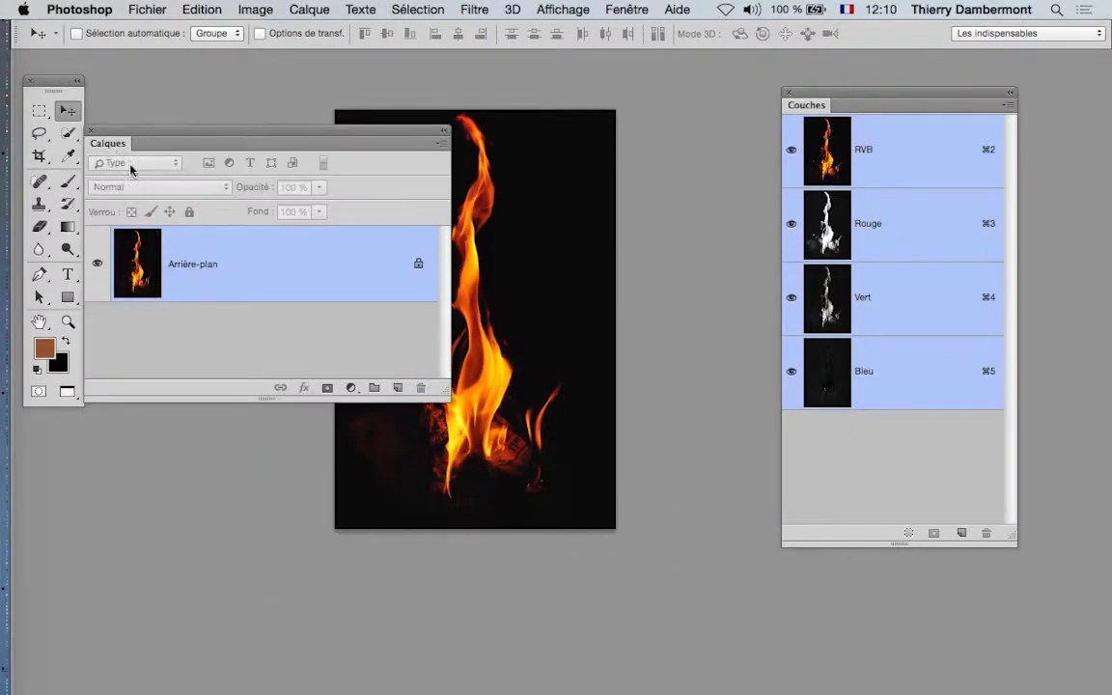
double_click(232, 275)
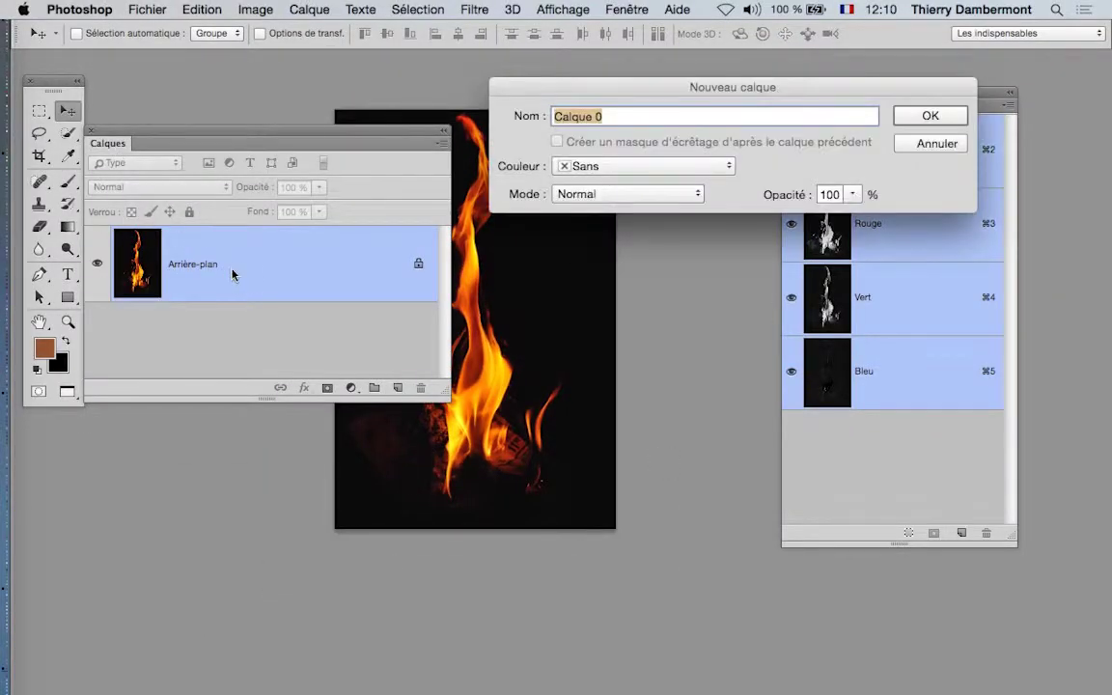
click(919, 123)
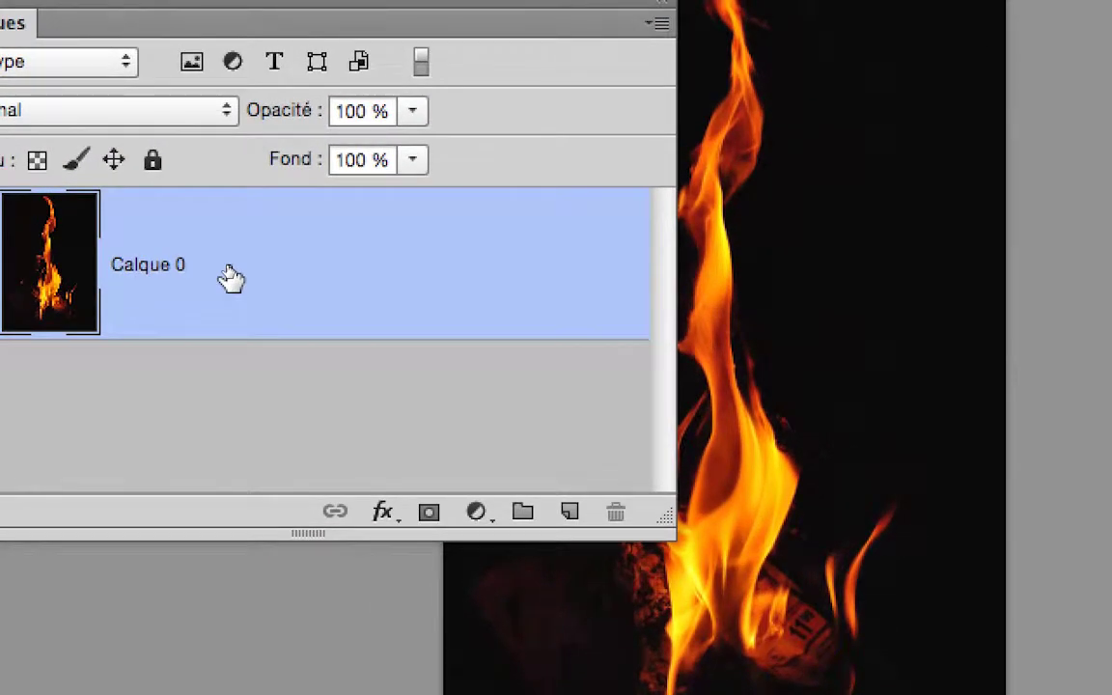
Open Calque 0's blending options, clear the dialog and Layers panel off the flame, and set the blending comparison to Green.
double_click(230, 279)
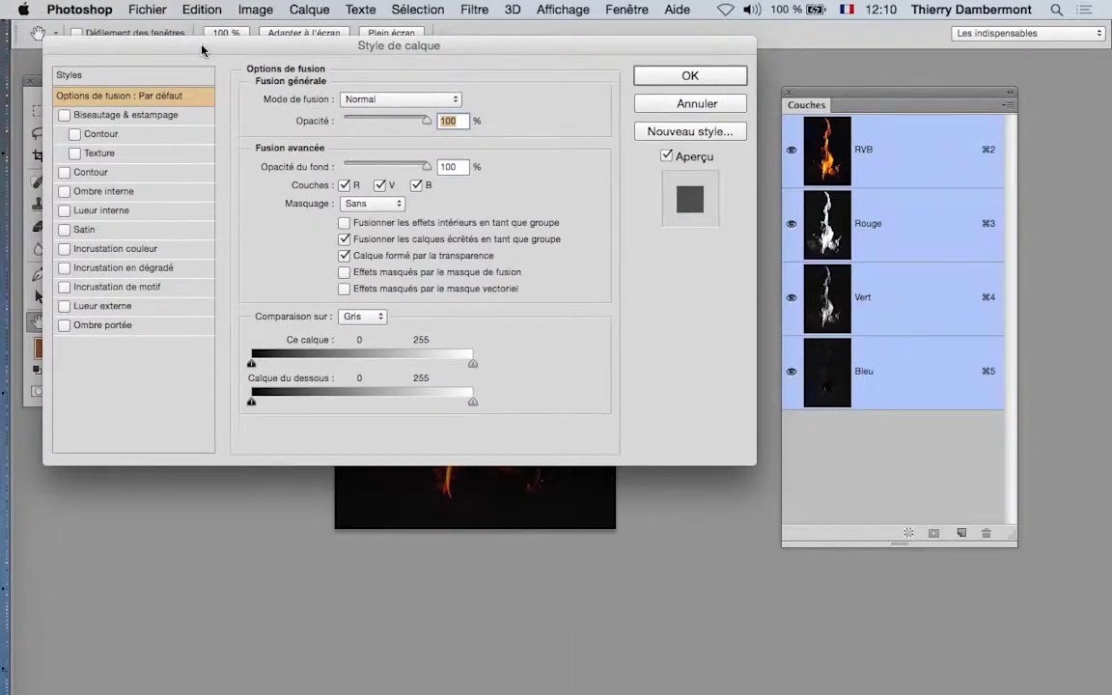
drag(202, 50, 755, 75)
drag(254, 135, 32, 152)
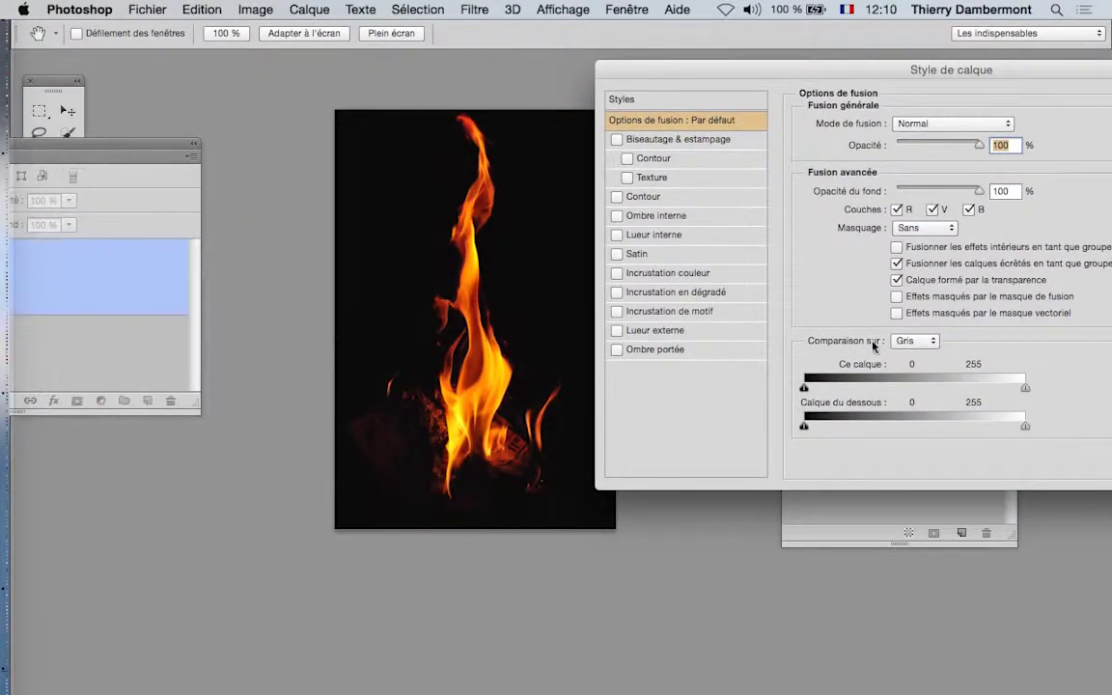
click(920, 342)
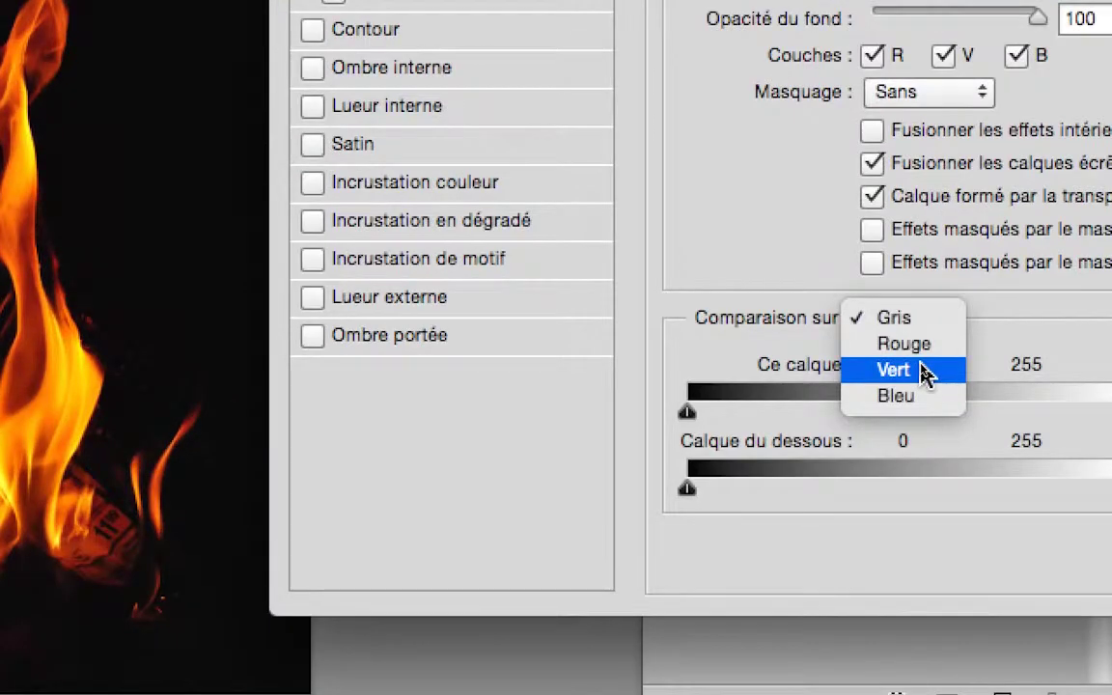
click(922, 371)
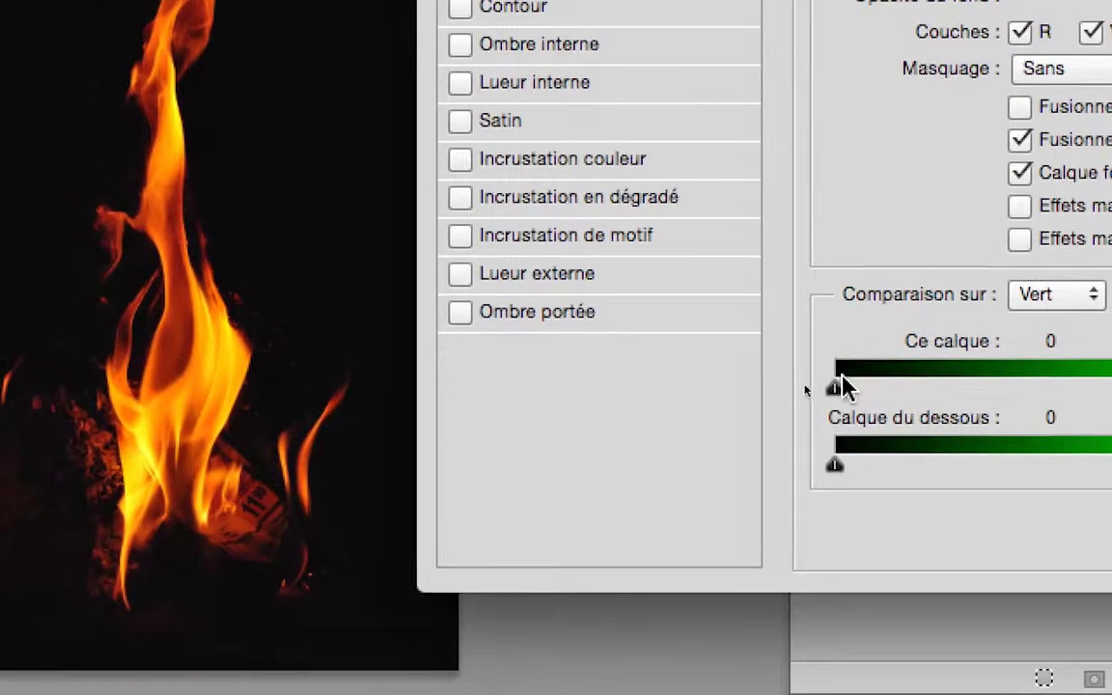
Hide the flame's black background by splitting This Layer's black limit to 29 / 83 on the Green comparison.
drag(691, 411, 779, 414)
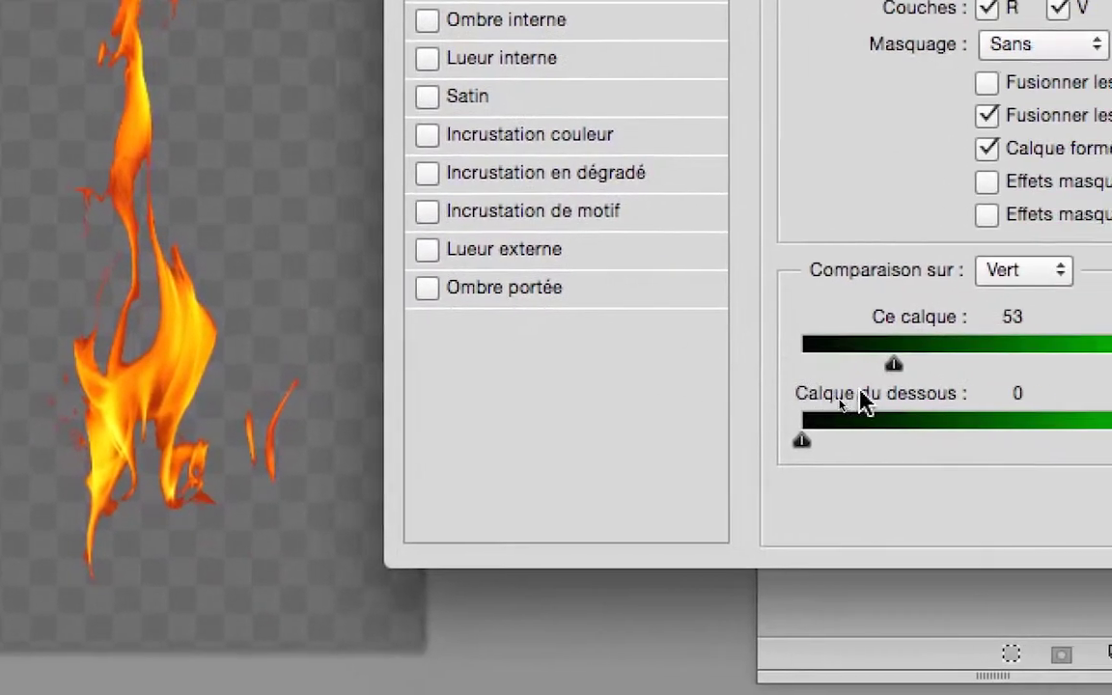
drag(893, 364, 911, 384)
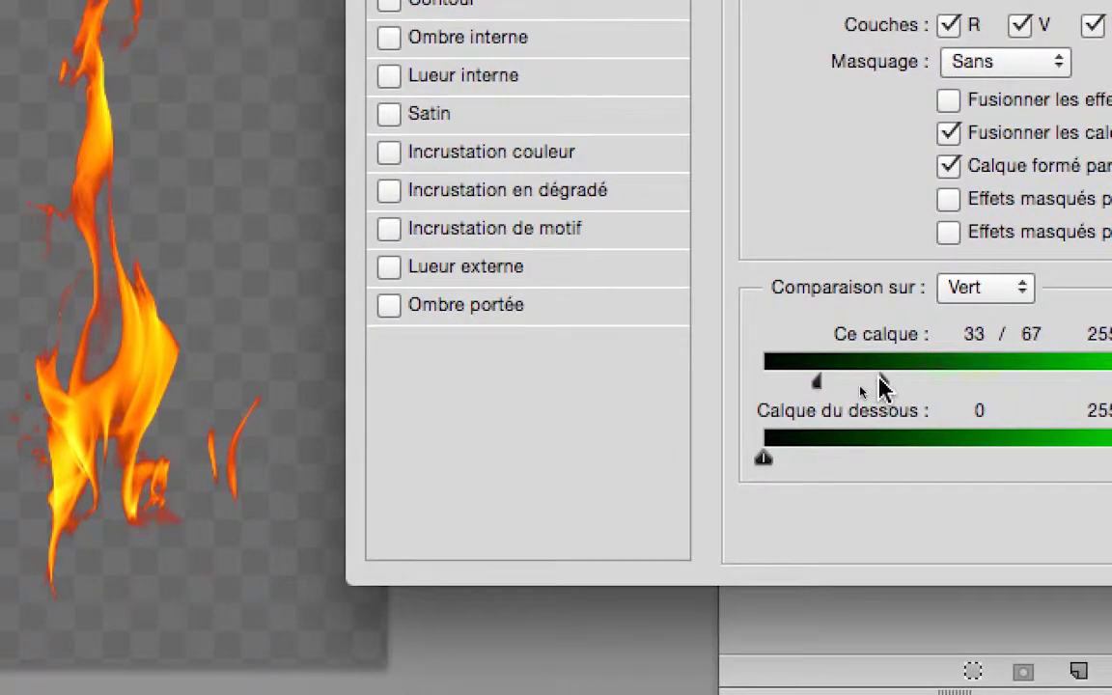
drag(816, 383, 901, 379)
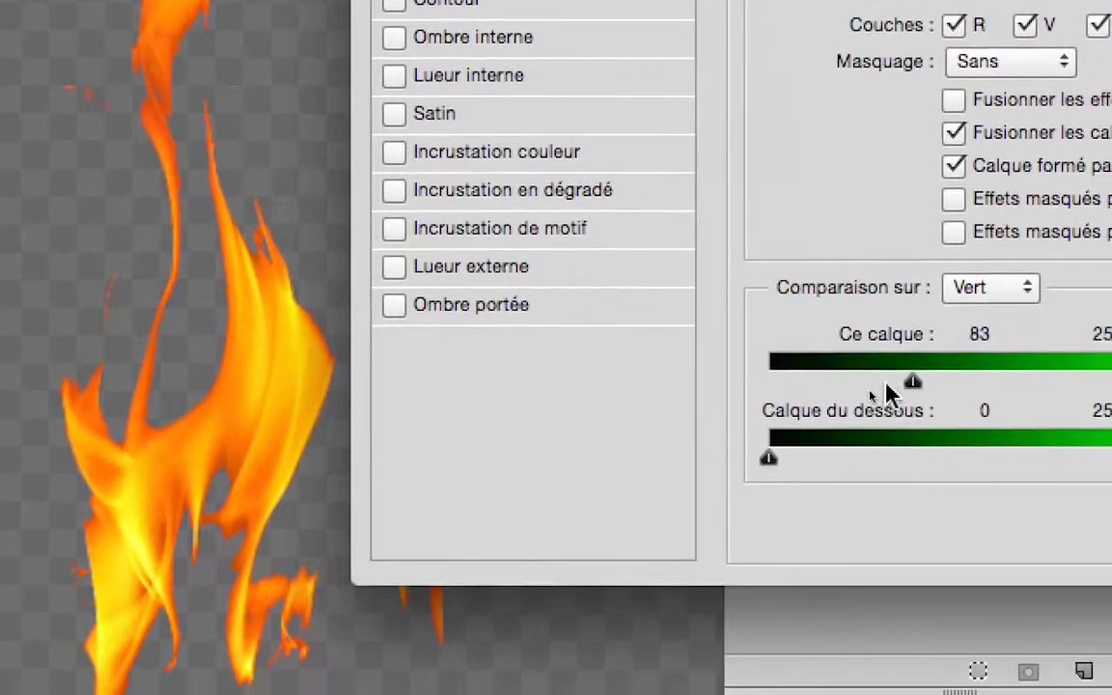
drag(912, 383, 850, 388)
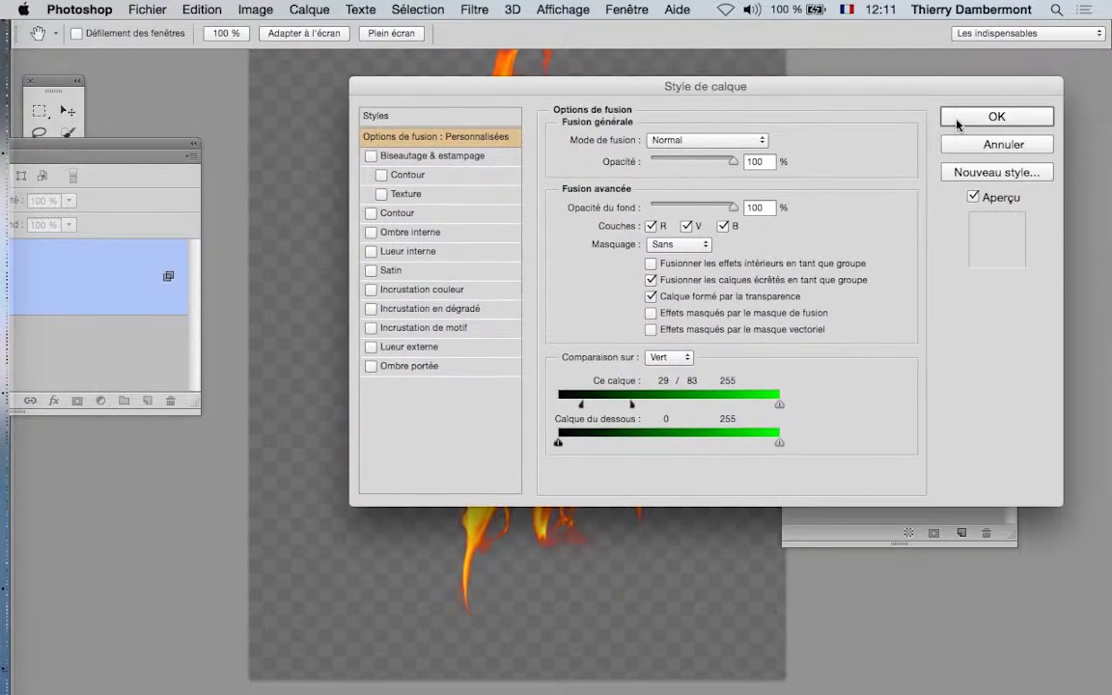
Accept the flame's blending options, show the whole flame, and close the Channels and Layers panels.
click(953, 115)
scroll(626, 260, down, 3)
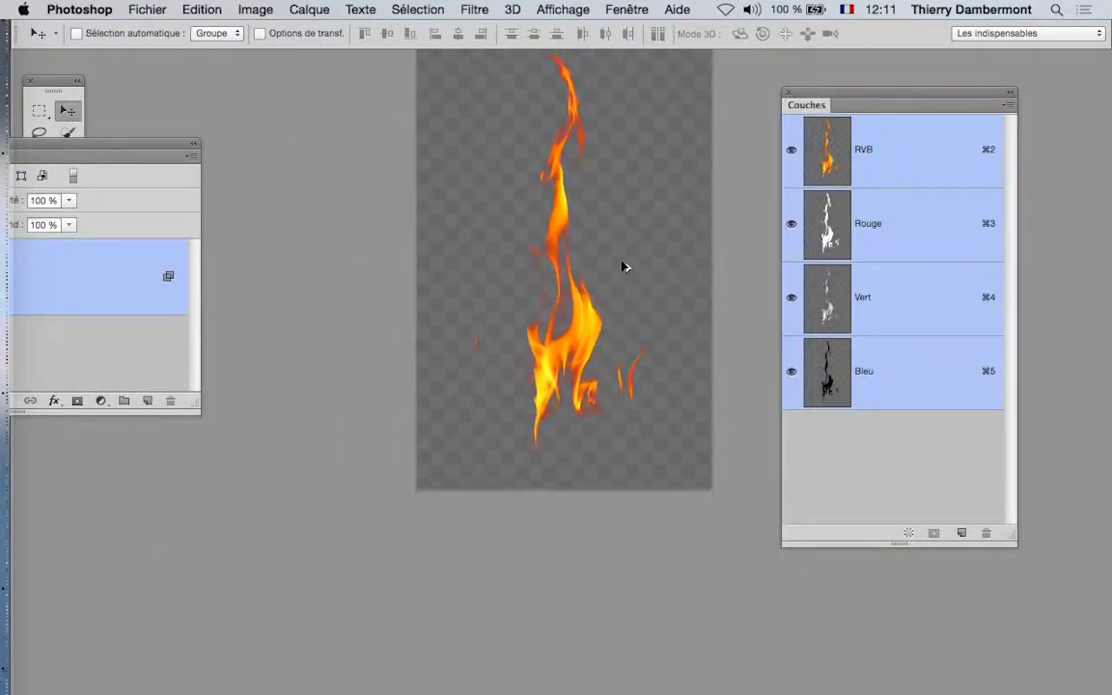
scroll(623, 264, down, 2)
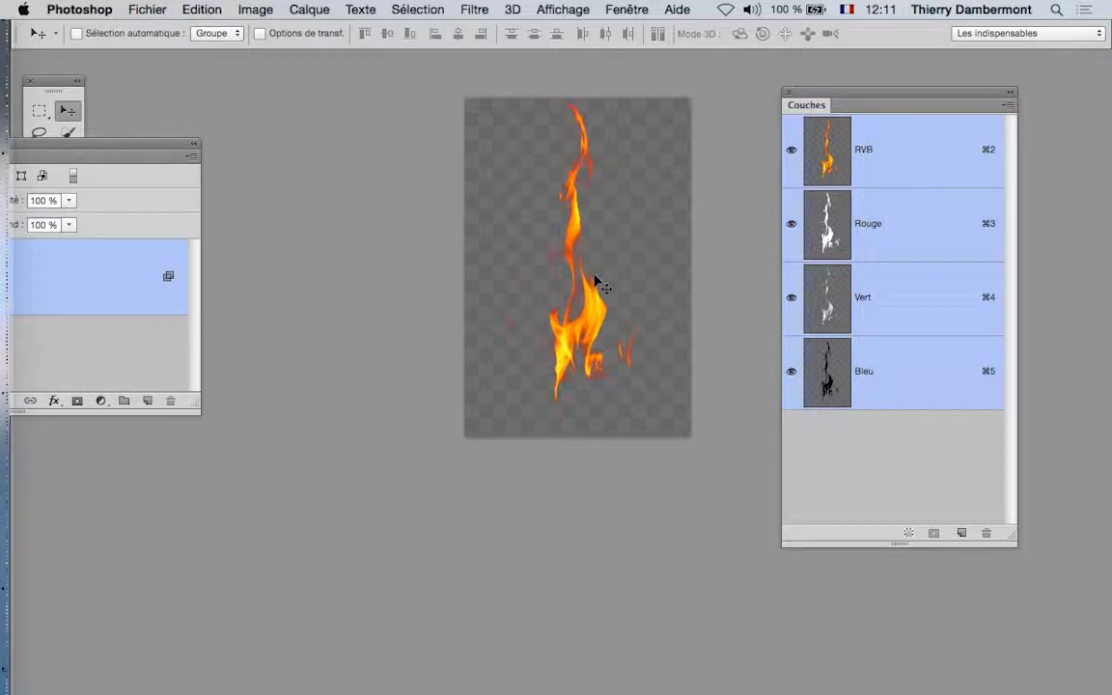
drag(145, 143, 347, 367)
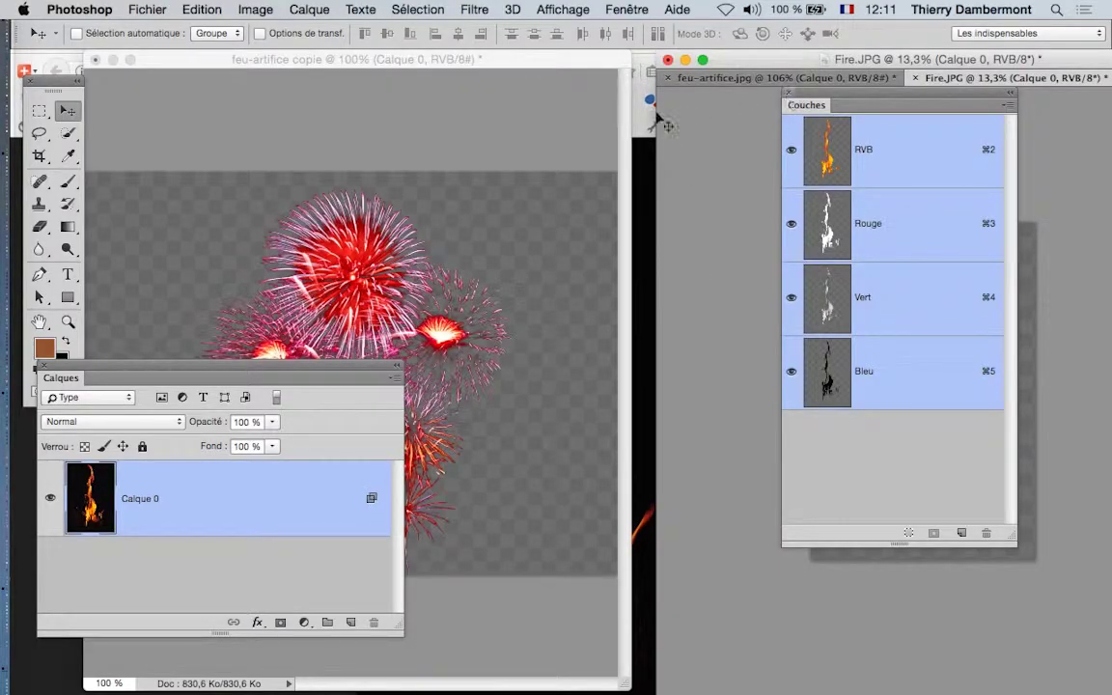
click(788, 92)
click(42, 368)
Open the recent file Freixenet_Wallpaper-10.psd and separate its window from the flame document.
click(148, 10)
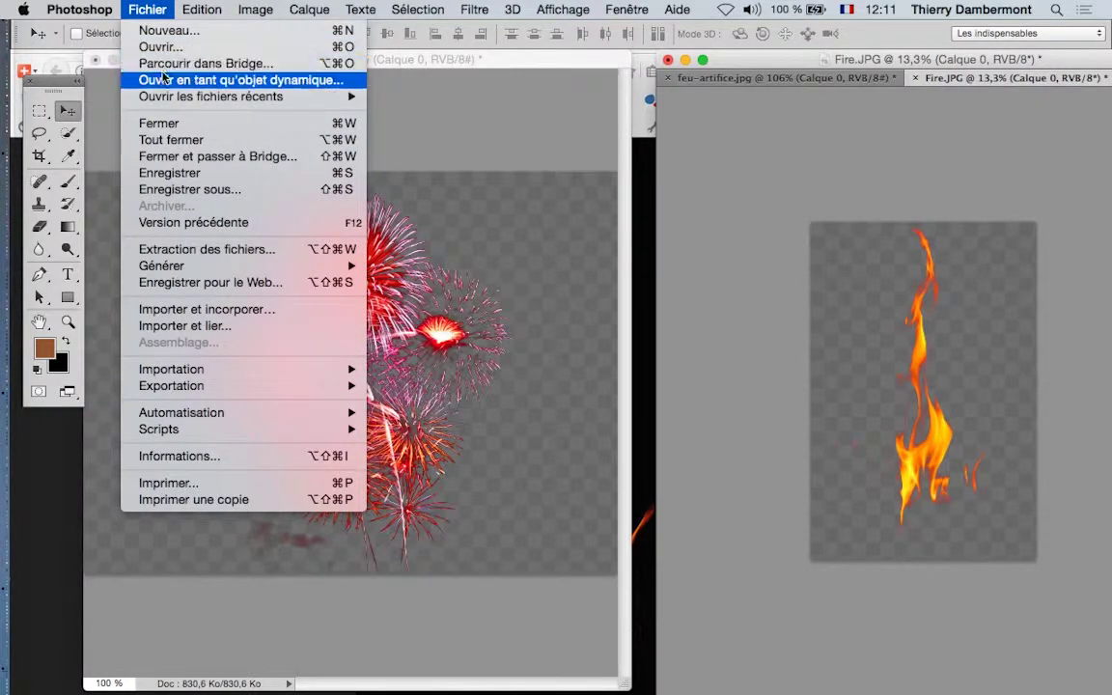
mouse_move(284, 96)
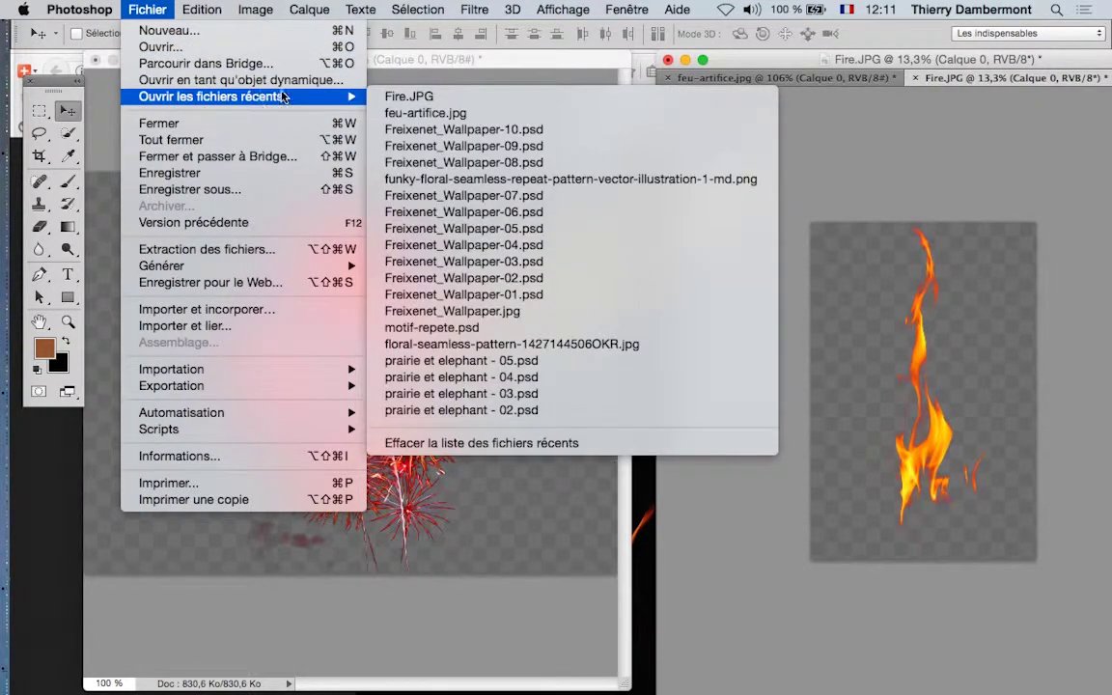
click(411, 128)
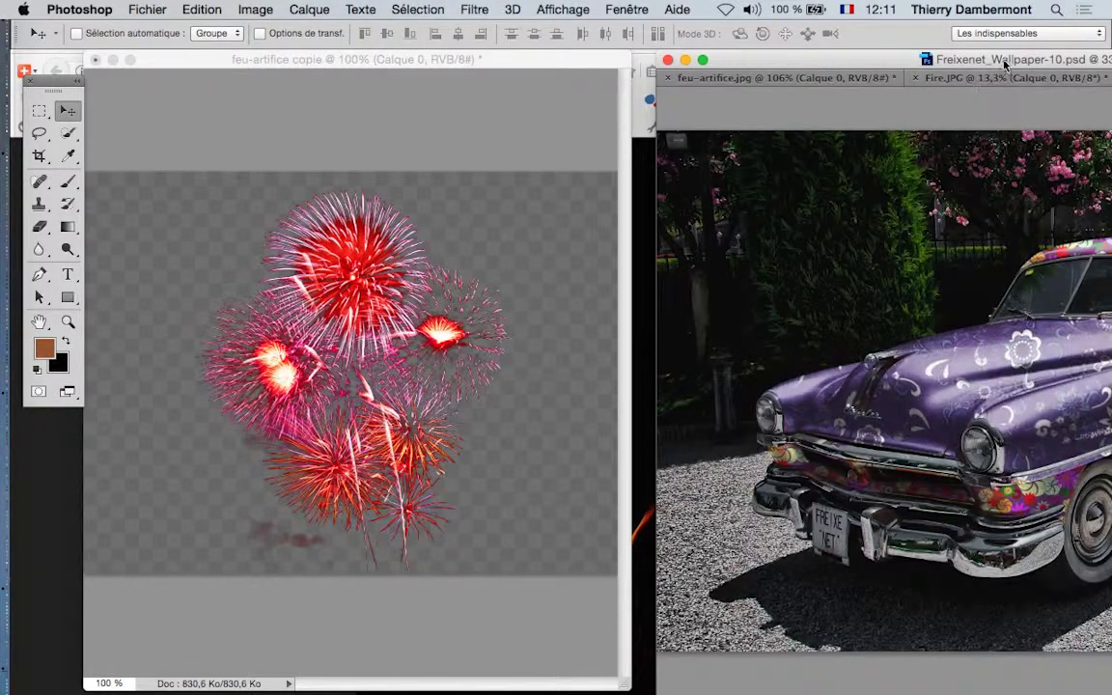
drag(1004, 63, 156, 66)
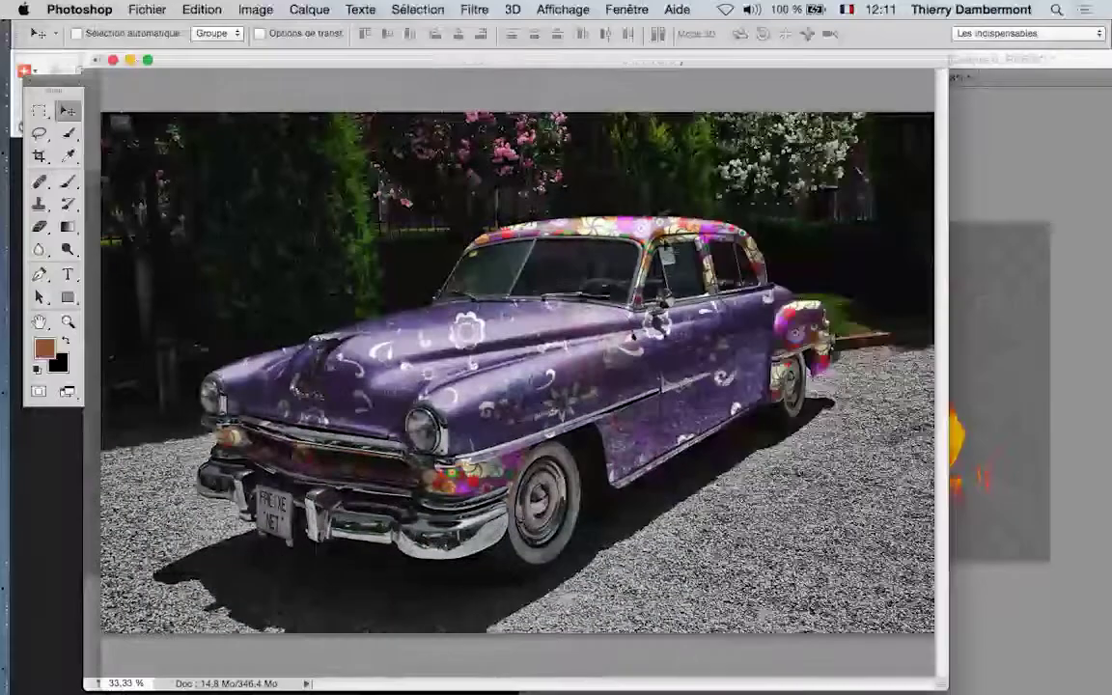
click(1033, 67)
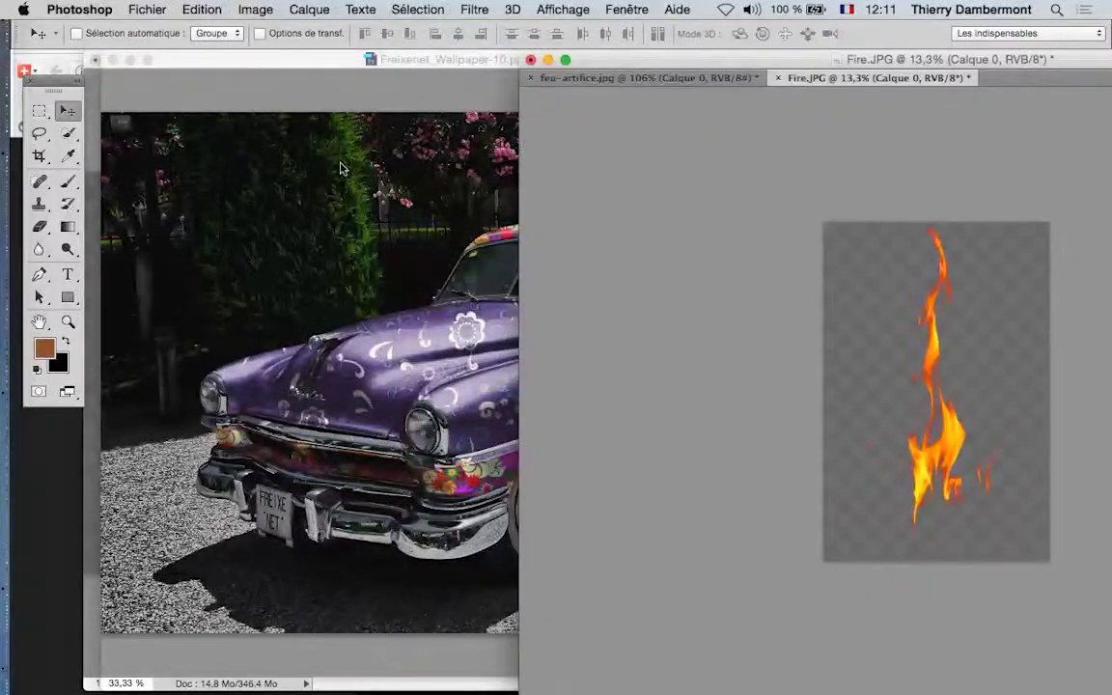
drag(917, 434, 342, 334)
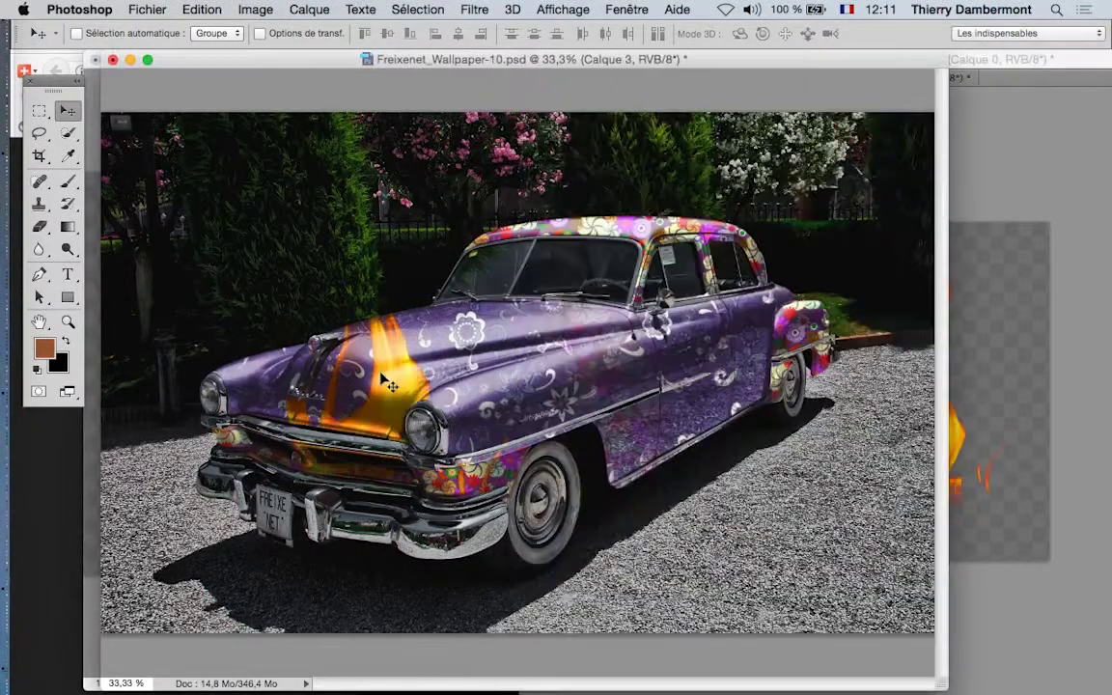
key(super+z)
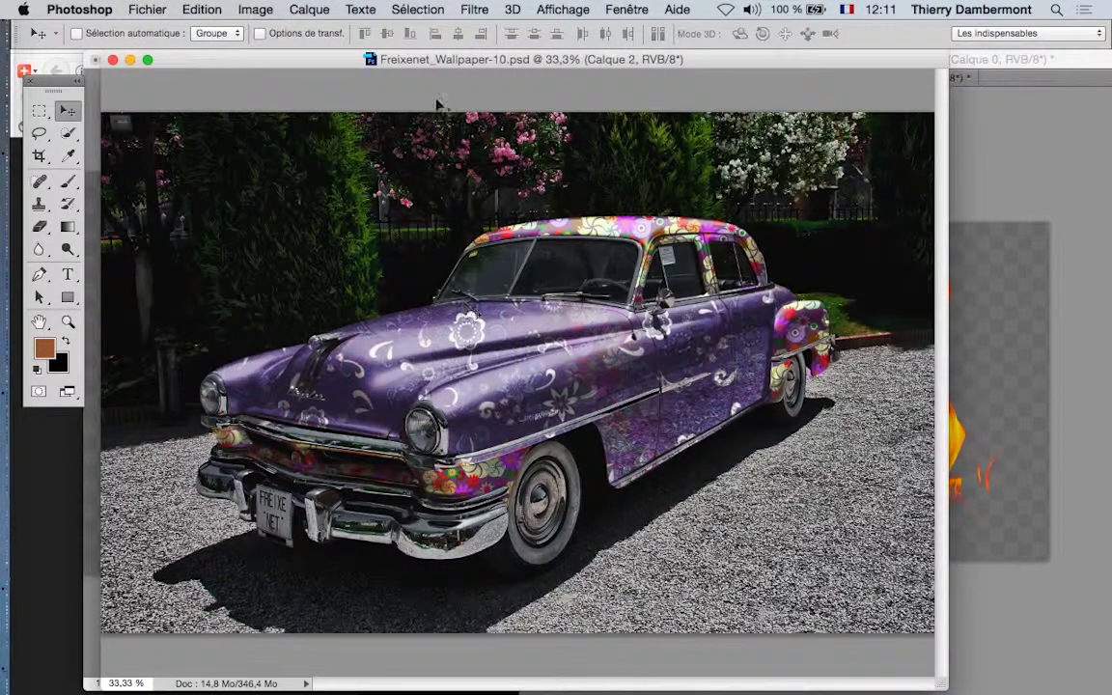
Show the car document's Layers panel, enlarge it, select the topmost layer reflets, and clear the panel off the upper part of the car.
click(622, 9)
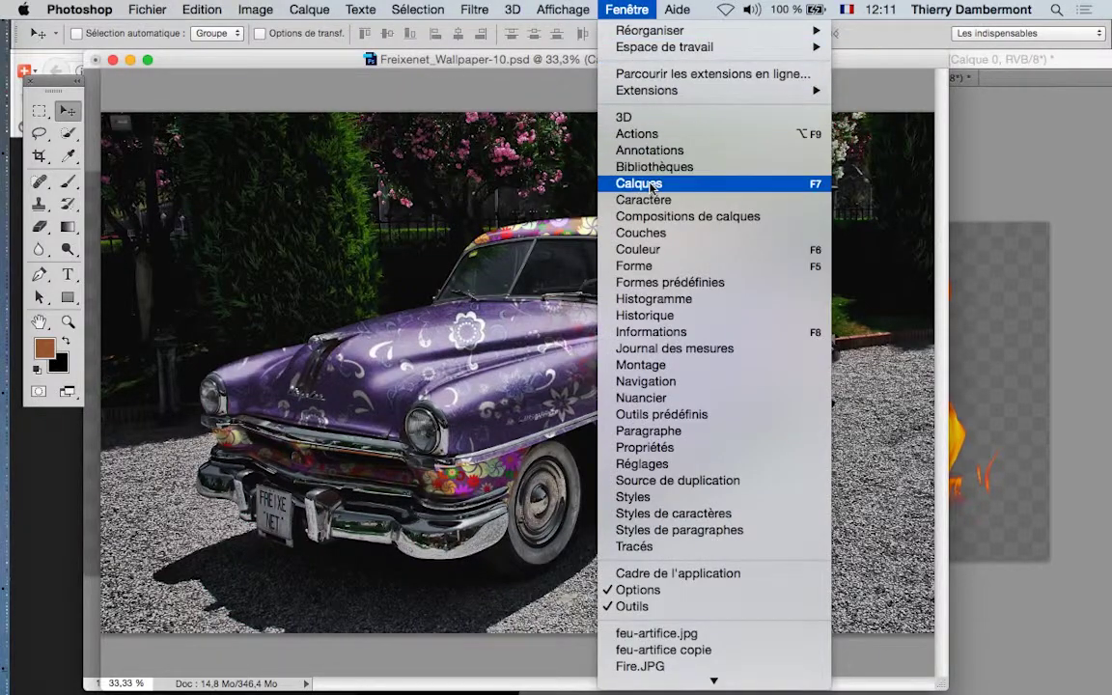
click(591, 179)
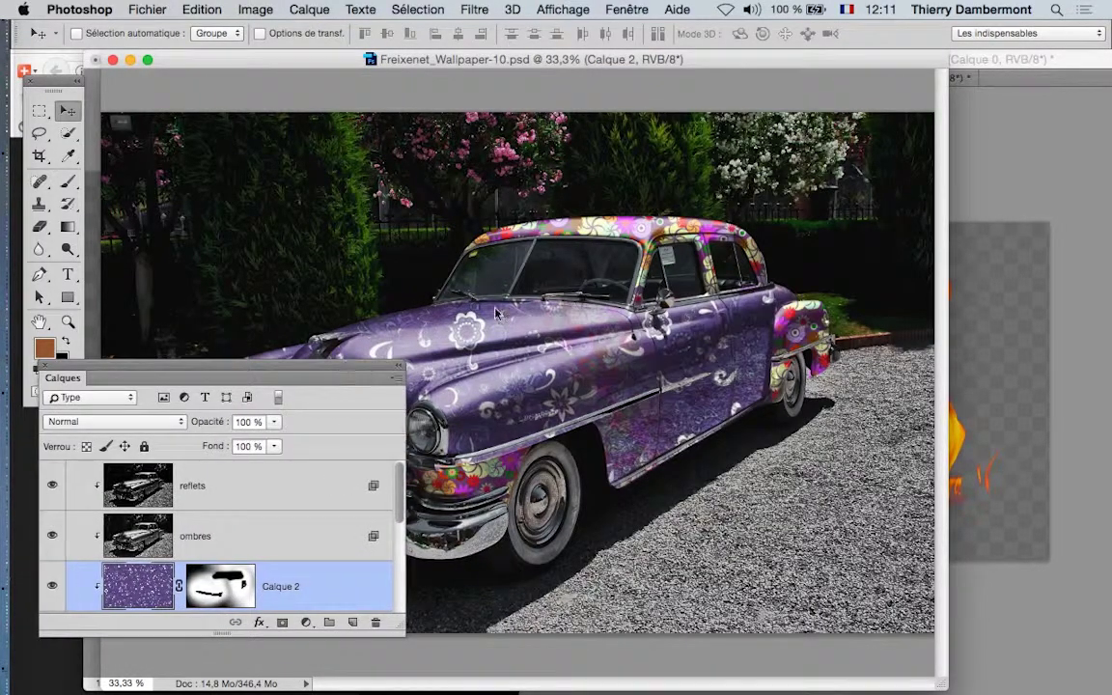
drag(317, 384, 544, 103)
drag(614, 345, 630, 592)
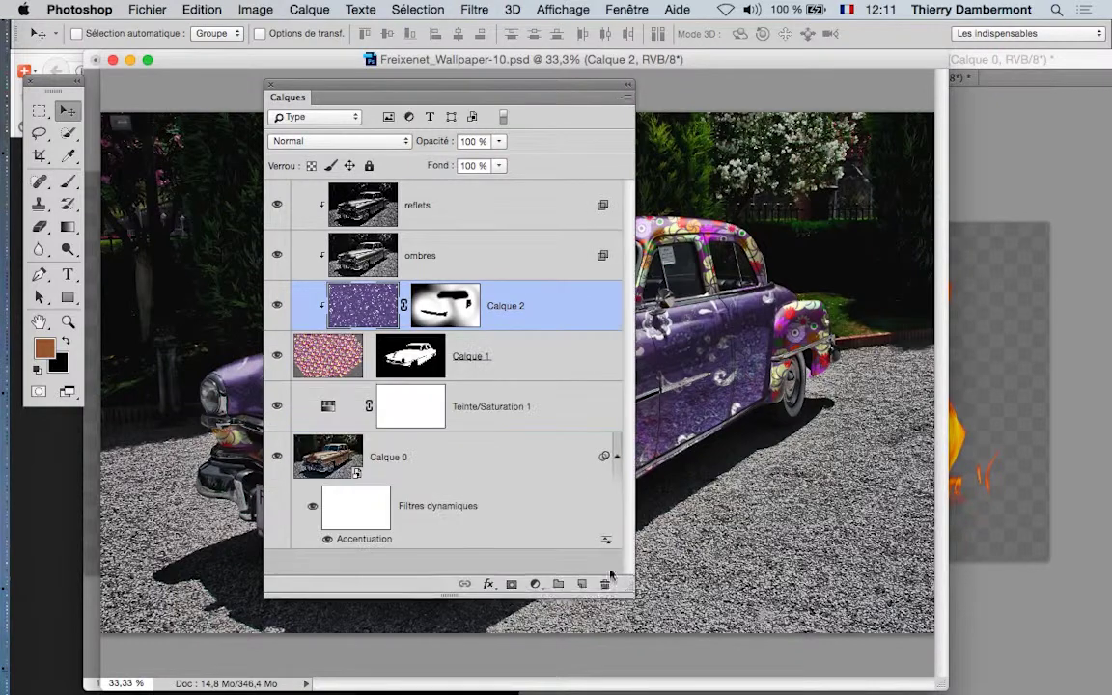
click(422, 476)
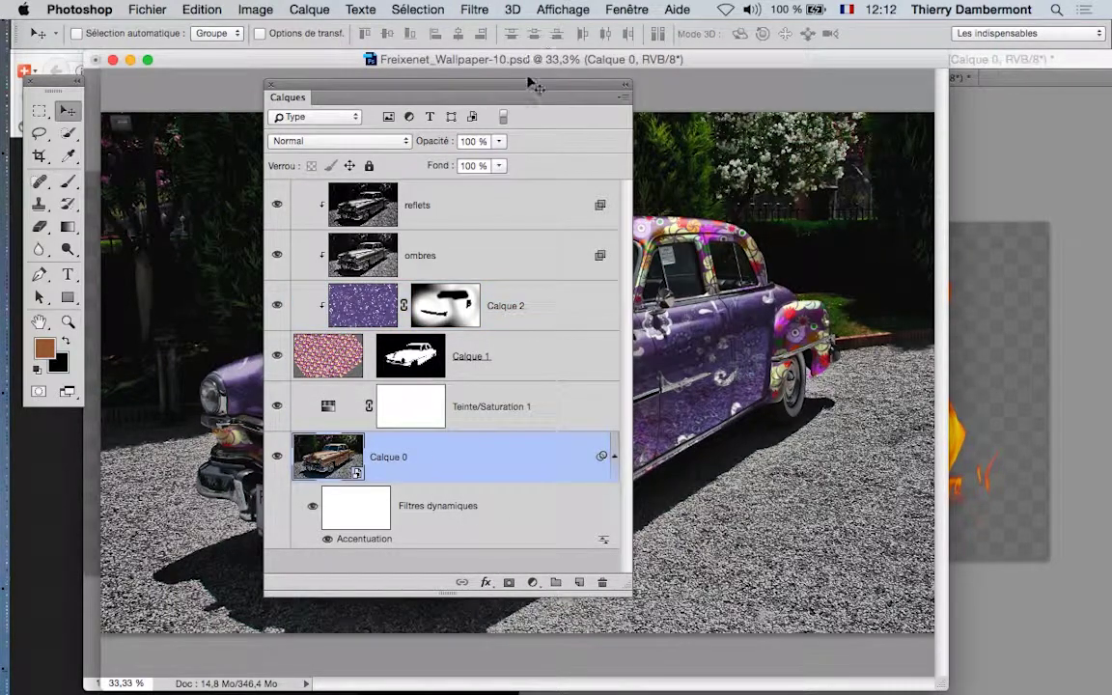
click(425, 199)
drag(520, 88, 370, 394)
Copy the isolated flame from Fire.JPG onto the car above the reflets layer, and uncover the car's front from the Layers panel.
click(956, 60)
drag(700, 410, 559, 326)
scroll(422, 305, down, 4)
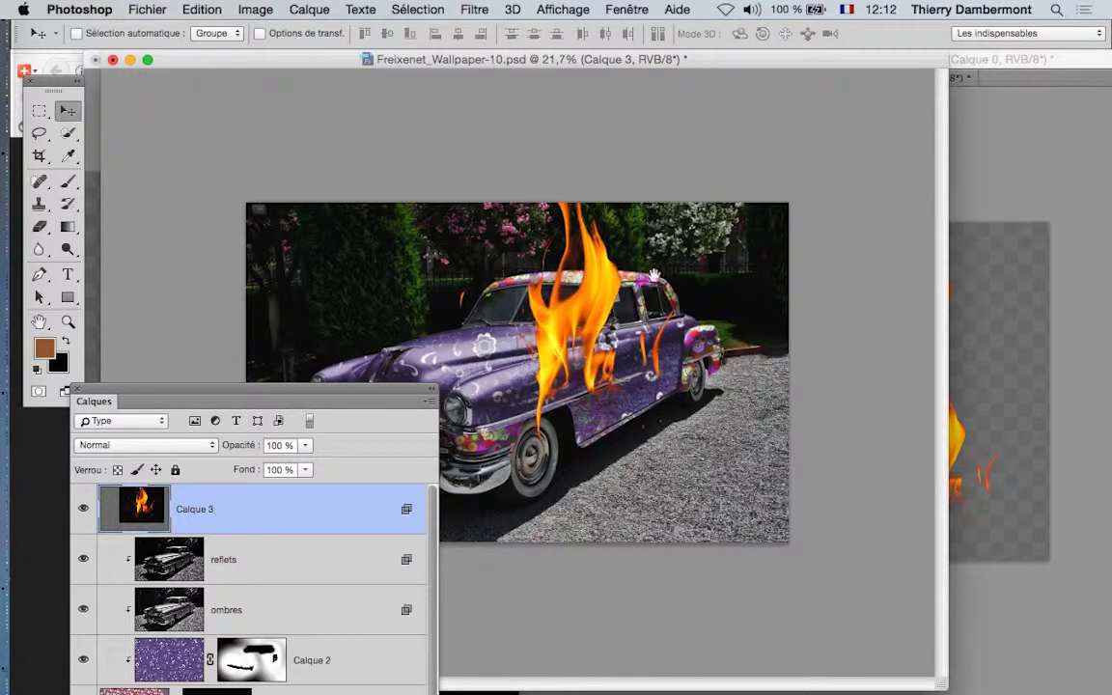
drag(303, 390, 560, 490)
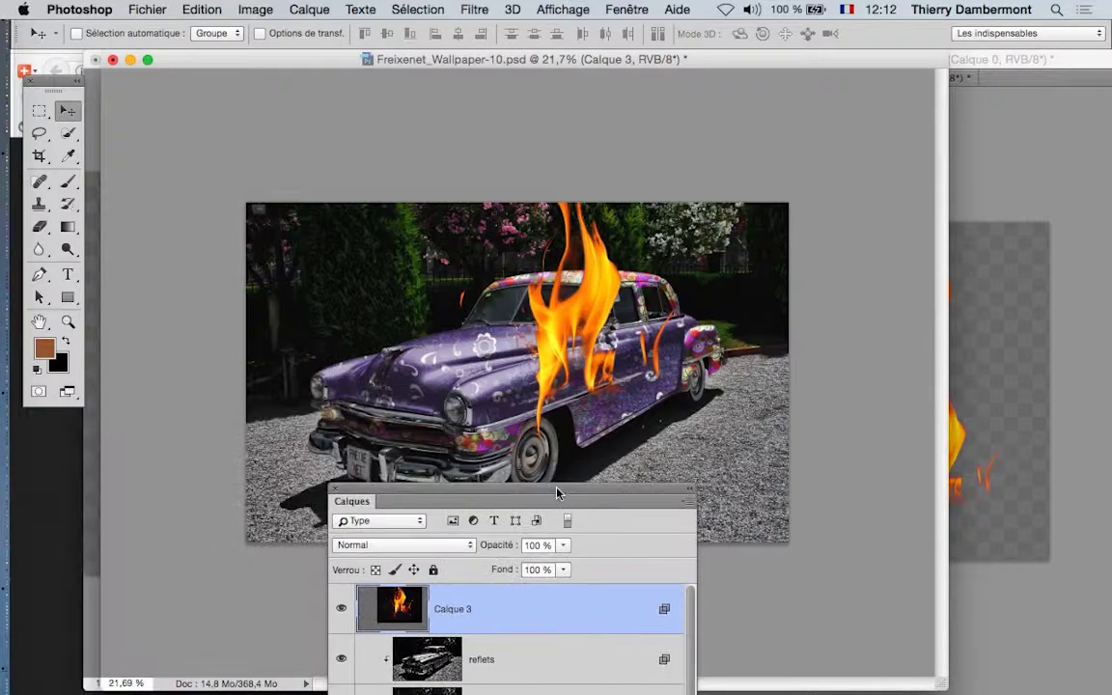
Try to apply the Flame render filter (Flamme) to Calque 3.
click(493, 9)
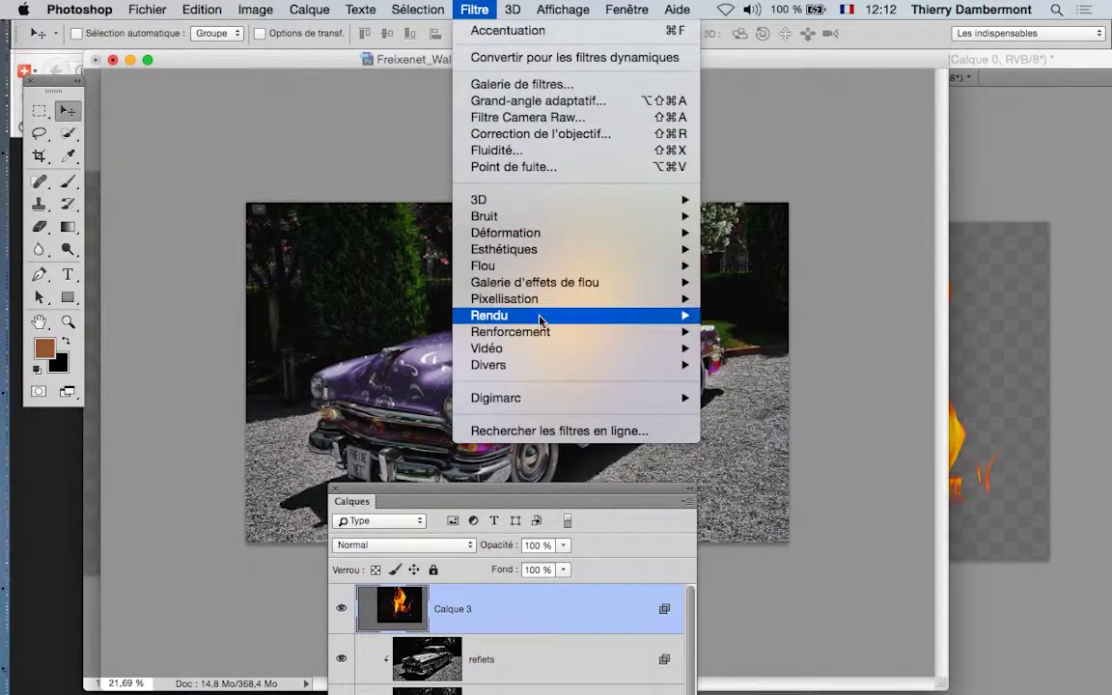
mouse_move(586, 316)
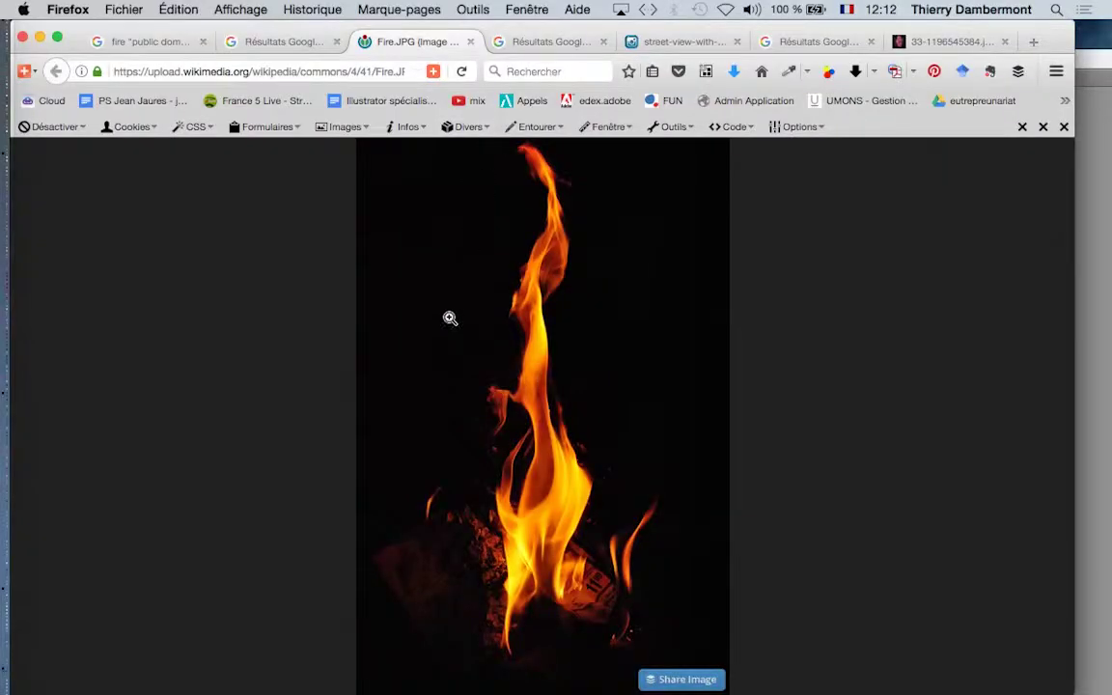
key(super+Tab)
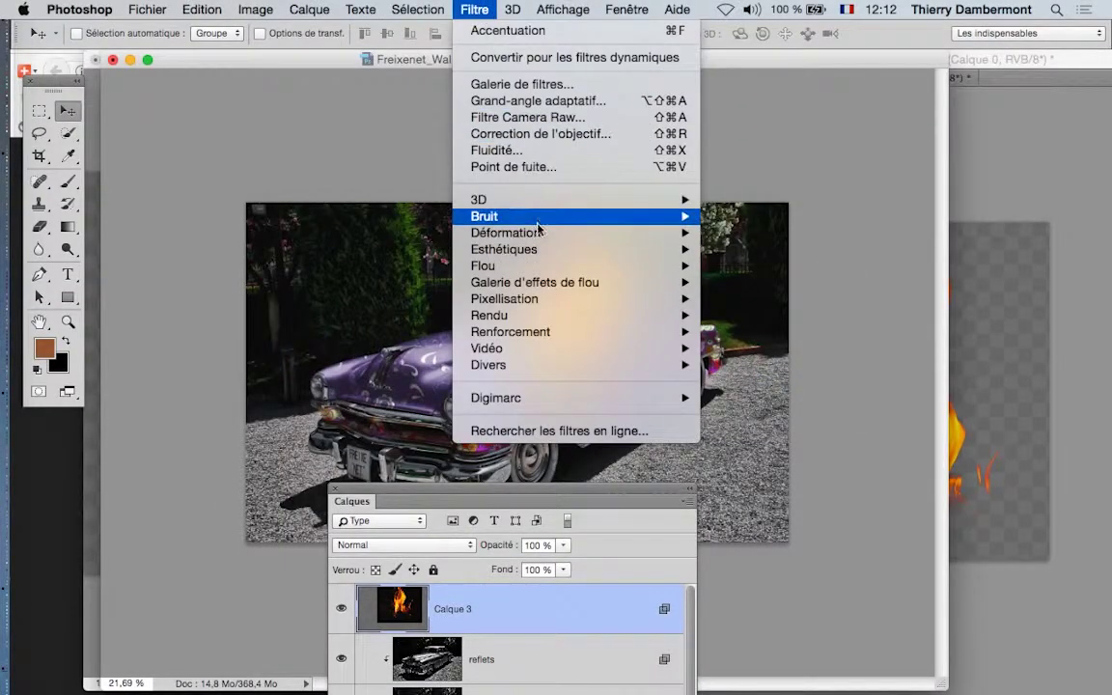
mouse_move(538, 318)
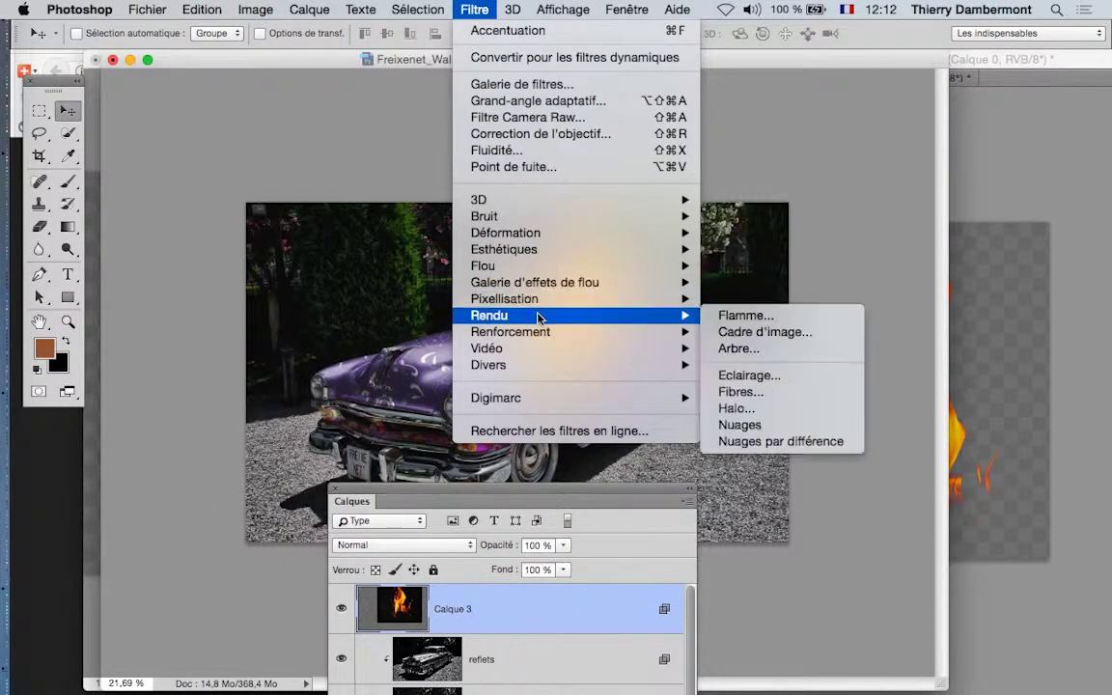
click(726, 315)
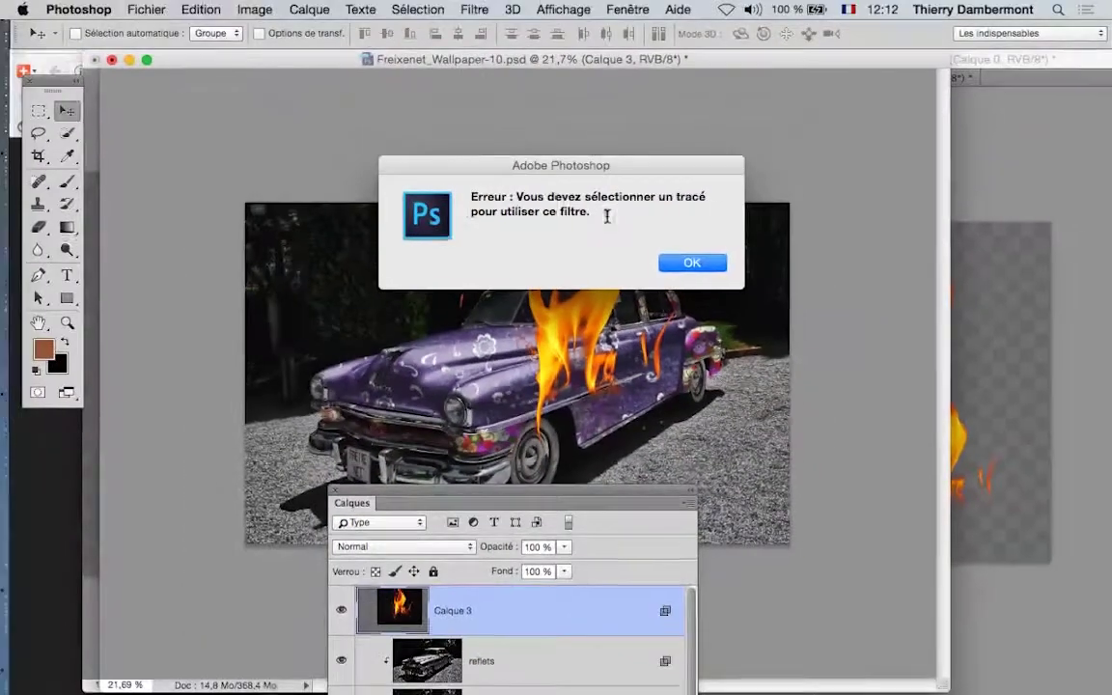
click(778, 307)
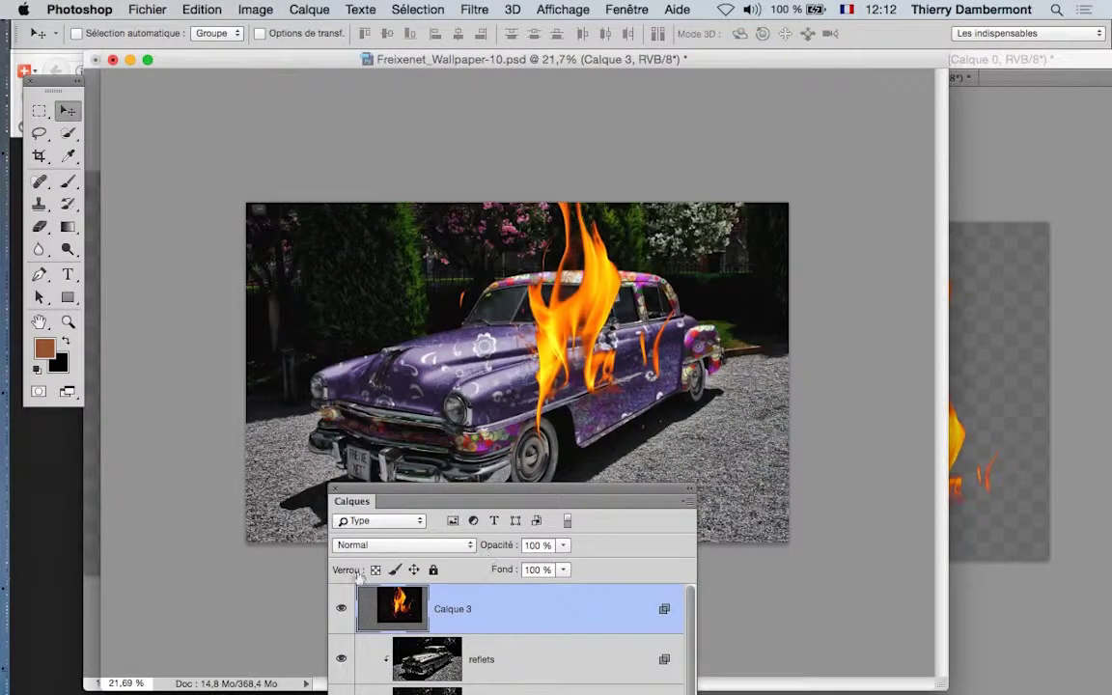
Hide Calque 3 and trace an open Pen path along the upper outline of the car's hood, windshield and roof.
click(340, 608)
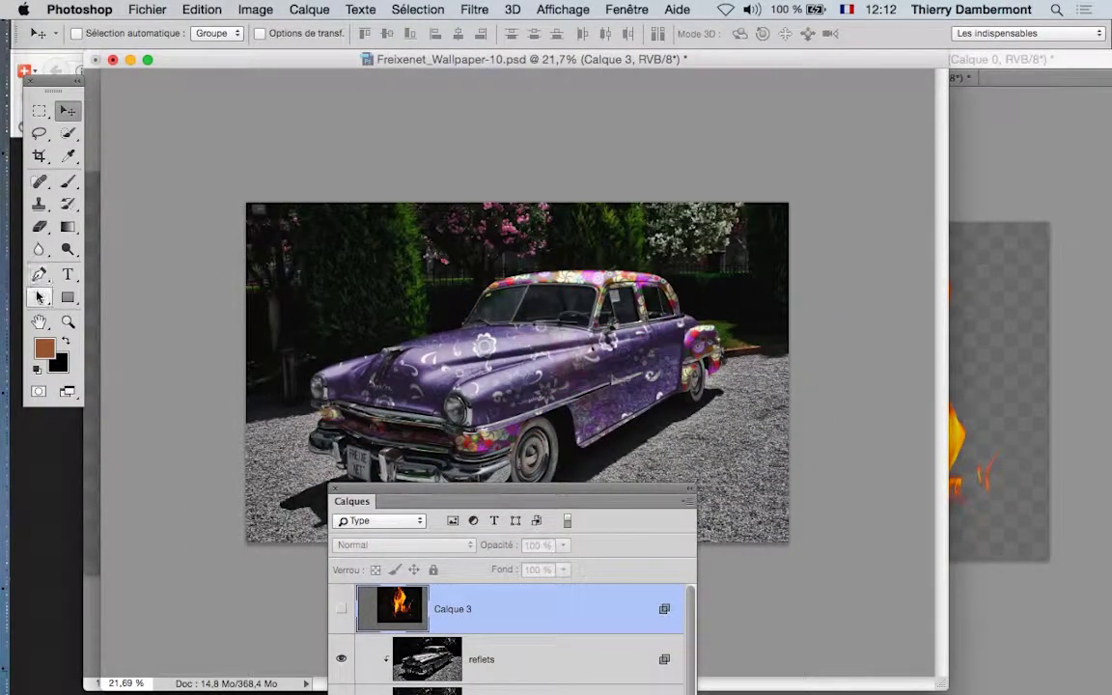
key(p)
scroll(420, 380, up, 3)
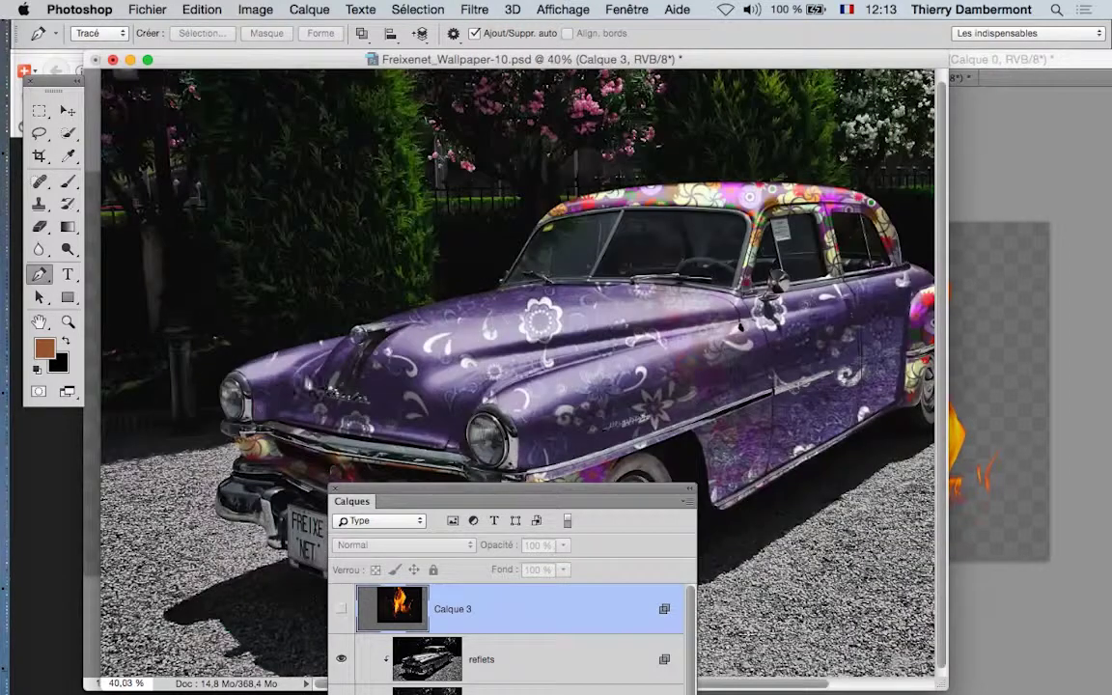
drag(328, 338, 504, 293)
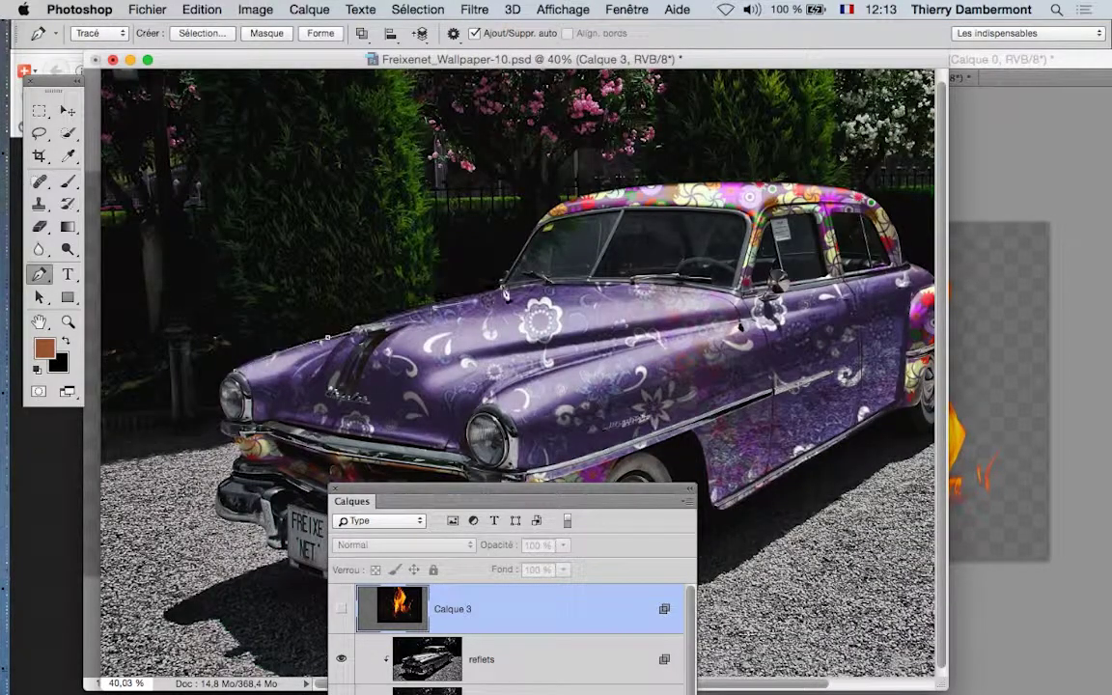
click(533, 219)
click(590, 190)
click(711, 180)
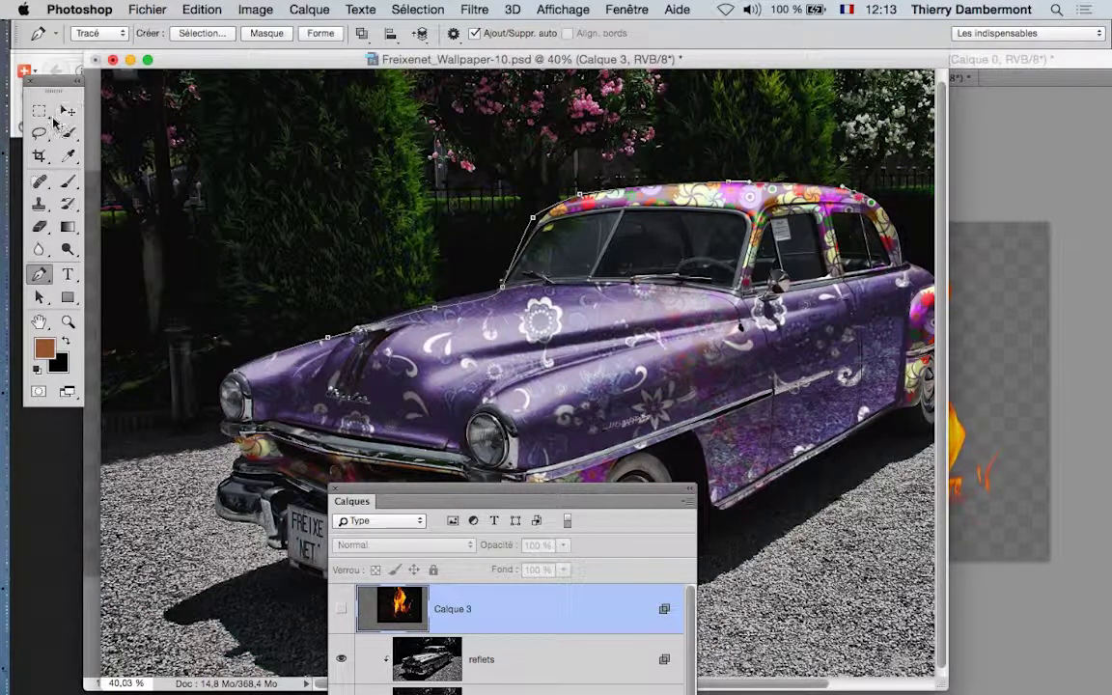
Try to reach the Flame render filter for the car path with the Pen, Move and Path Selection tools on hidden Calque 3.
click(474, 10)
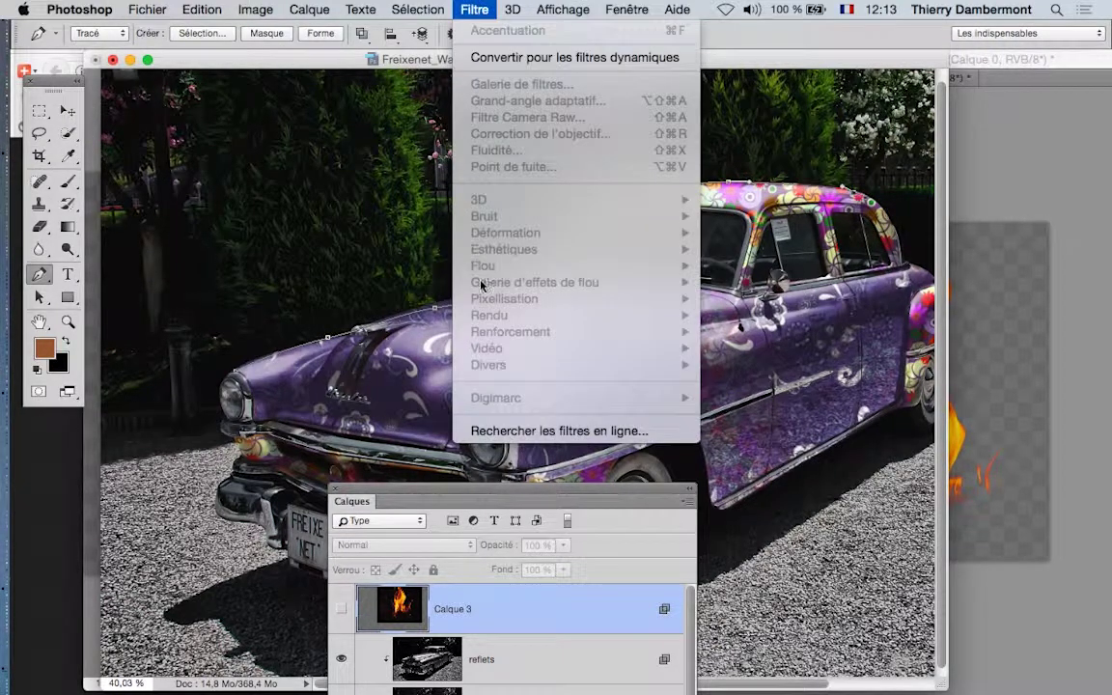
click(65, 111)
click(67, 112)
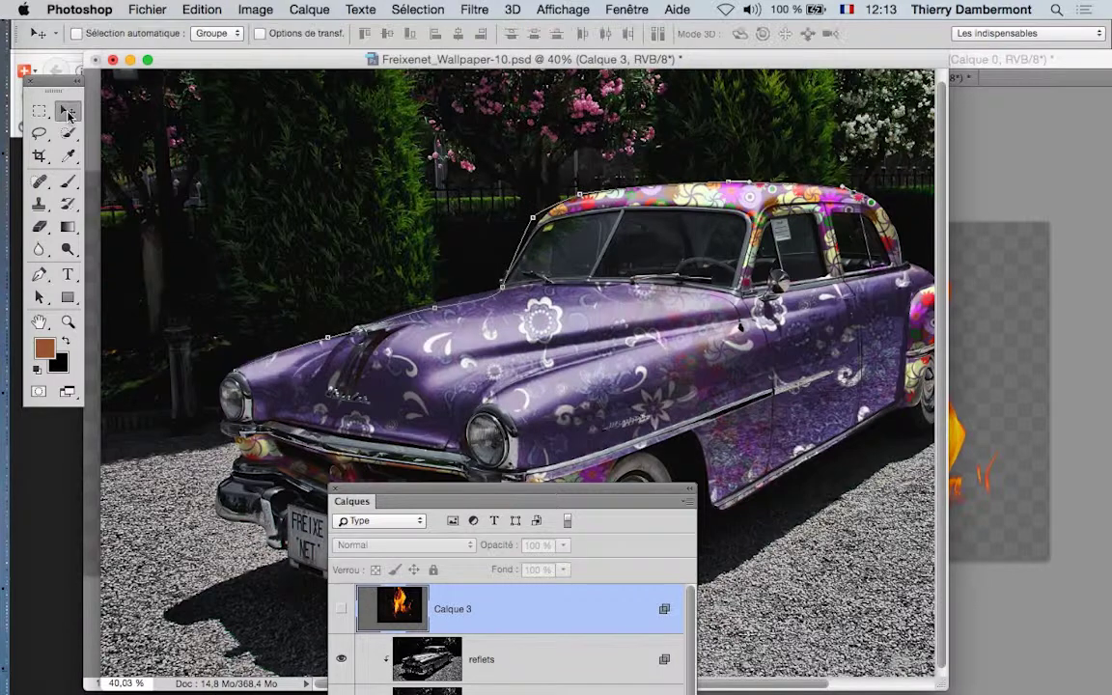
click(474, 10)
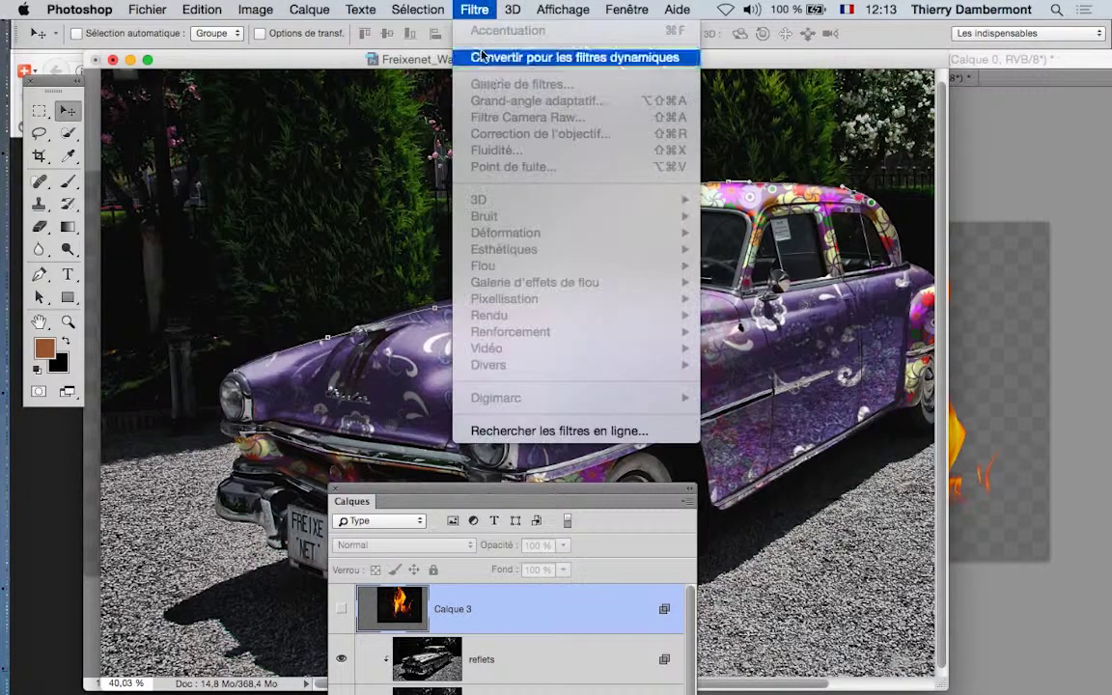
click(60, 116)
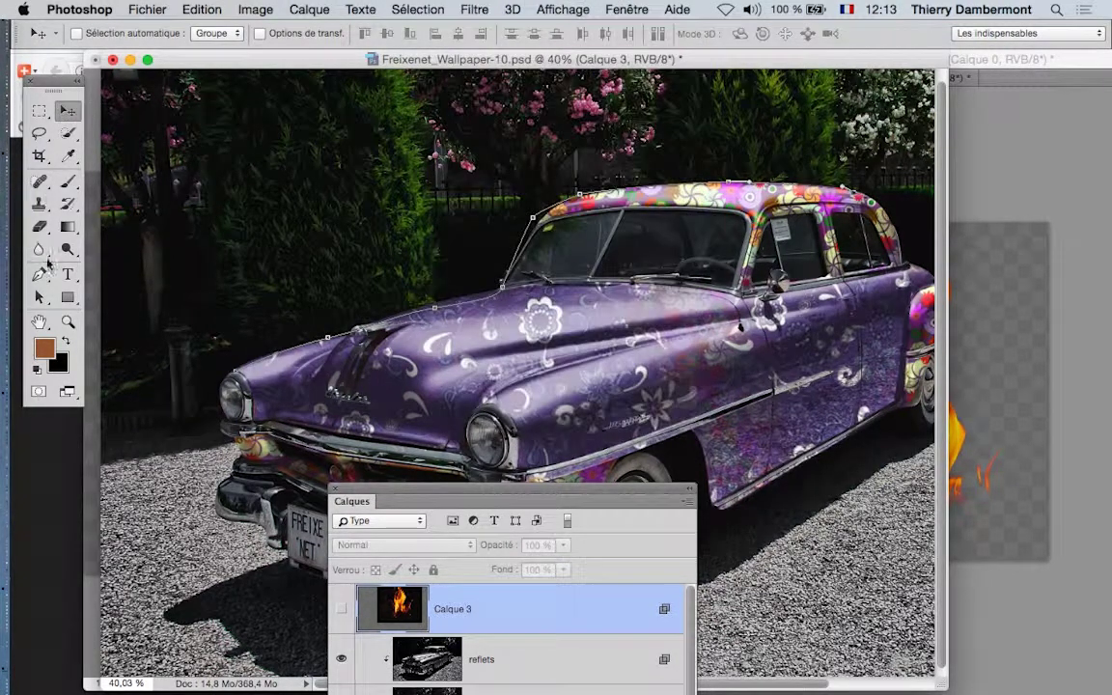
key(a)
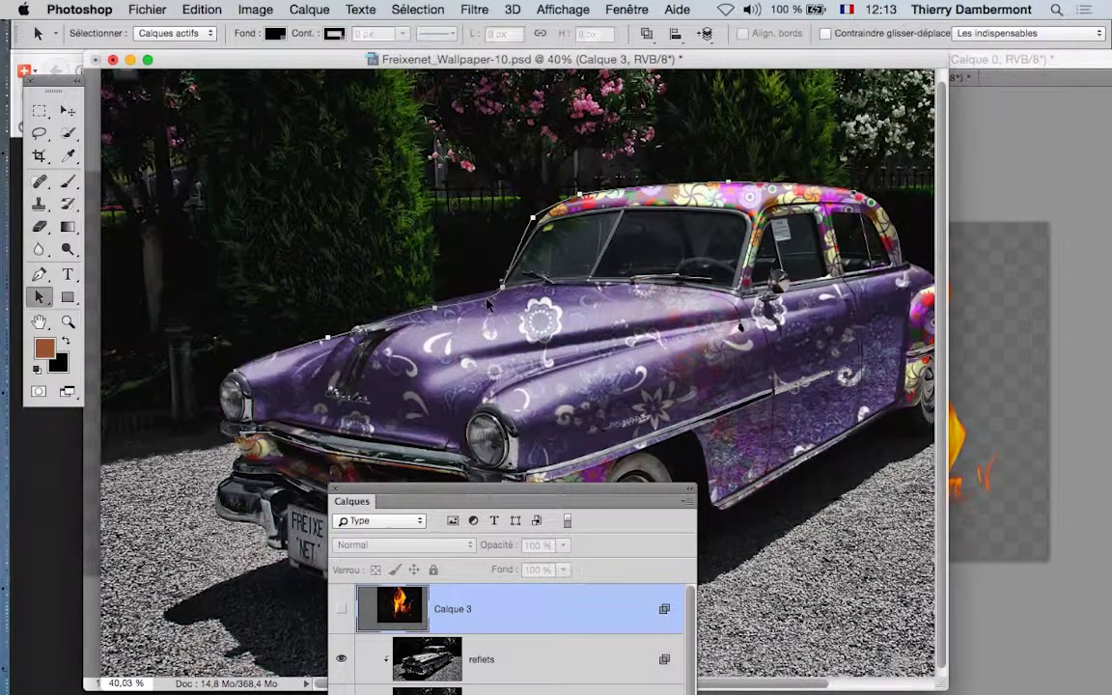
click(491, 9)
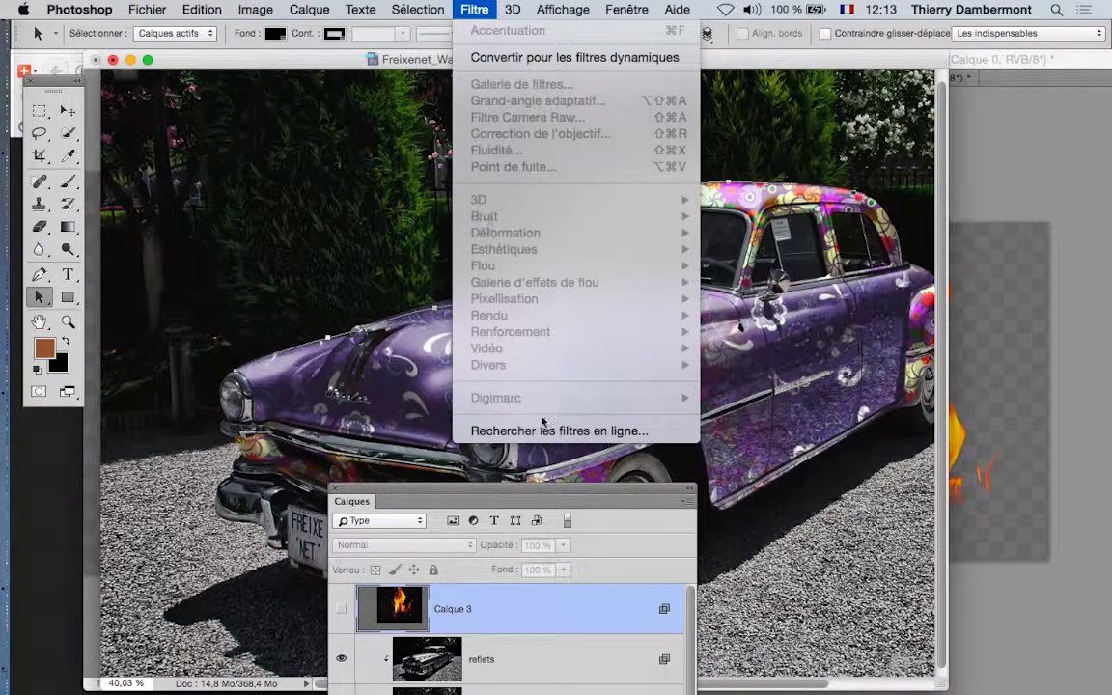
click(530, 450)
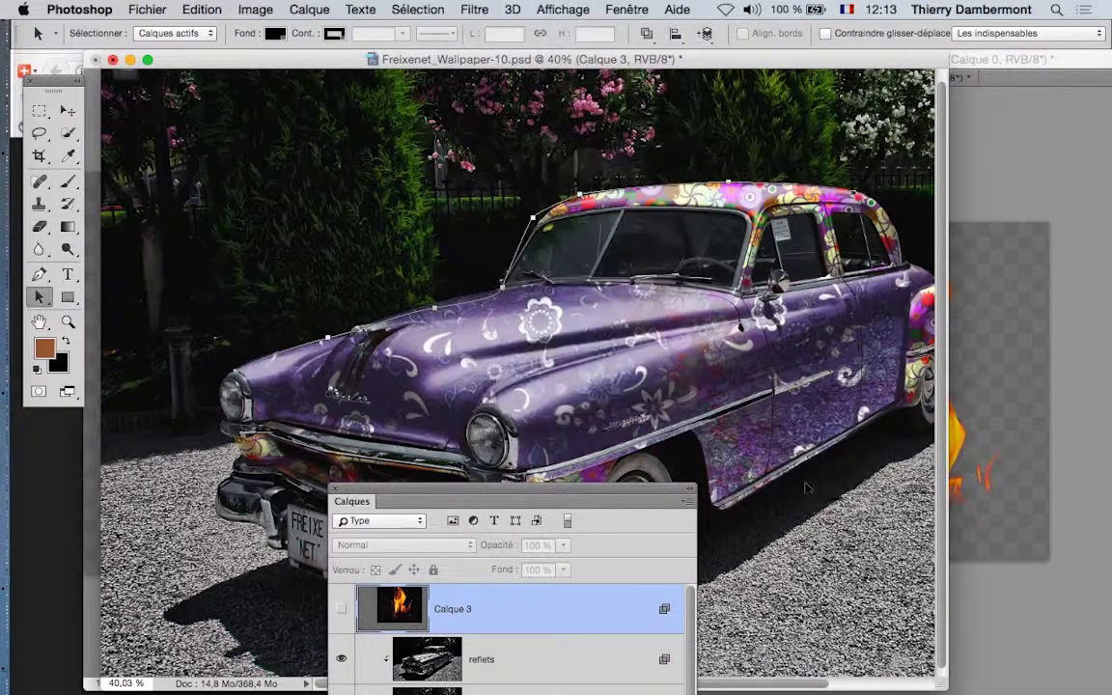
Bring the full layer stack into view beside the car and select the reflets layer.
scroll(473, 409, down, 3)
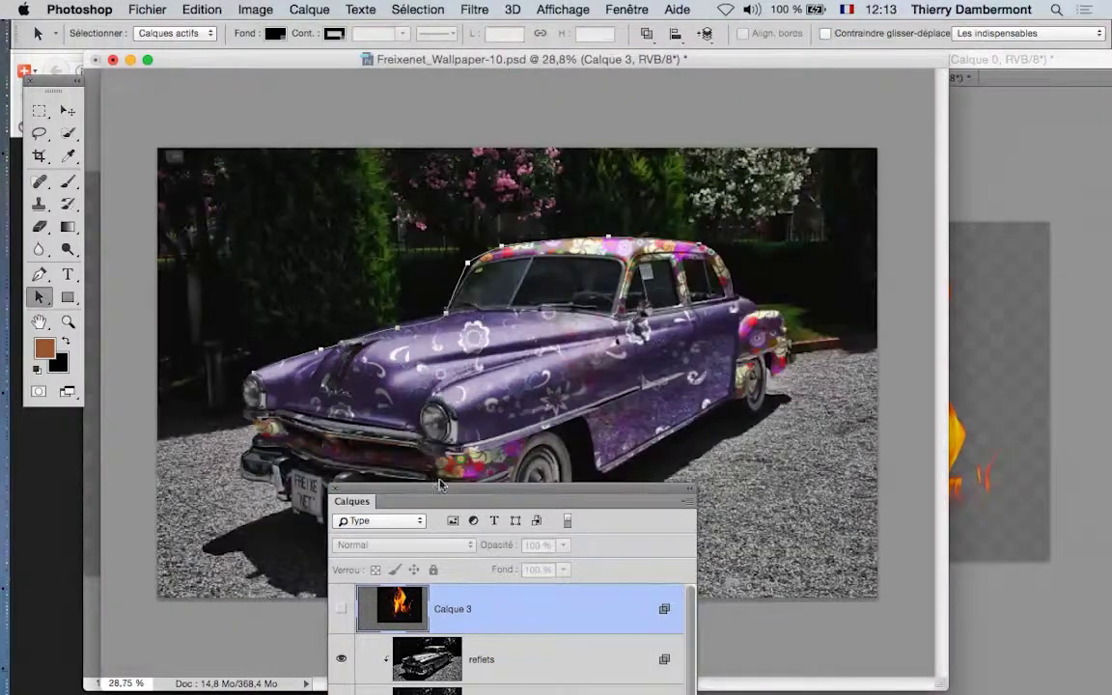
drag(474, 494, 859, 68)
click(710, 369)
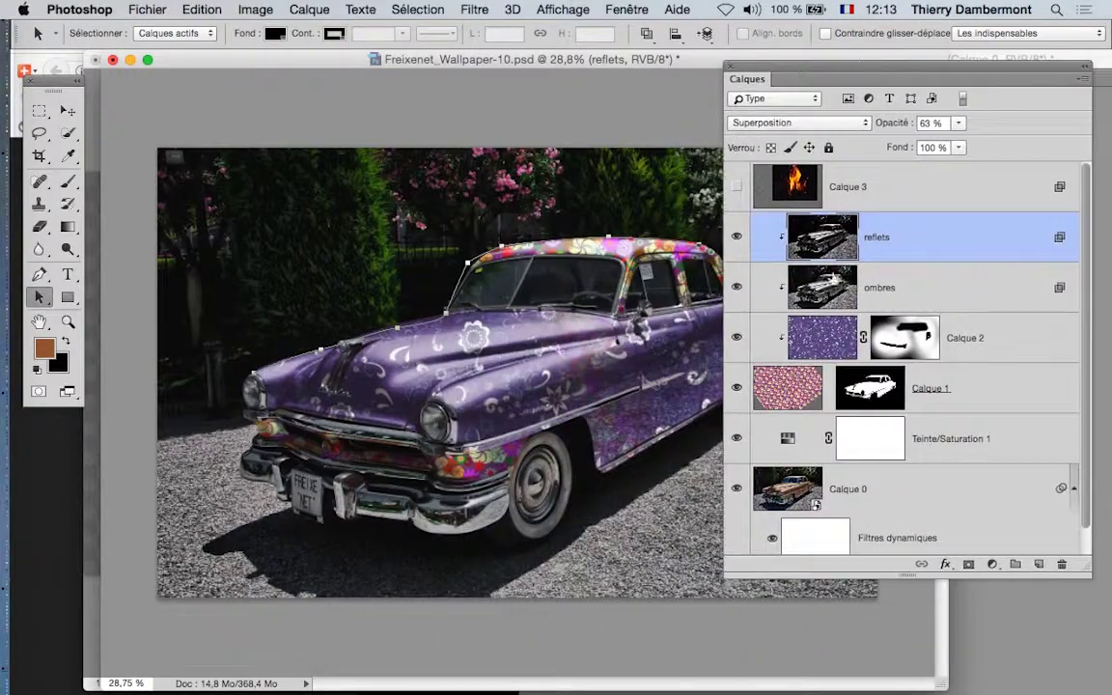
Create a new layer above the reflets layer and start the Flame render filter (Flamme) on it for the car path.
click(1038, 564)
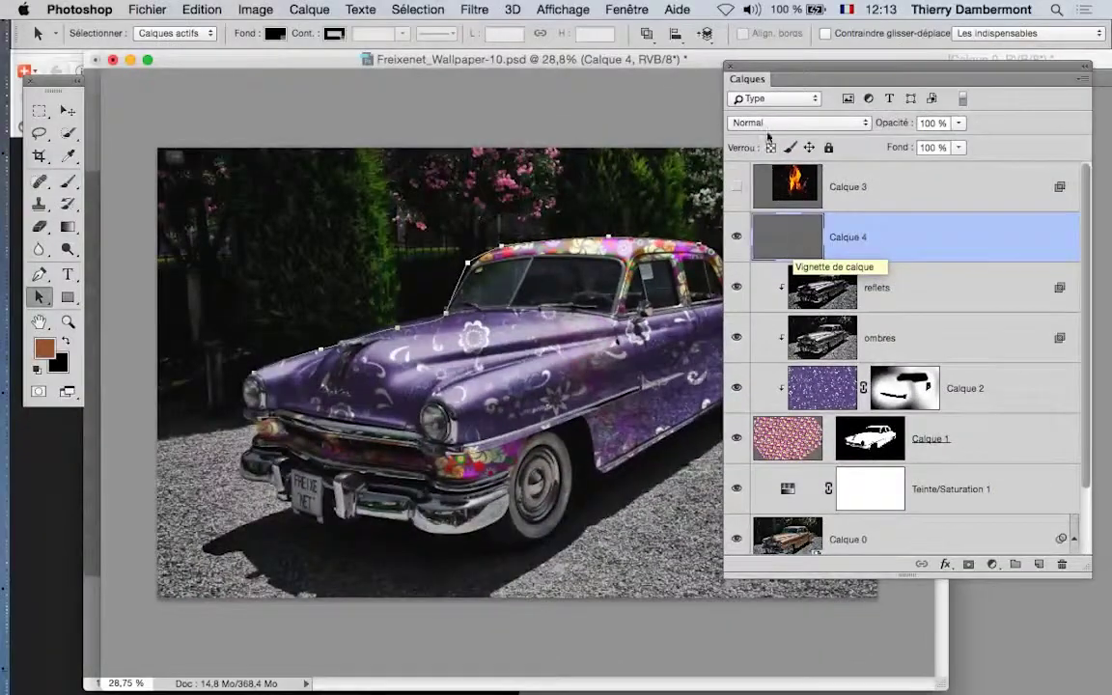
drag(778, 73, 295, 462)
click(474, 8)
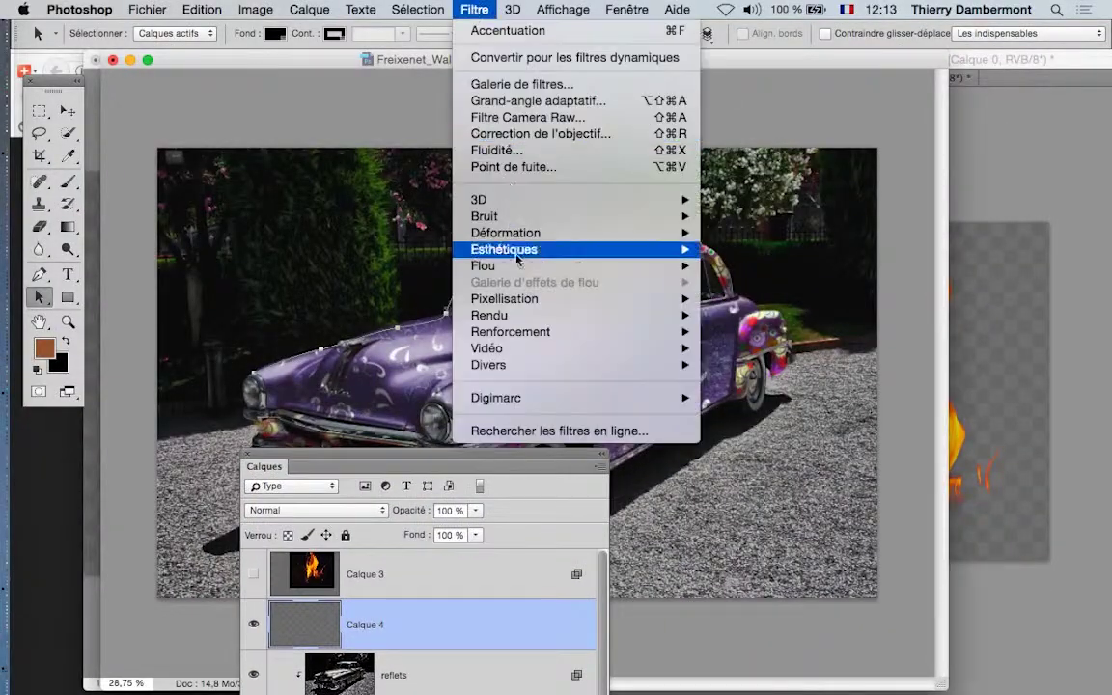
mouse_move(534, 317)
click(736, 316)
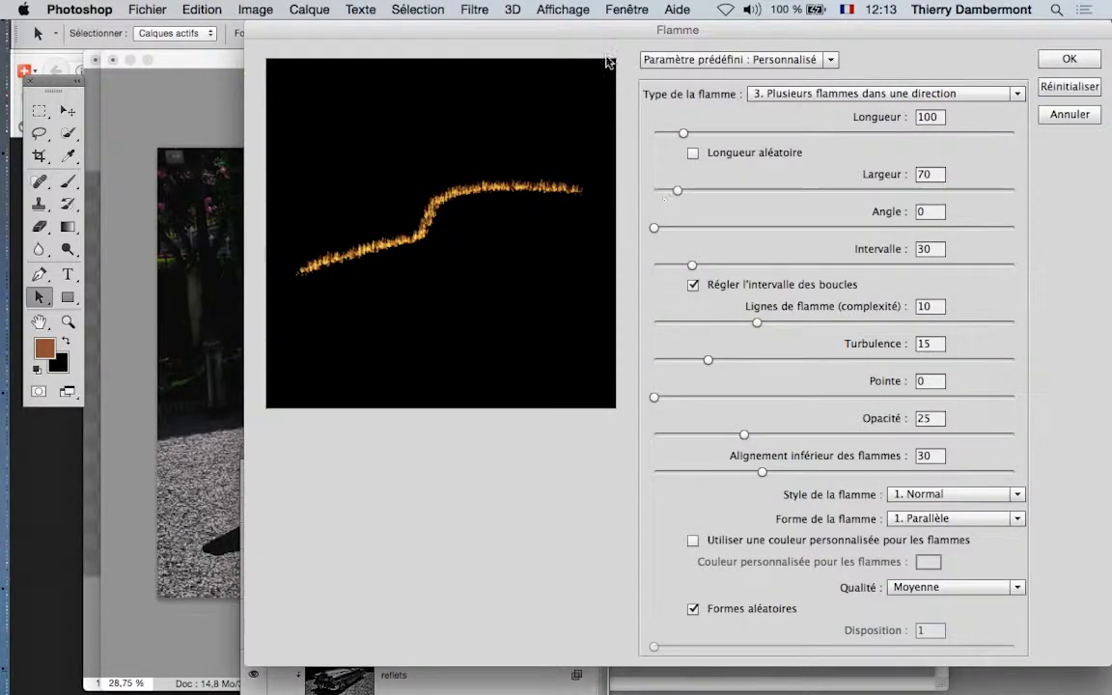
drag(598, 32, 530, 62)
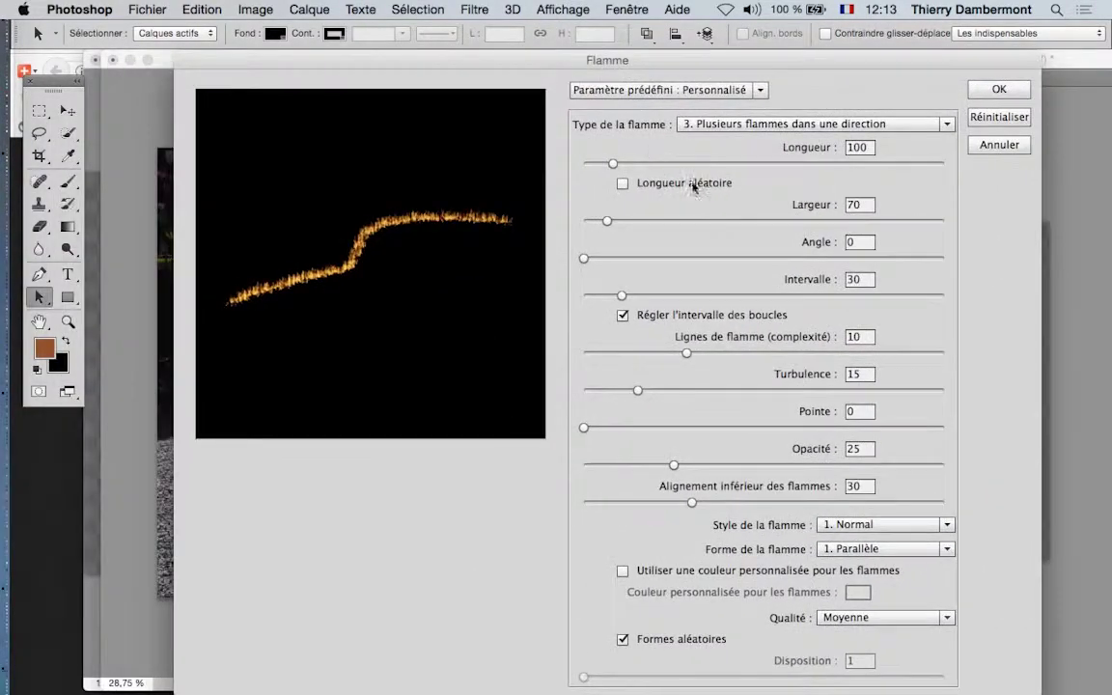
Set the flames' length (Longueur) to 171, width (Largeur) to 127 and angle to 19.
click(640, 165)
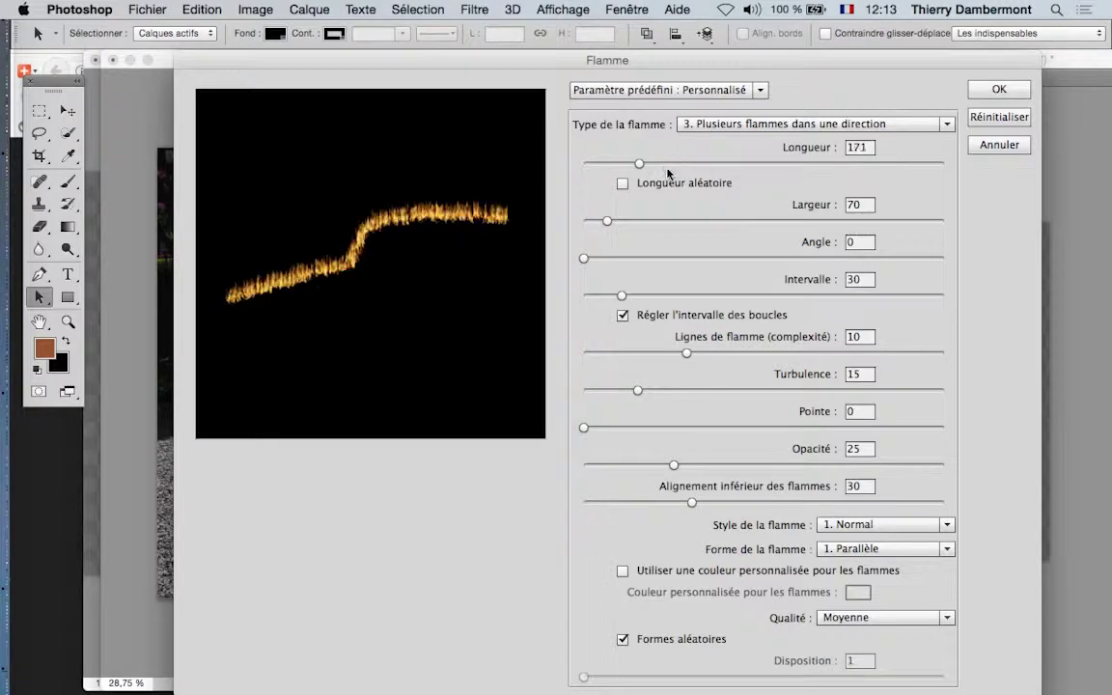
click(628, 222)
click(616, 257)
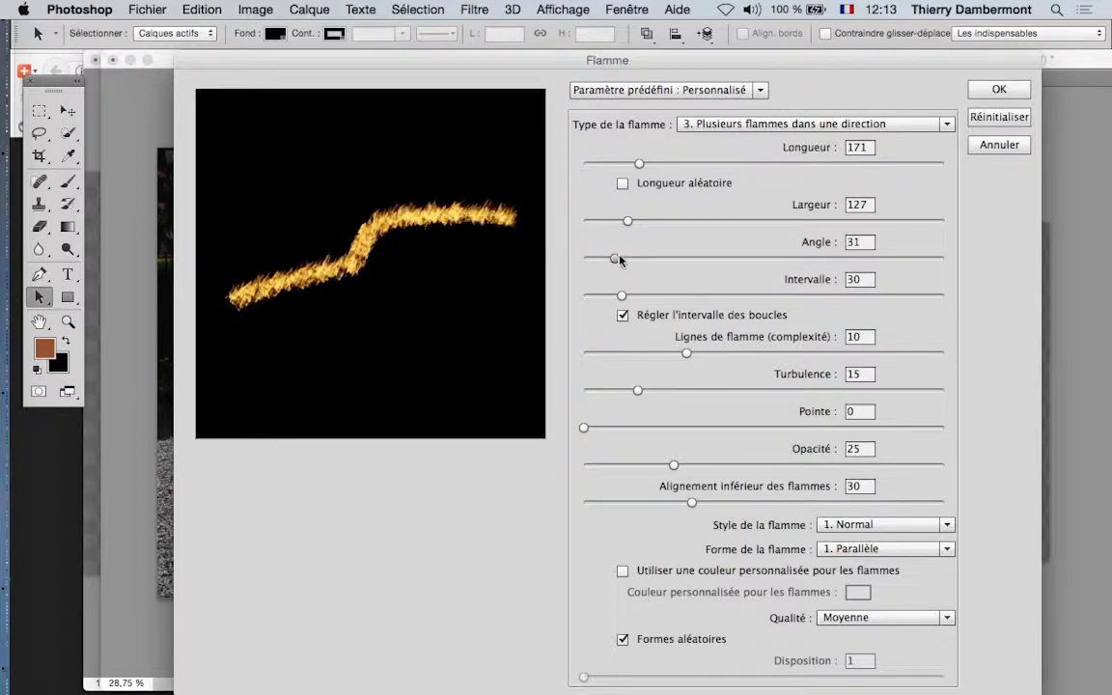
drag(620, 259, 602, 259)
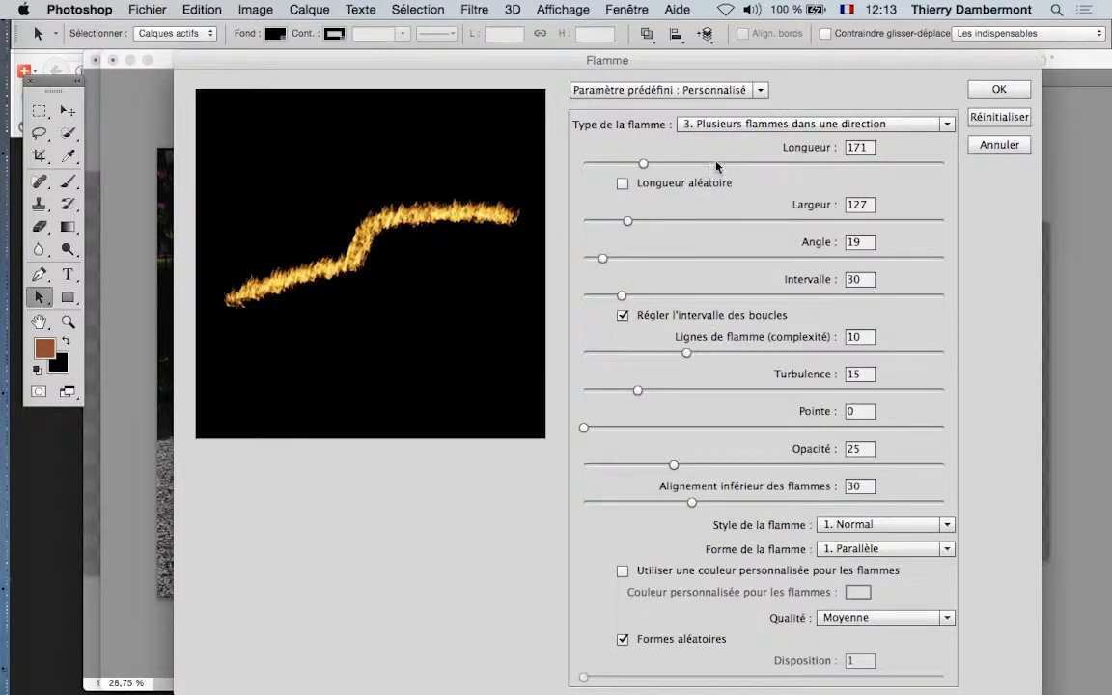
Raise the flame length to 405 with random length enabled, lower the angle to its minimum, and apply the flames to the new layer.
drag(650, 164, 714, 163)
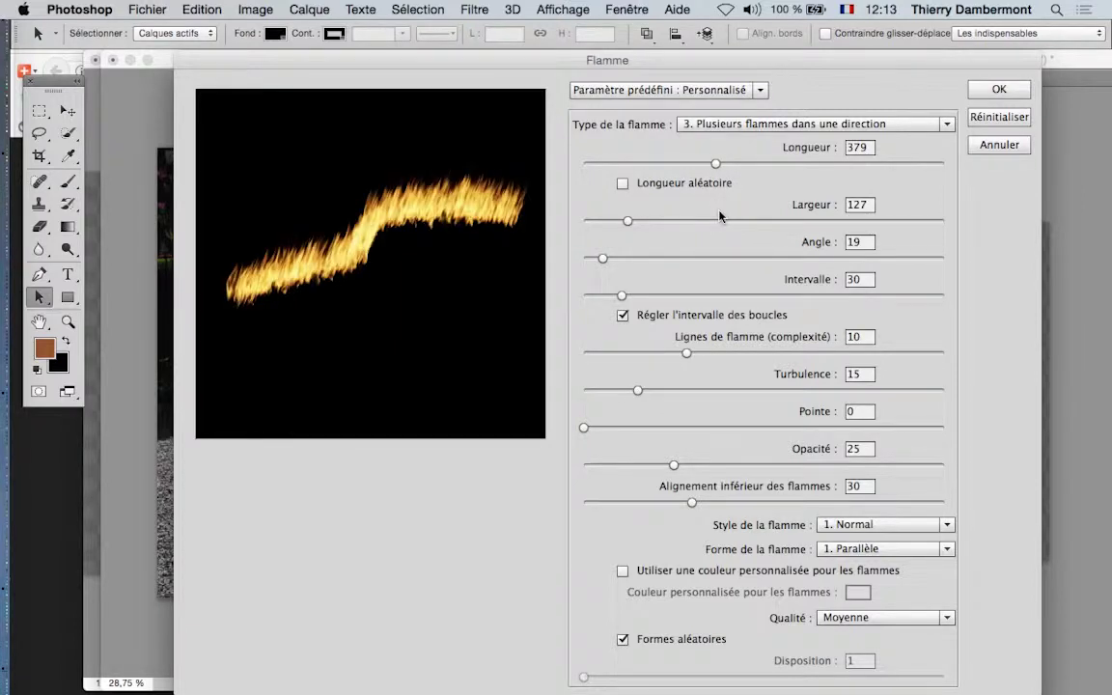
click(726, 164)
click(623, 184)
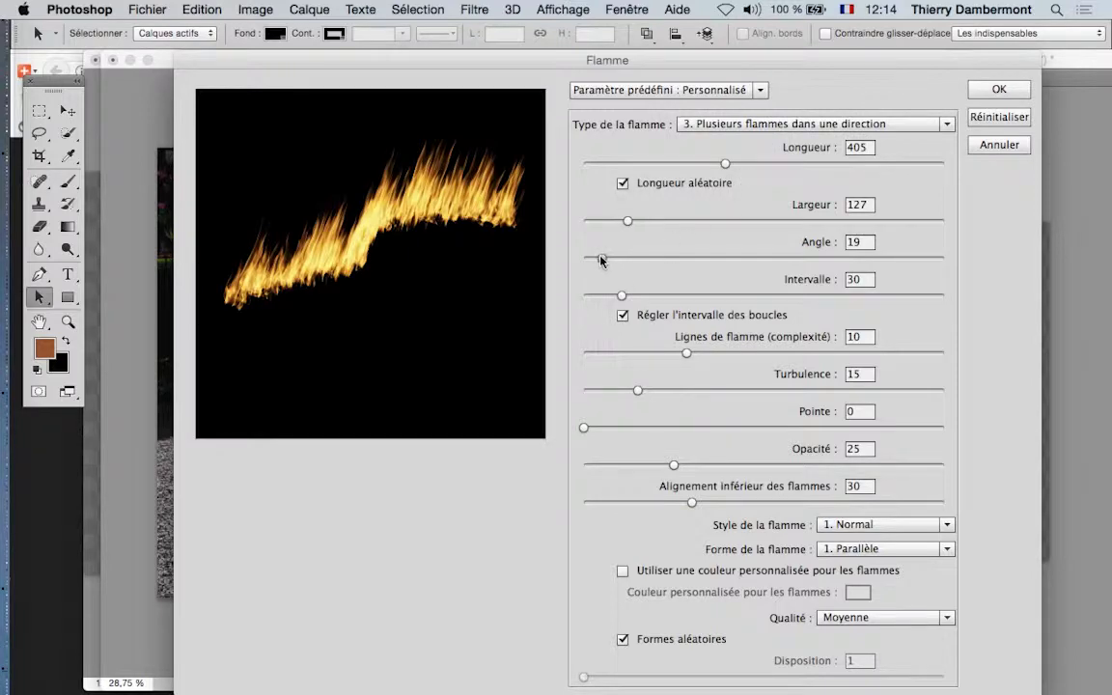
drag(601, 260, 582, 260)
click(999, 89)
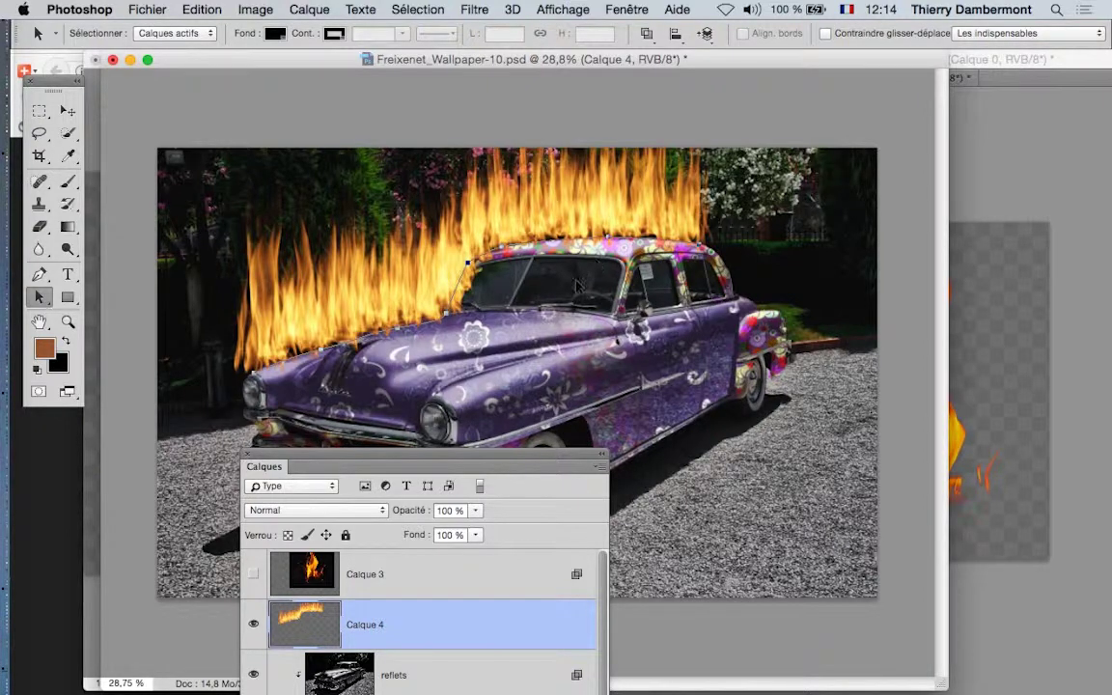
drag(354, 466, 876, 163)
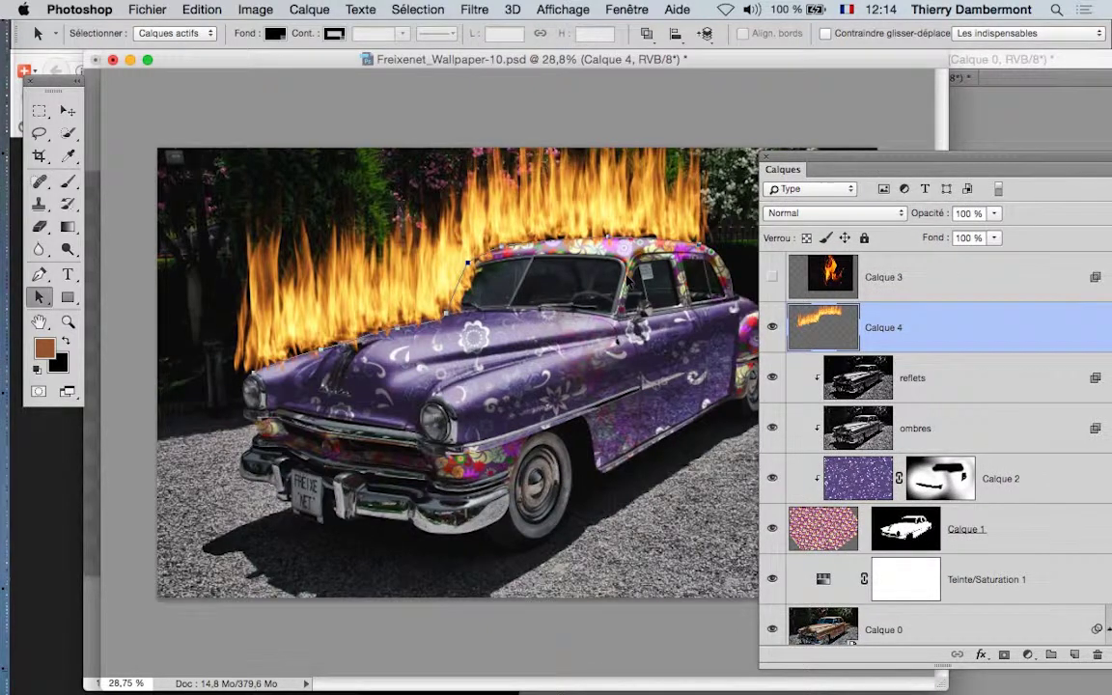